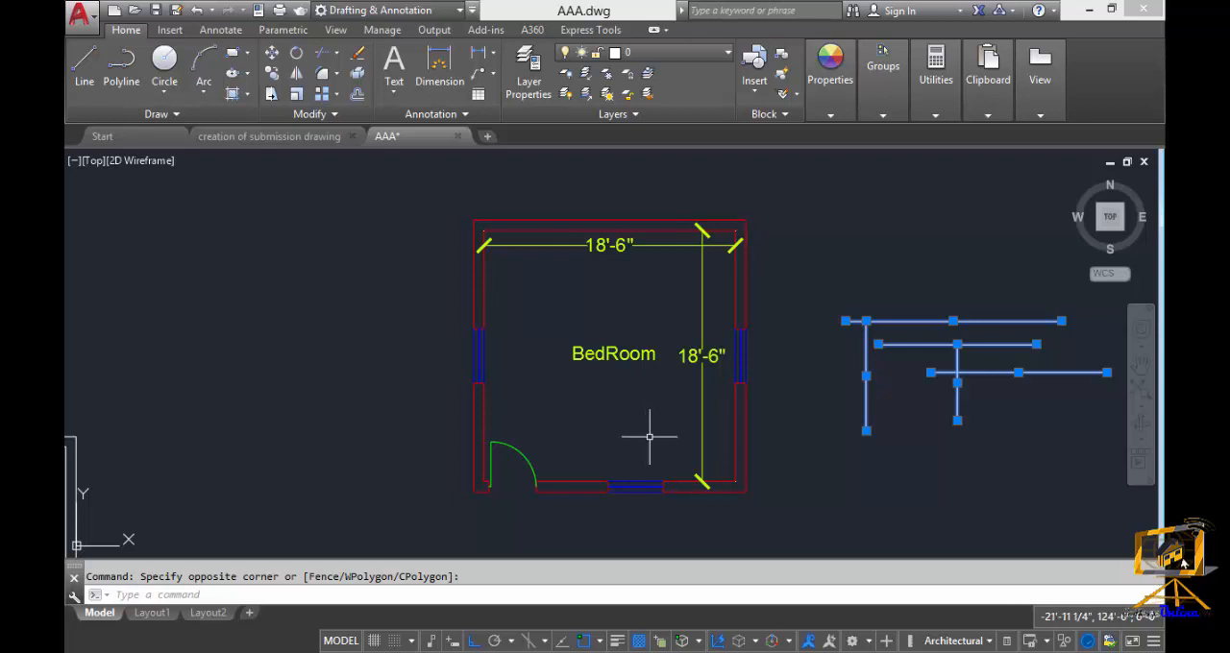
# Clear the selection of the loose lines beside the bedroom plan.
pyautogui.moveTo(562, 434); pyautogui.dragTo(599, 442, button='middle')
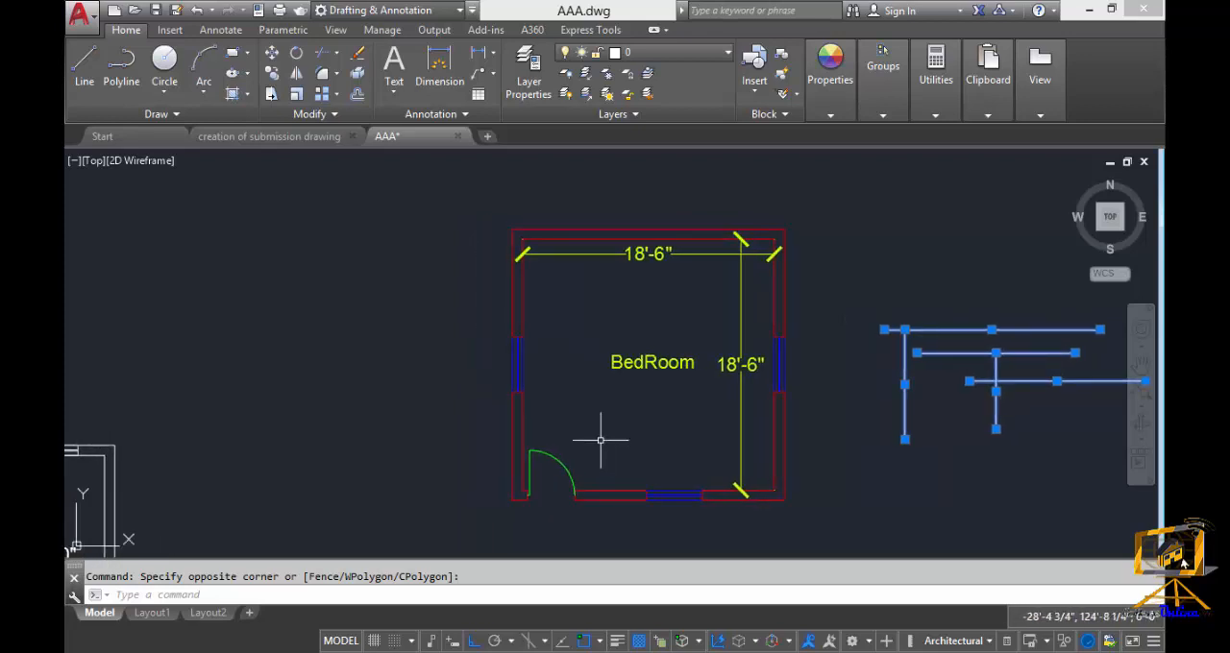
pyautogui.moveTo(587, 329); pyautogui.dragTo(641, 342, button='middle')
pyautogui.press('Escape')
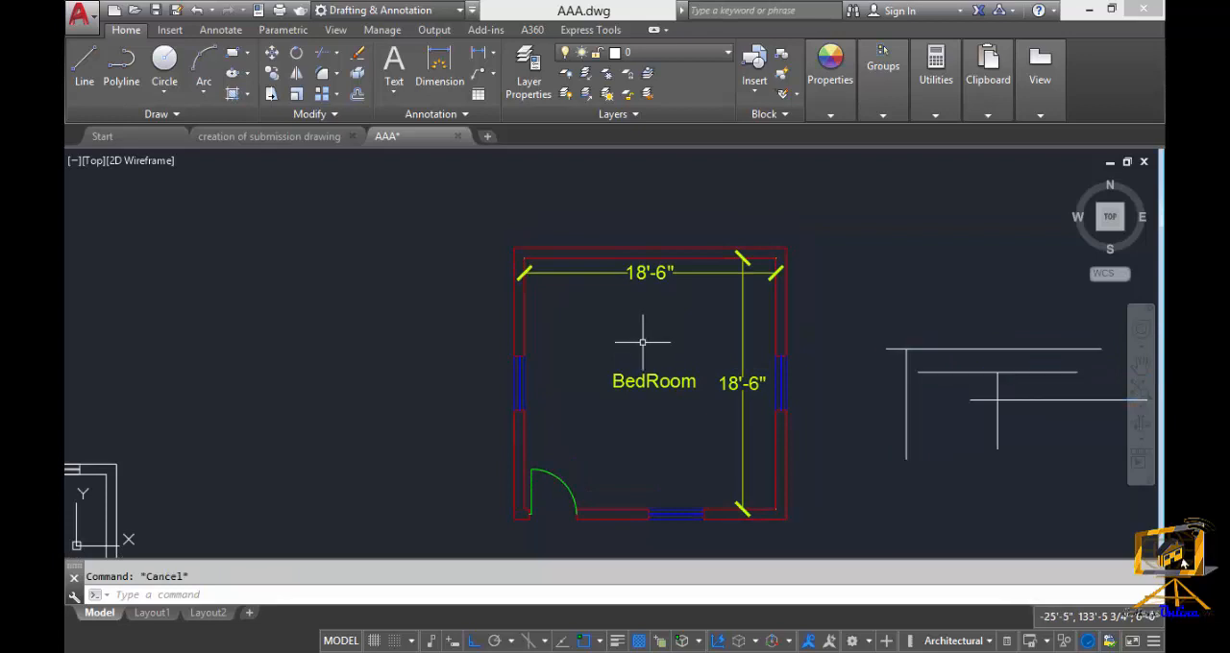
pyautogui.moveTo(652, 357)
pyautogui.mouseDown(button='middle')
pyautogui.moveTo(668, 356)
pyautogui.moveTo(642, 366)
pyautogui.mouseUp(button='middle')
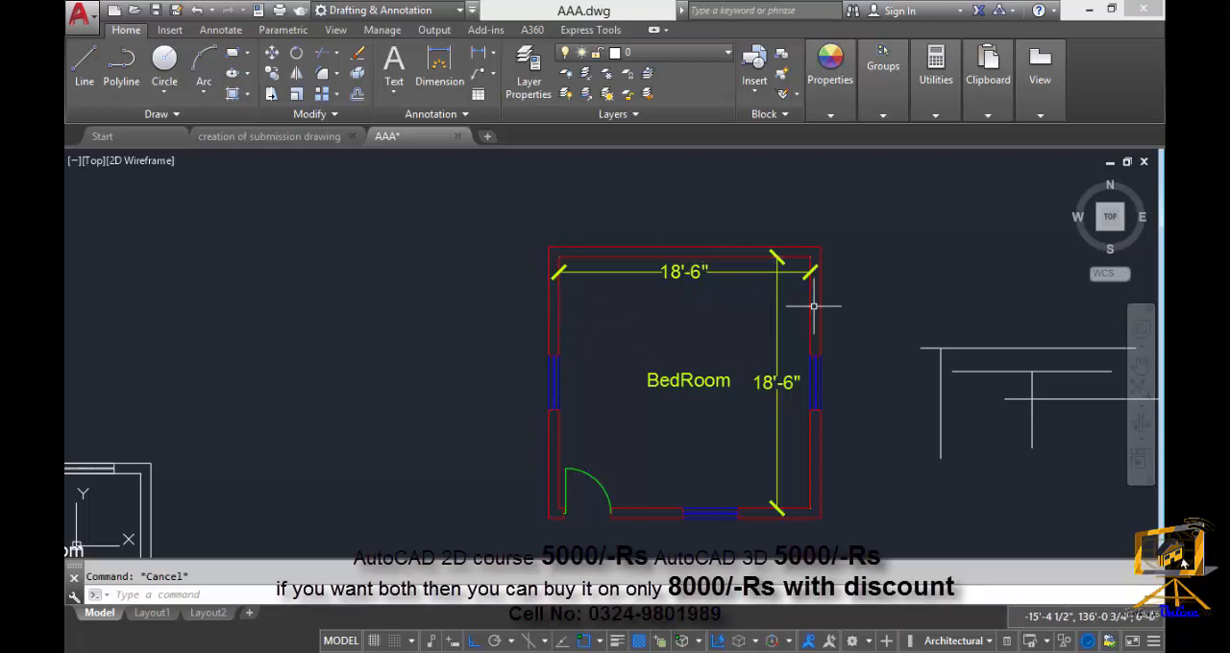
pyautogui.moveTo(540, 363)
pyautogui.mouseDown(button='middle')
pyautogui.moveTo(551, 381)
pyautogui.moveTo(541, 369)
pyautogui.mouseUp(button='middle')
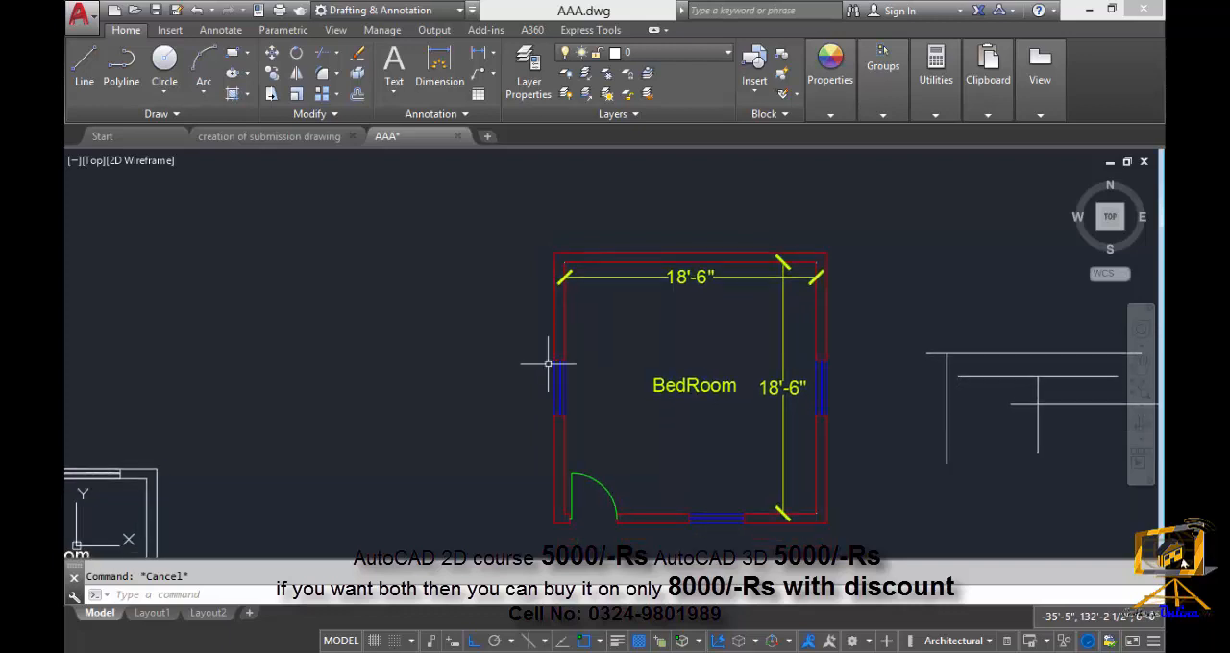
pyautogui.write('s')
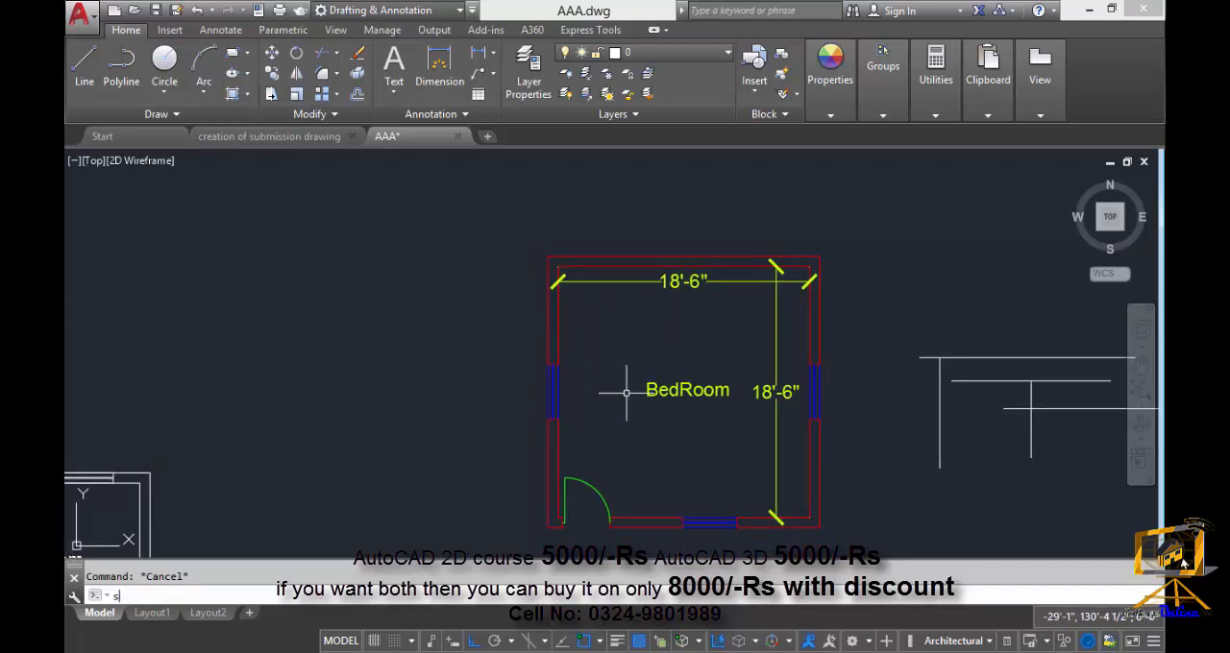
pyautogui.press('Return')
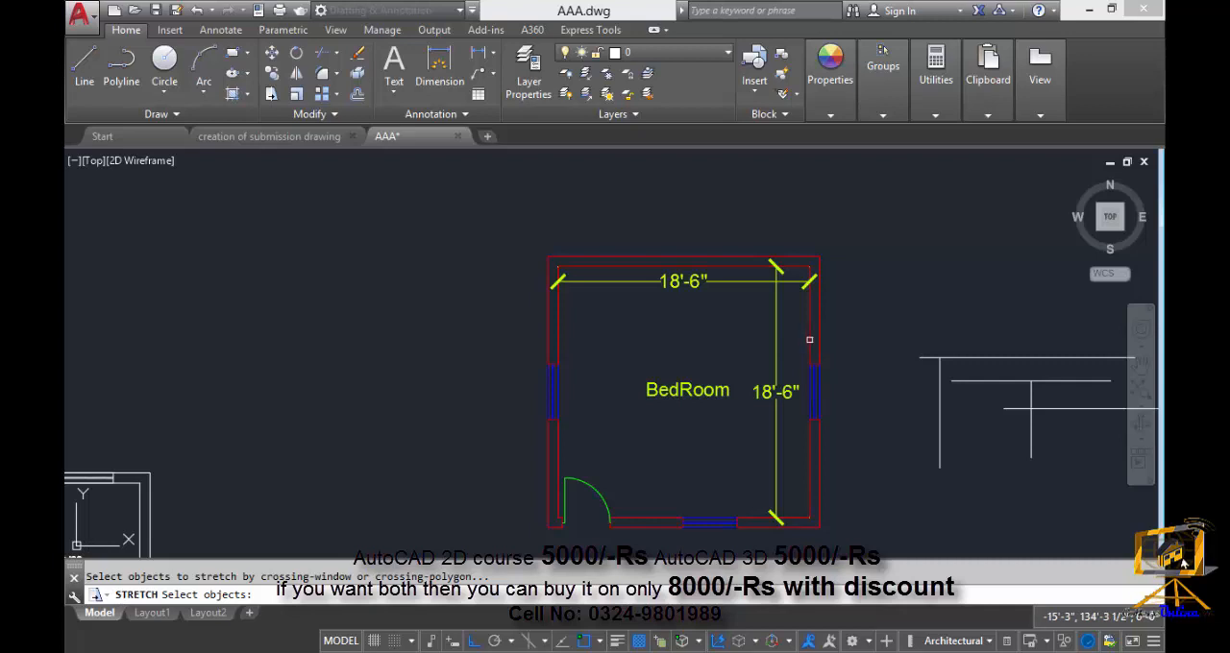
pyautogui.moveTo(590, 359); pyautogui.dragTo(584, 398, button='middle')
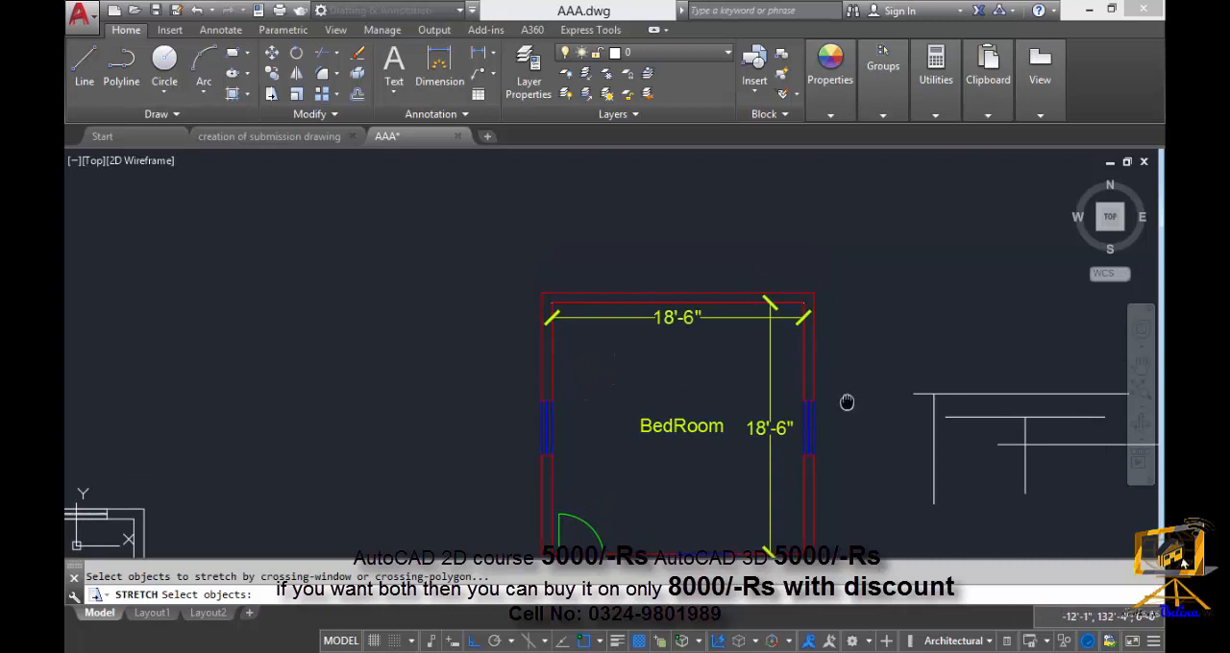
pyautogui.moveTo(846, 401); pyautogui.dragTo(703, 359, button='middle')
pyautogui.scroll(-3, 686, 426)
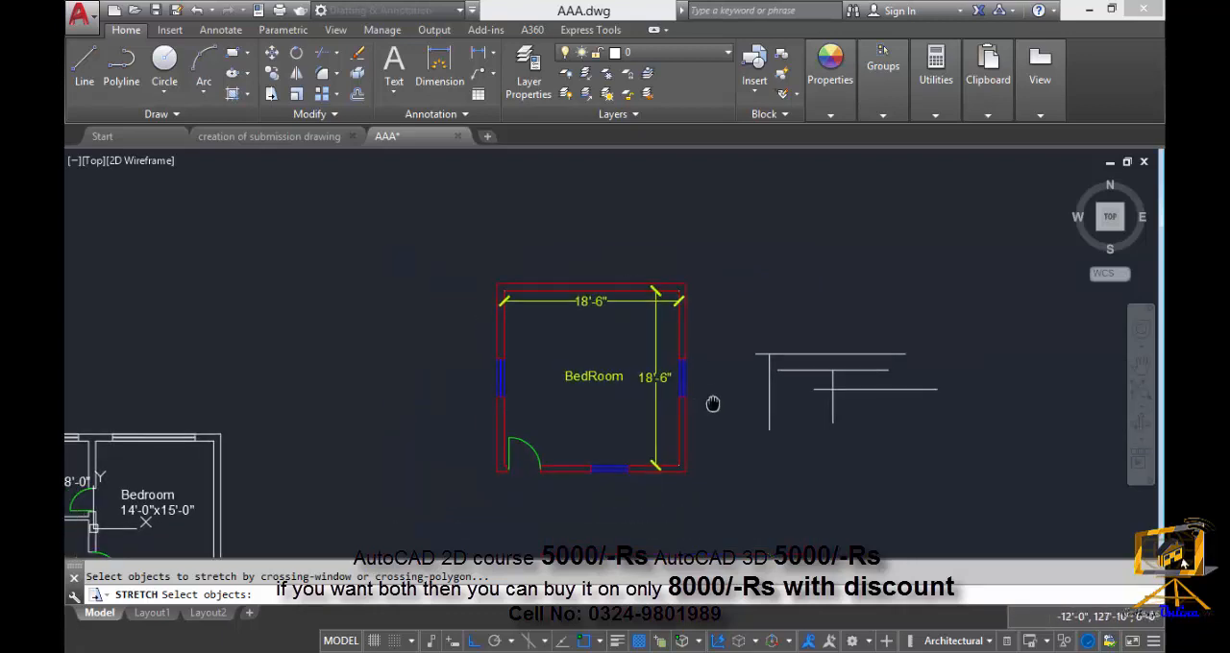
pyautogui.moveTo(712, 404); pyautogui.dragTo(644, 404, button='middle')
pyautogui.scroll(4, 732, 401)
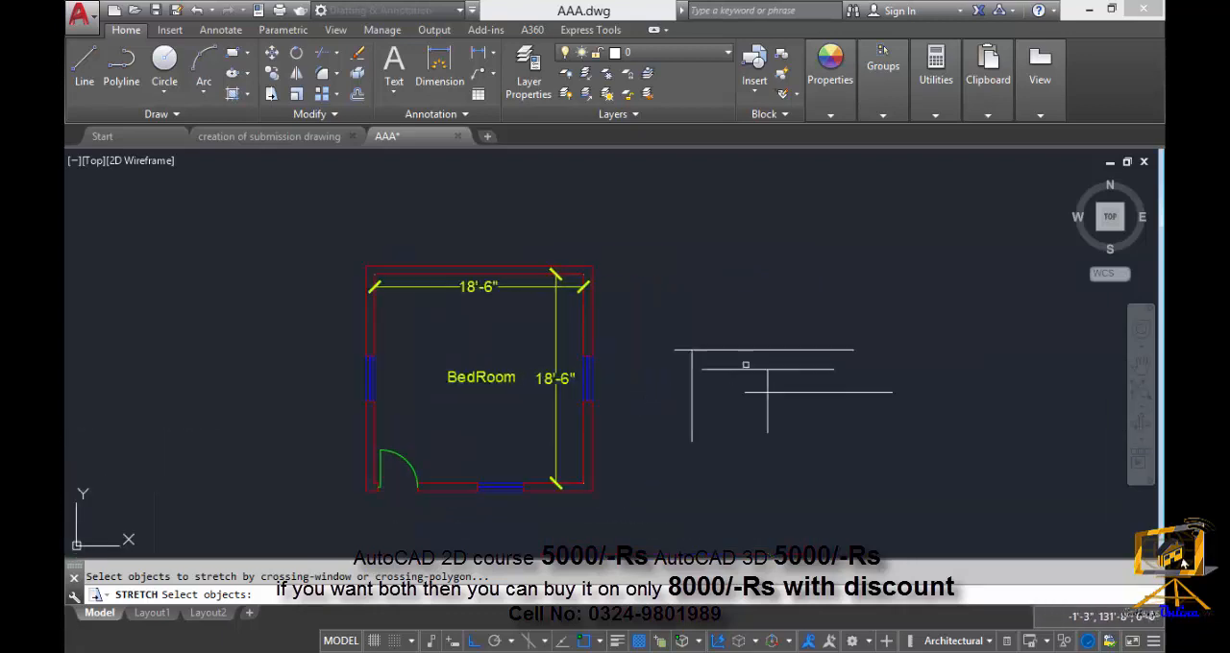
pyautogui.moveTo(731, 400); pyautogui.dragTo(686, 393, button='middle')
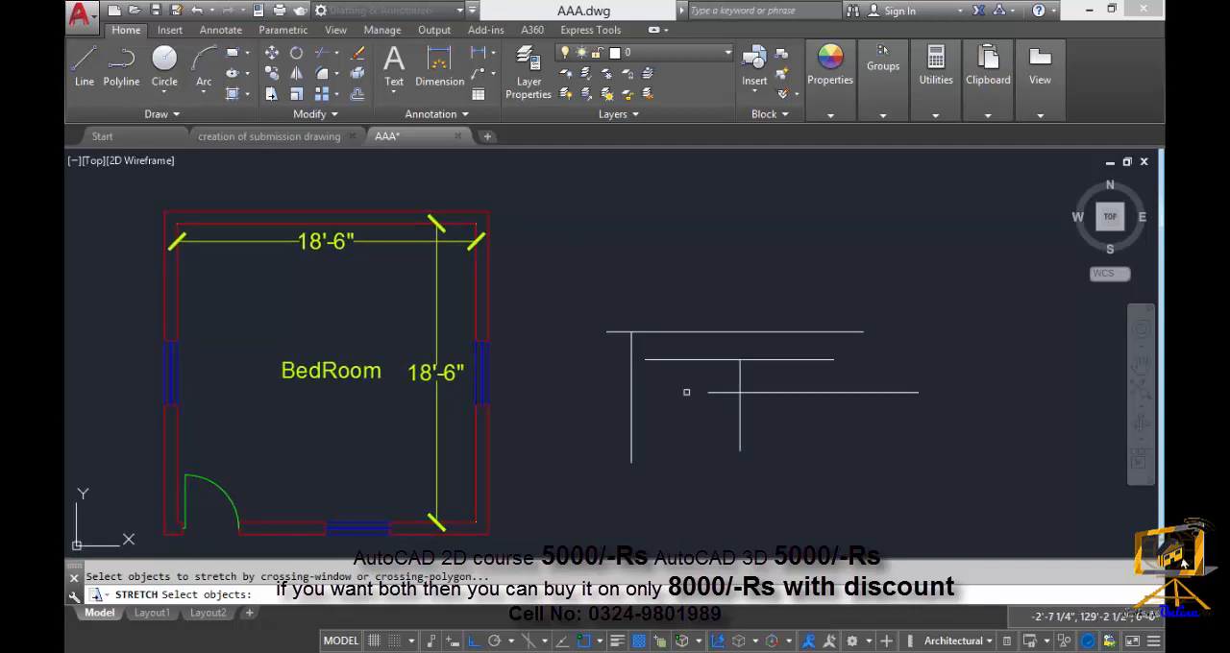
pyautogui.press('Escape')
# Move the lowest horizontal loose line straight up into the empty space above the other loose lines.
pyautogui.write('m')
pyautogui.press('Return')
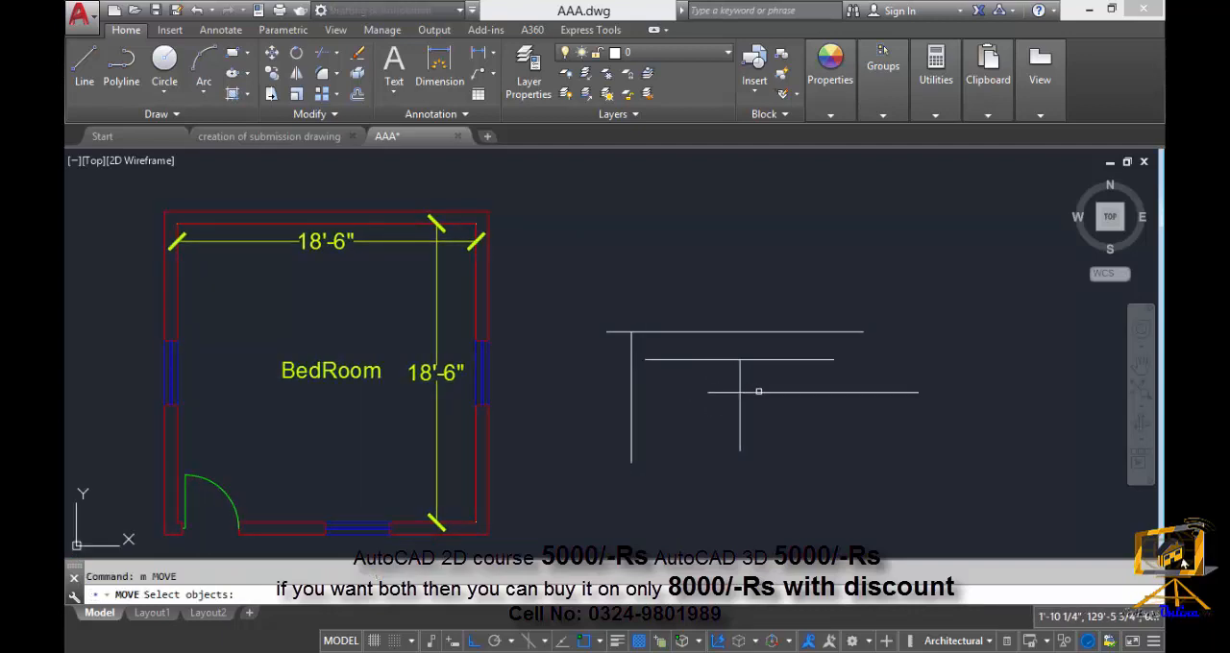
pyautogui.click(727, 391)
pyautogui.press('Return')
pyautogui.click(789, 391)
pyautogui.moveTo(741, 269); pyautogui.dragTo(736, 406, button='middle')
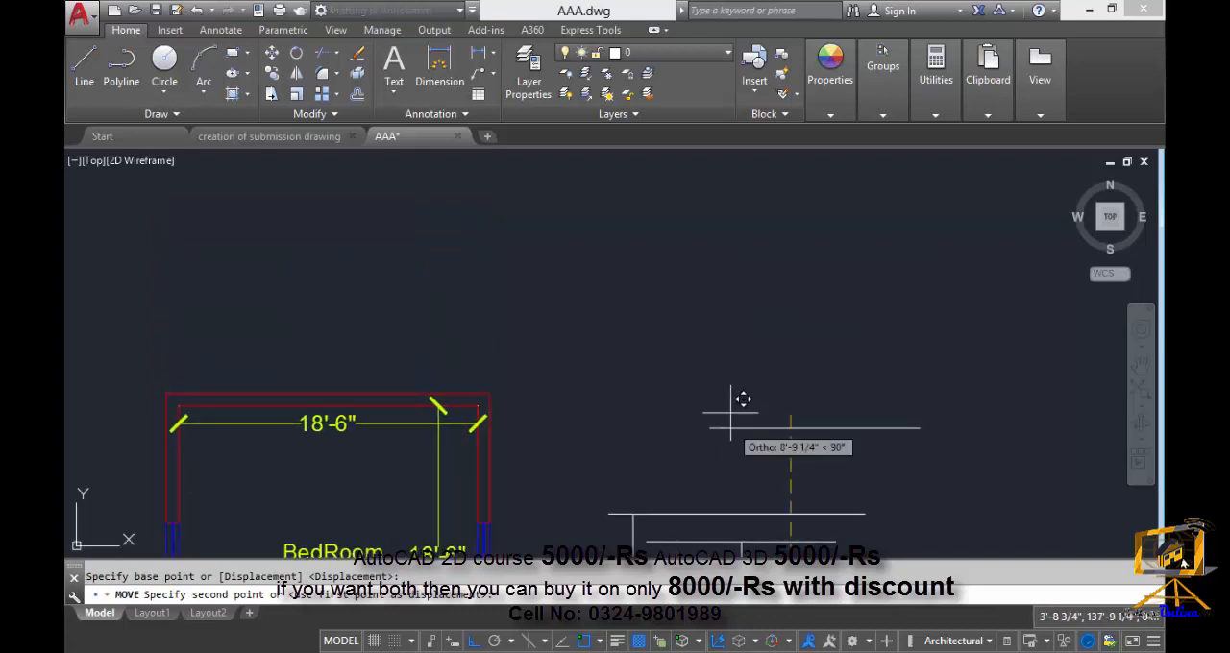
pyautogui.click(727, 298)
pyautogui.press('Escape')
pyautogui.moveTo(765, 320); pyautogui.dragTo(702, 327, button='middle')
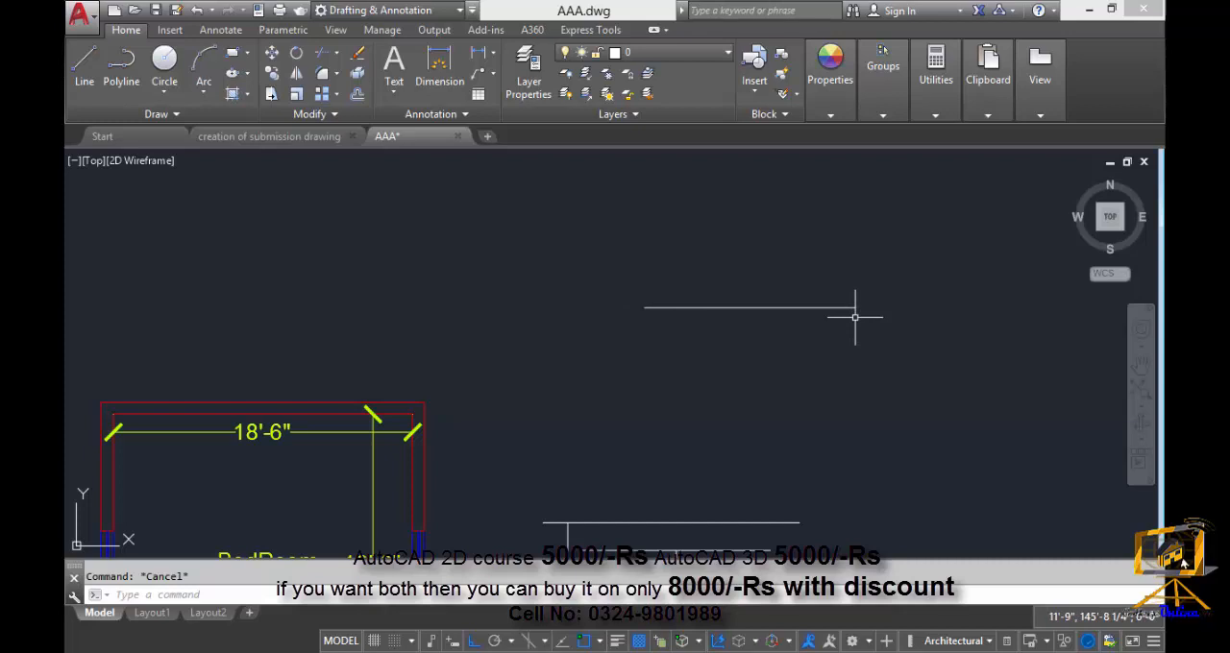
# Stretch the separated horizontal line to the left, with a crossing window over its left end and that endpoint as base point.
pyautogui.write('s')
pyautogui.press('Return')
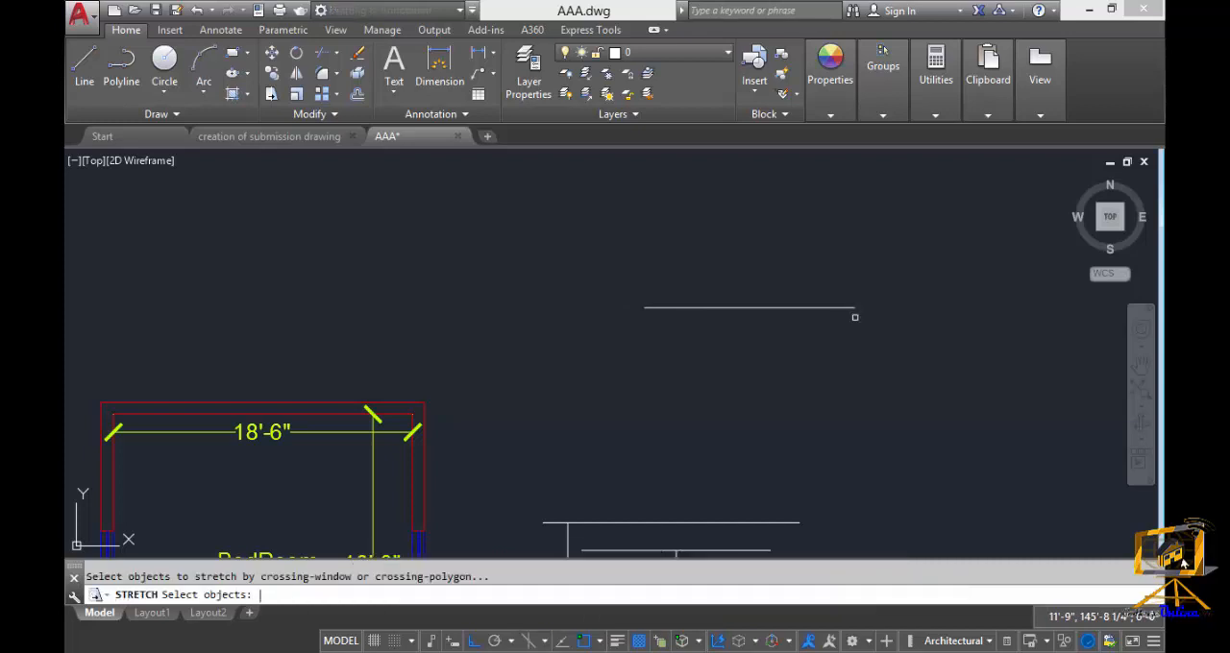
pyautogui.click(704, 347)
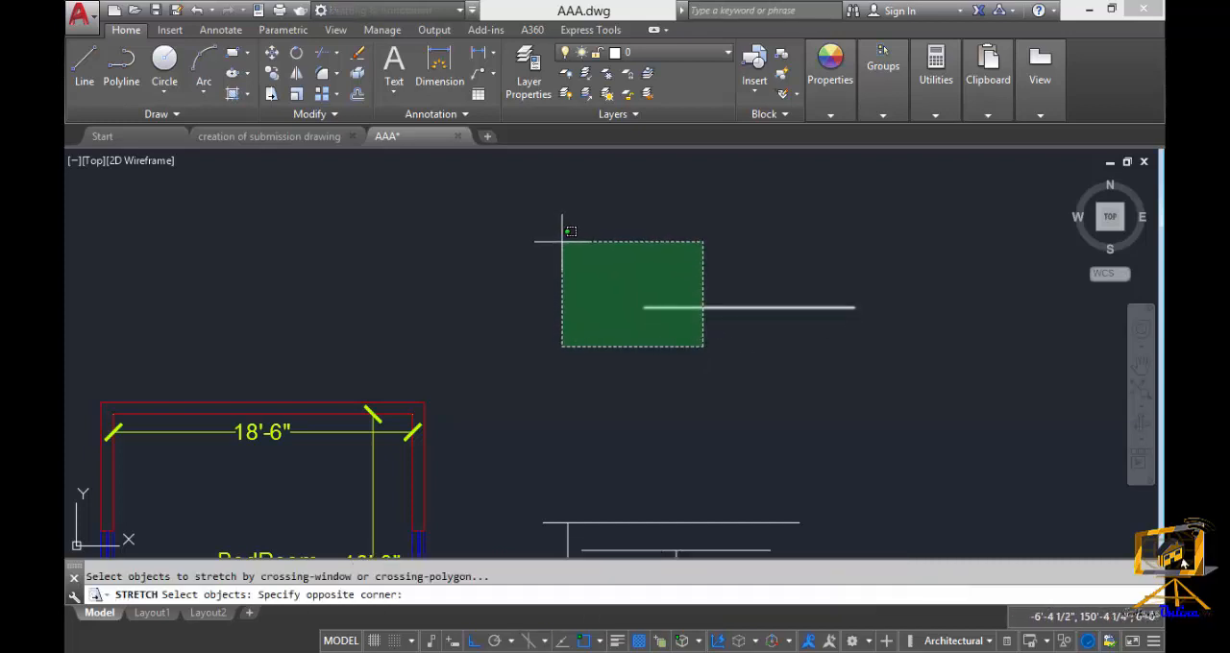
pyautogui.click(592, 254)
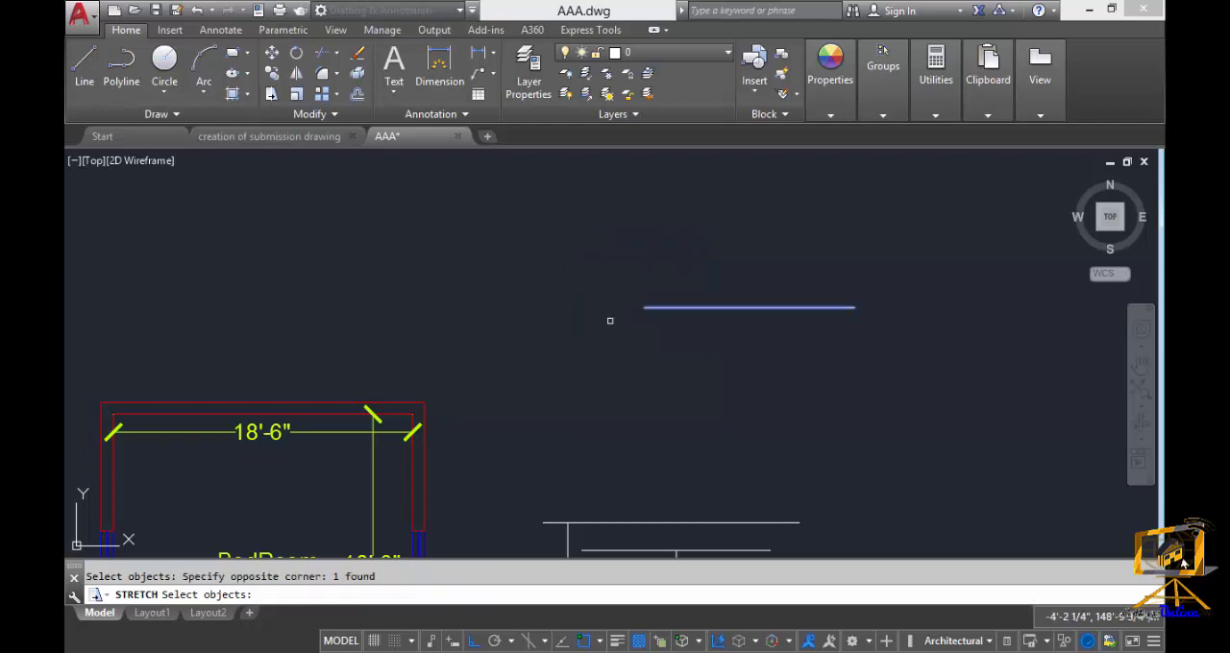
pyautogui.press('Return')
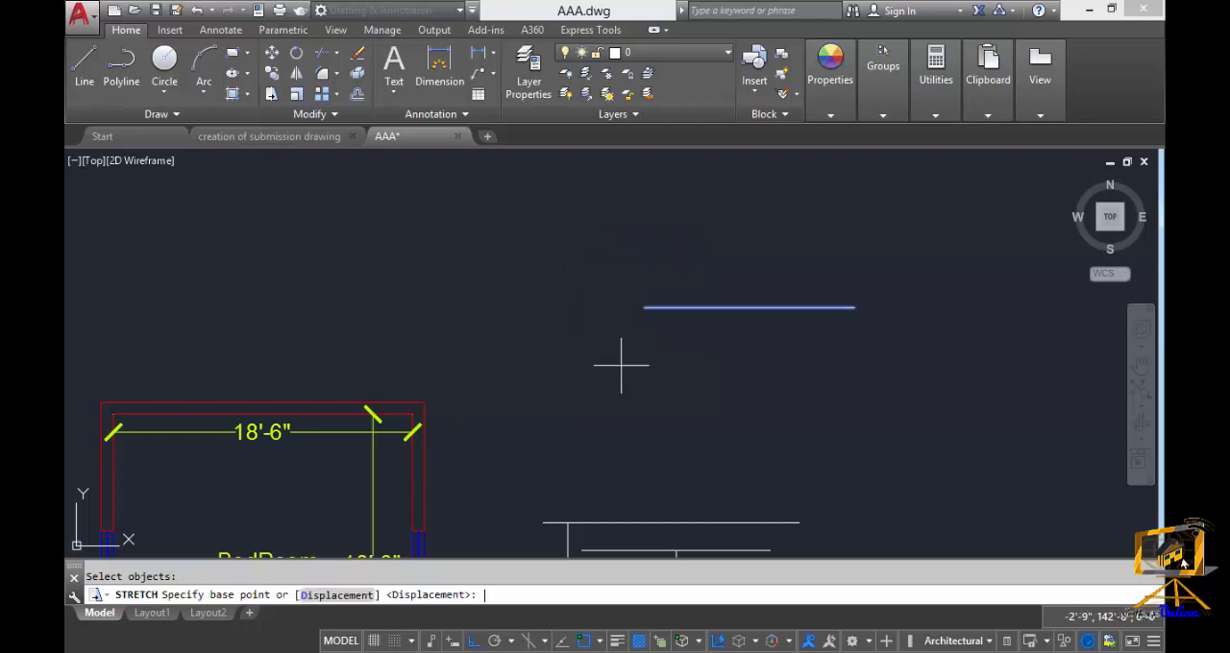
pyautogui.click(644, 307)
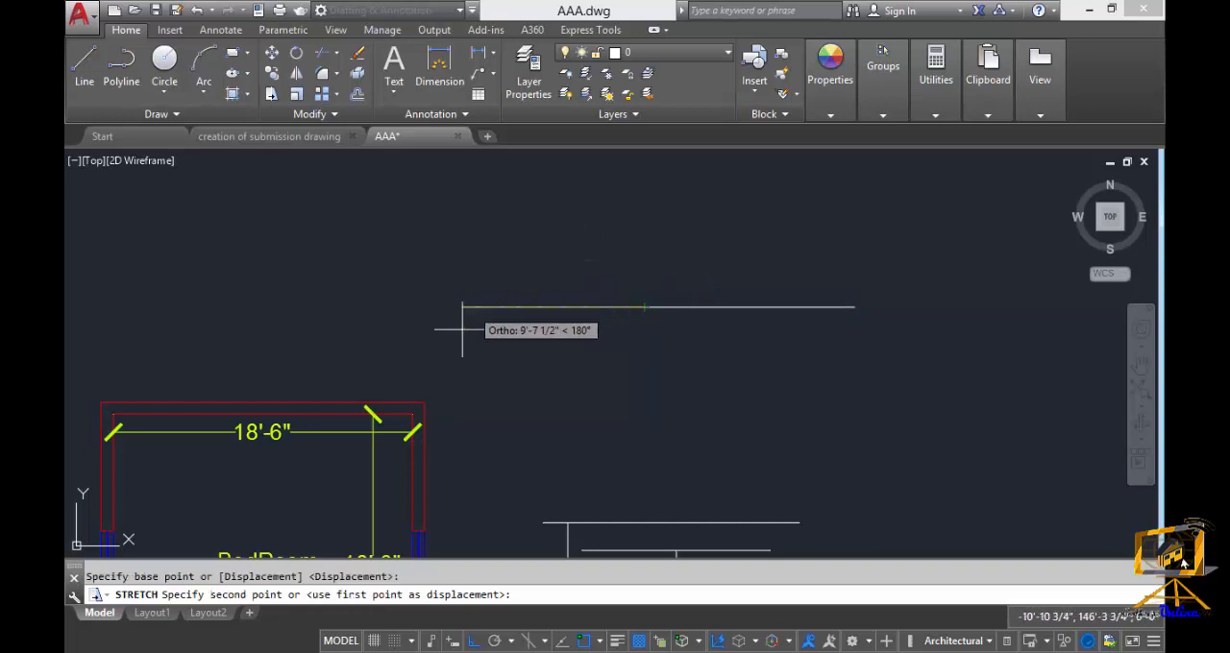
pyautogui.press('F8')
pyautogui.click(476, 644)
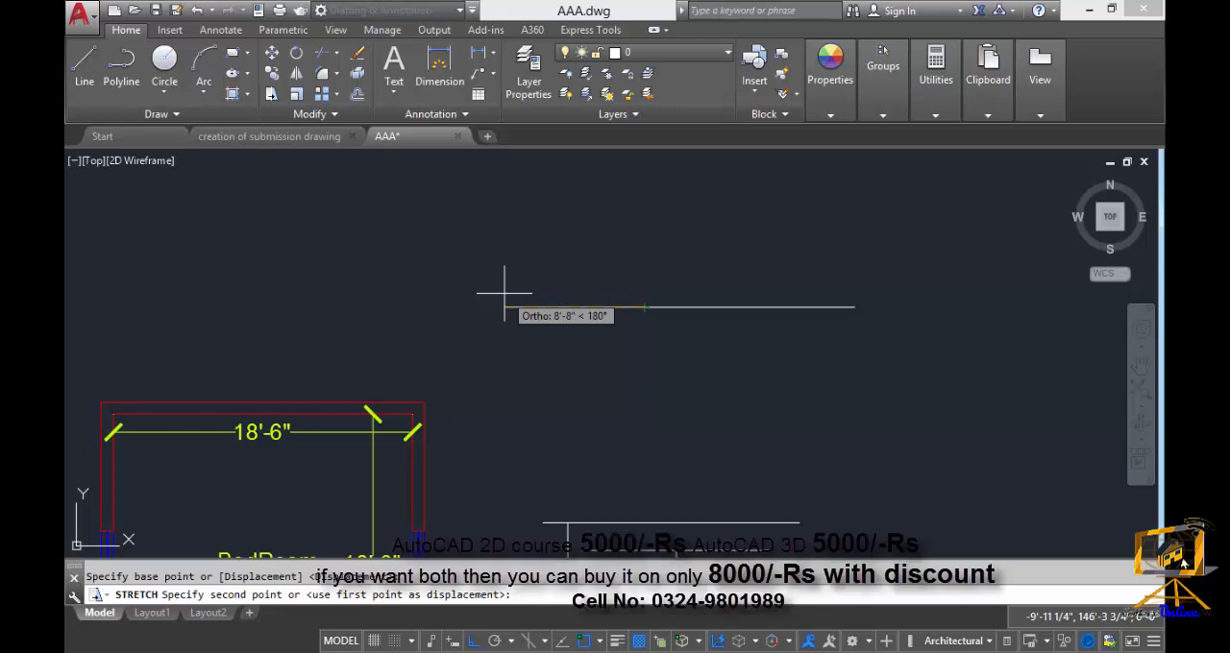
pyautogui.press('Return')
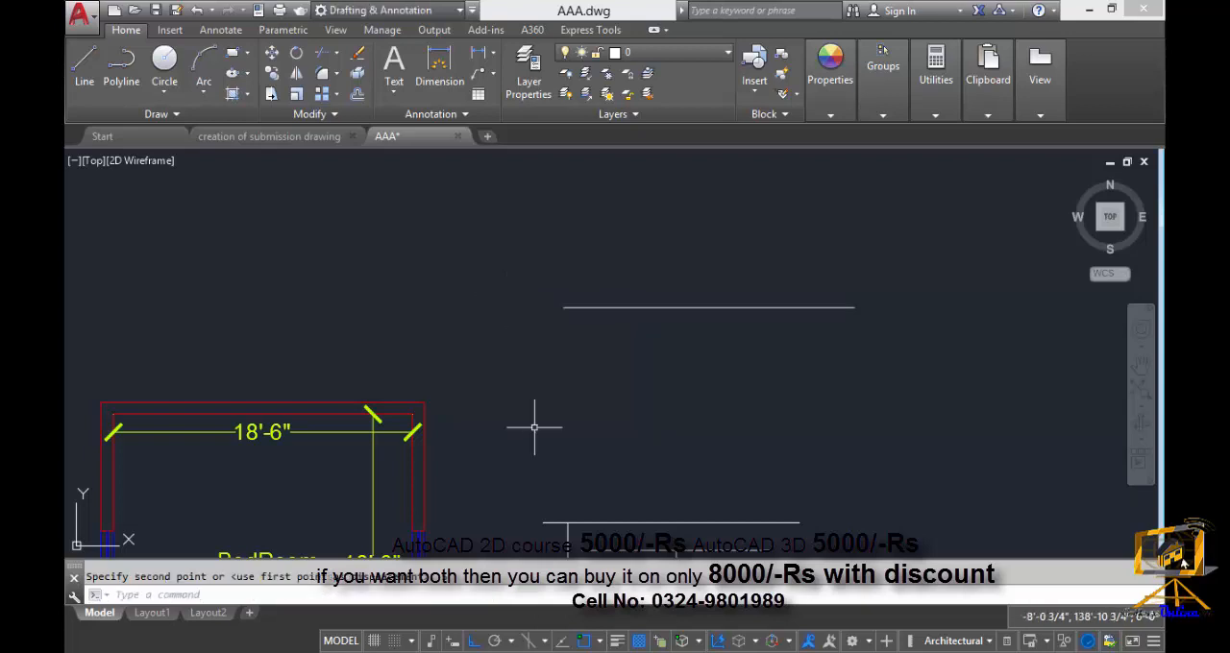
pyautogui.scroll(-3, 529, 385)
pyautogui.scroll(2, 548, 331)
pyautogui.press('Escape')
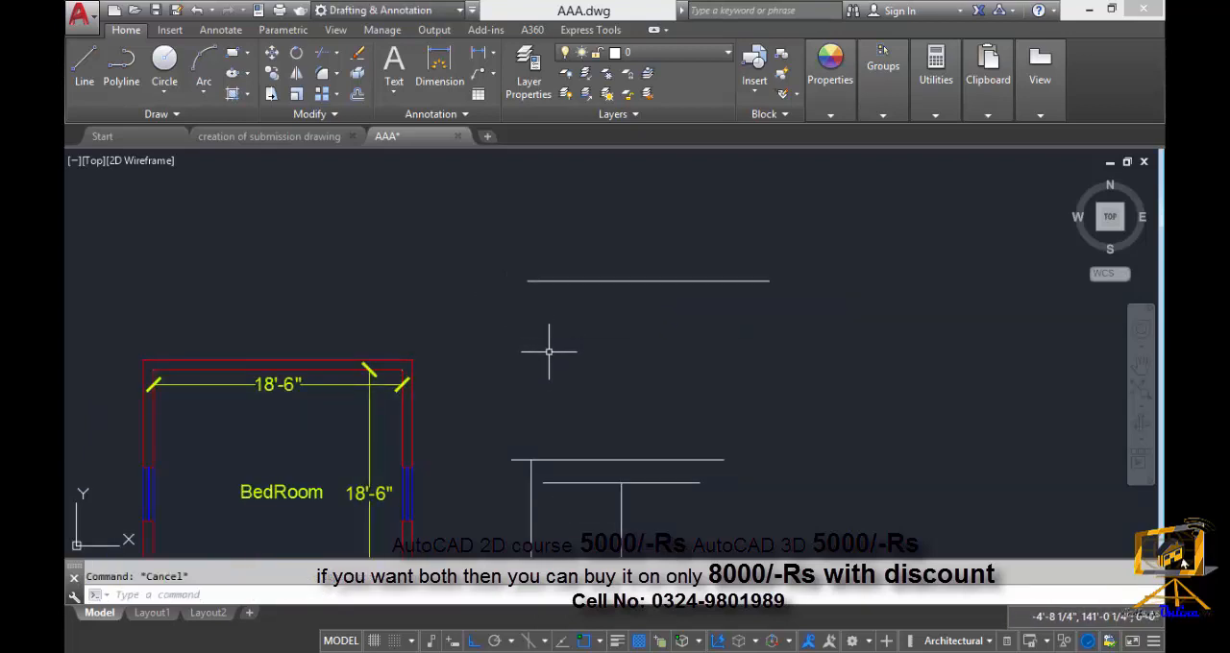
pyautogui.press('Return')
pyautogui.click(802, 314)
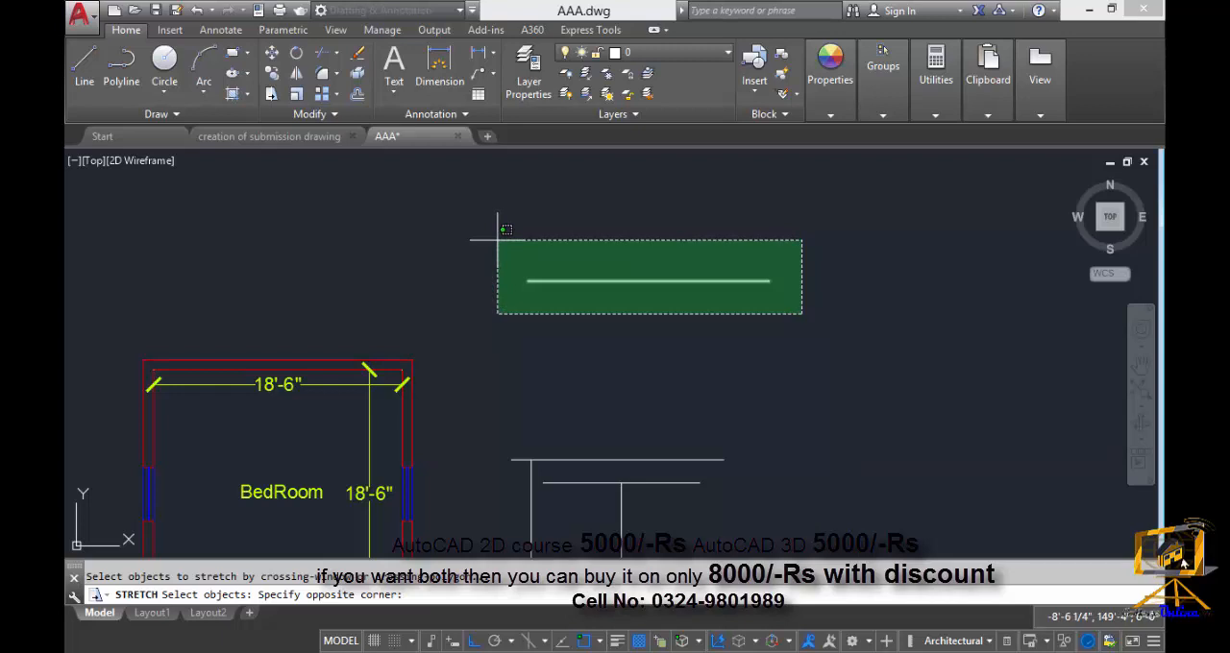
pyautogui.click(498, 239)
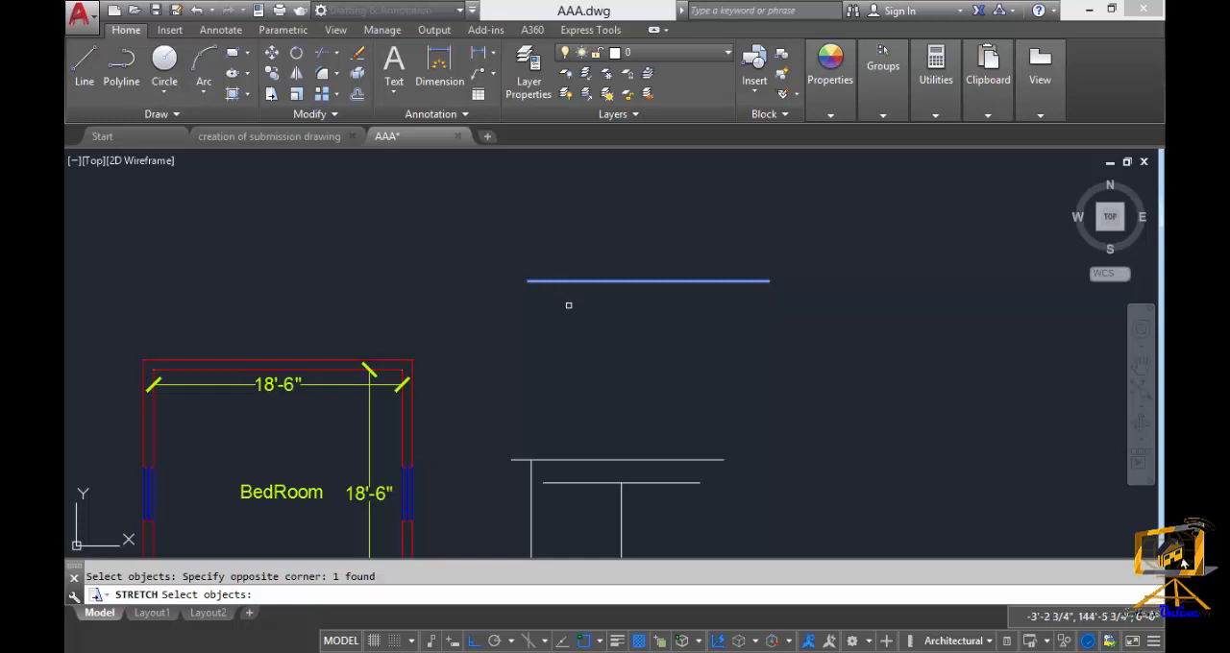
pyautogui.scroll(-2, 547, 317)
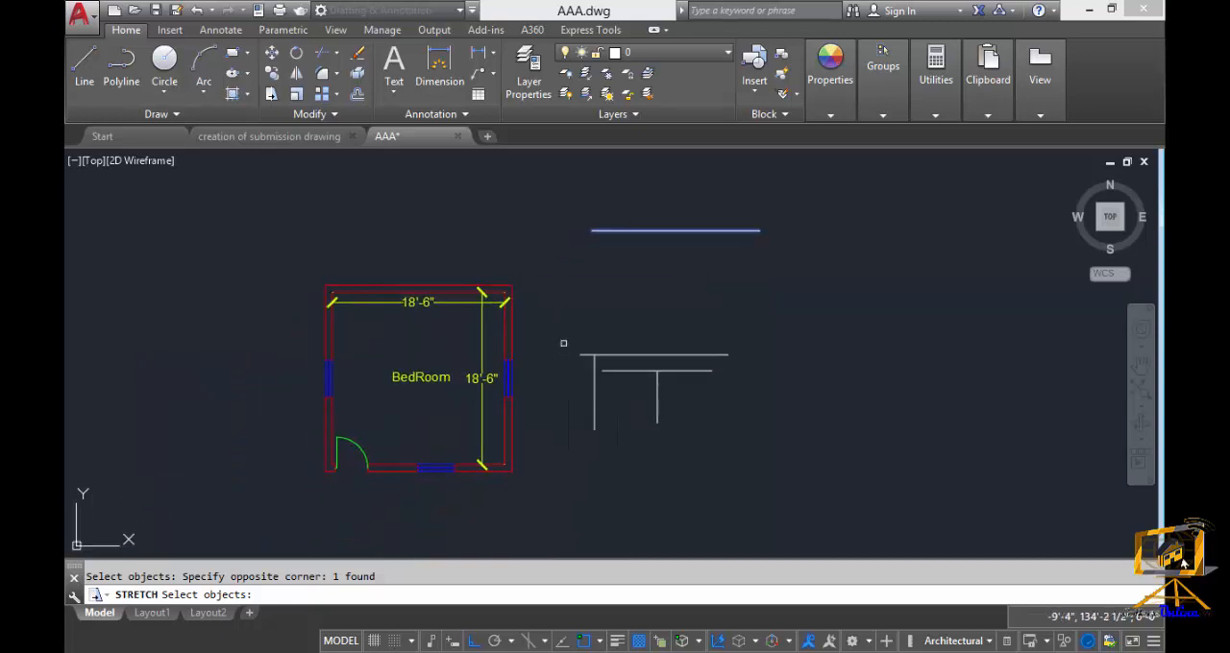
pyautogui.press('Escape')
# Erase all the loose lines beside the bedroom plan.
pyautogui.click(753, 469)
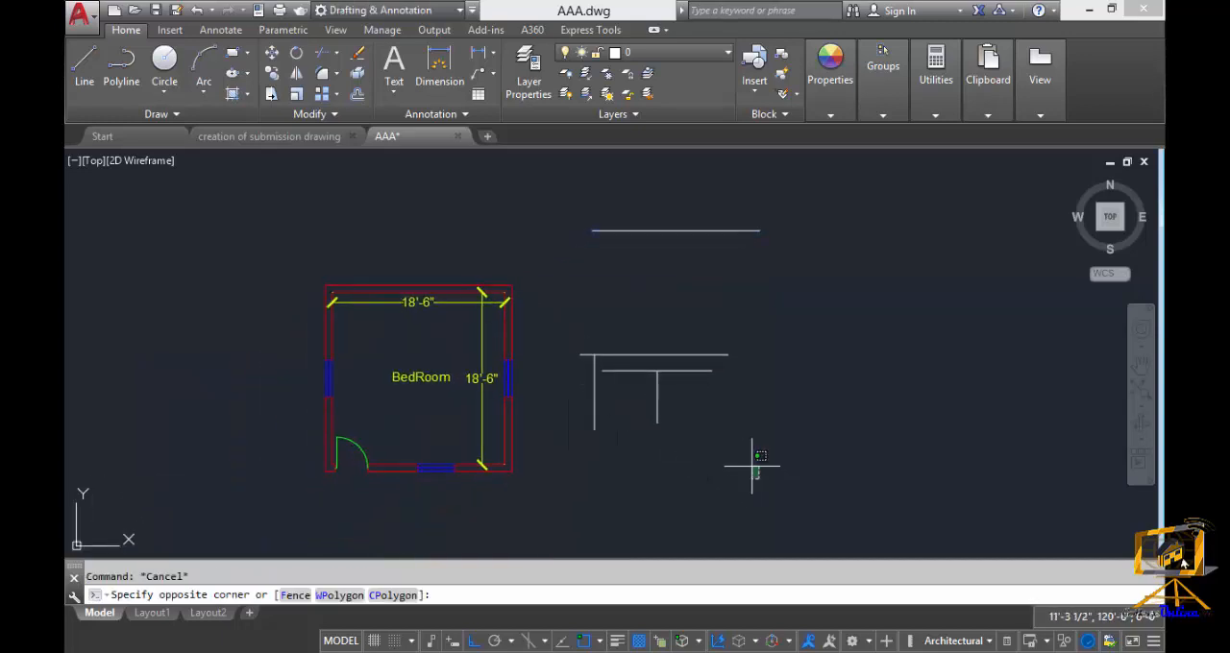
pyautogui.click(540, 204)
pyautogui.press('Delete')
pyautogui.scroll(3, 648, 327)
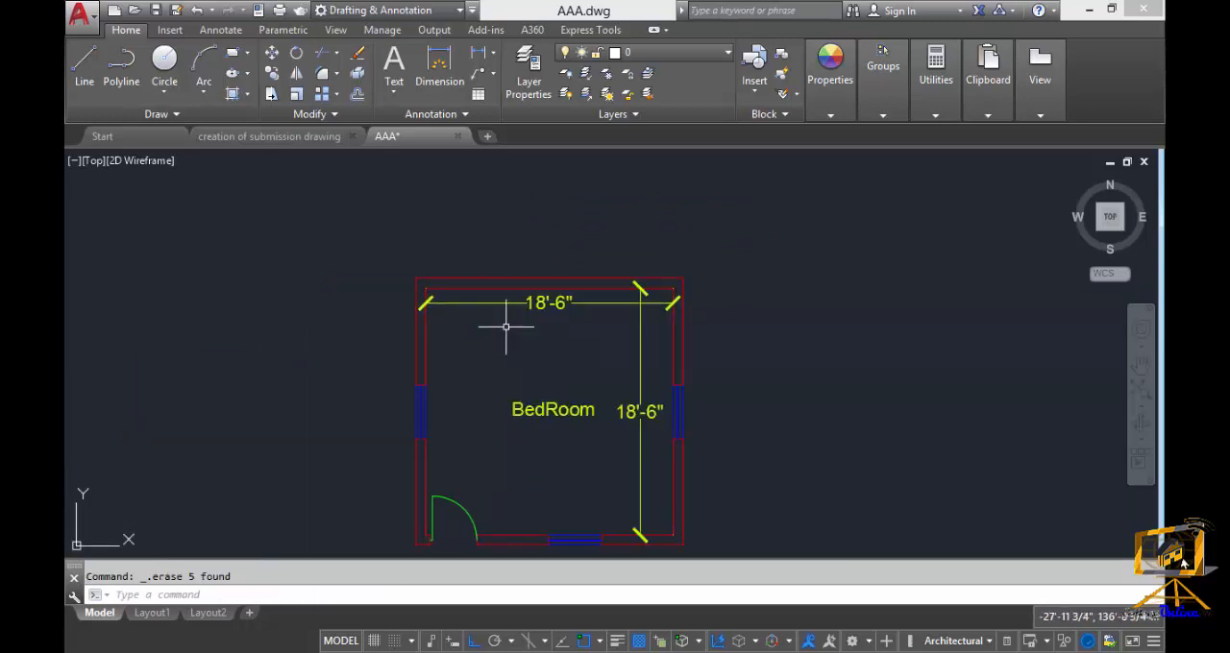
pyautogui.moveTo(505, 324)
pyautogui.mouseDown(button='middle')
pyautogui.moveTo(573, 288)
pyautogui.moveTo(526, 275)
pyautogui.mouseUp(button='middle')
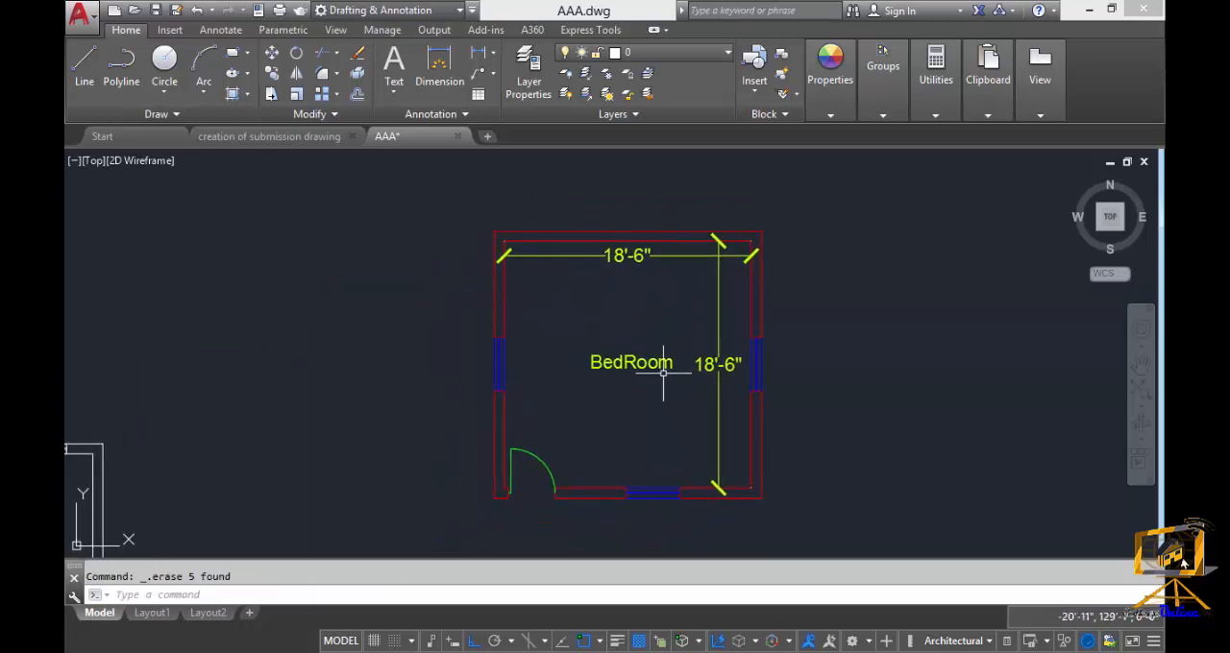
pyautogui.moveTo(660, 365)
pyautogui.mouseDown(button='middle')
pyautogui.moveTo(656, 385)
pyautogui.moveTo(681, 369)
pyautogui.mouseUp(button='middle')
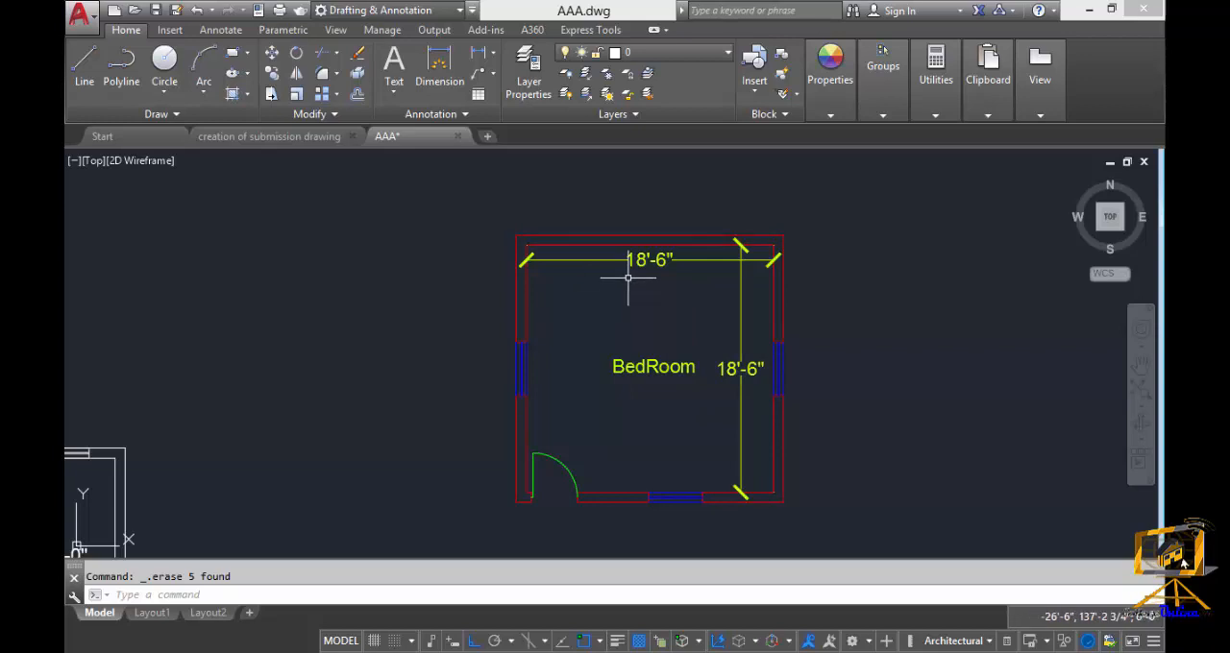
pyautogui.moveTo(614, 352); pyautogui.dragTo(617, 352, button='middle')
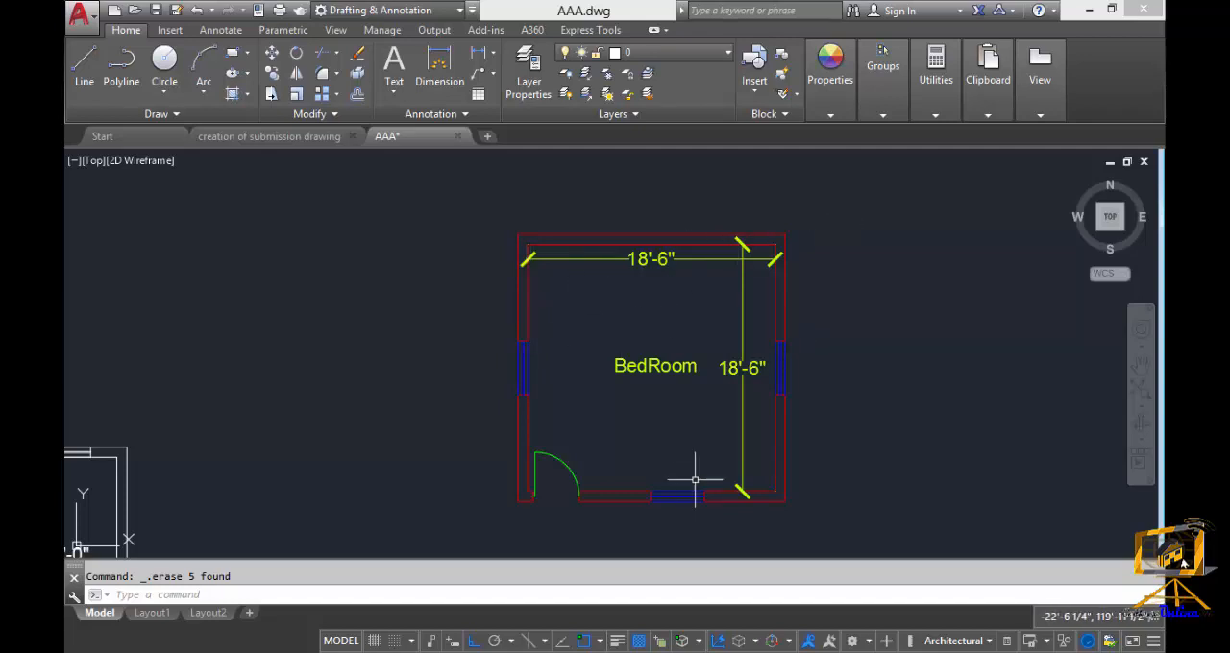
pyautogui.moveTo(691, 465); pyautogui.dragTo(710, 452, button='middle')
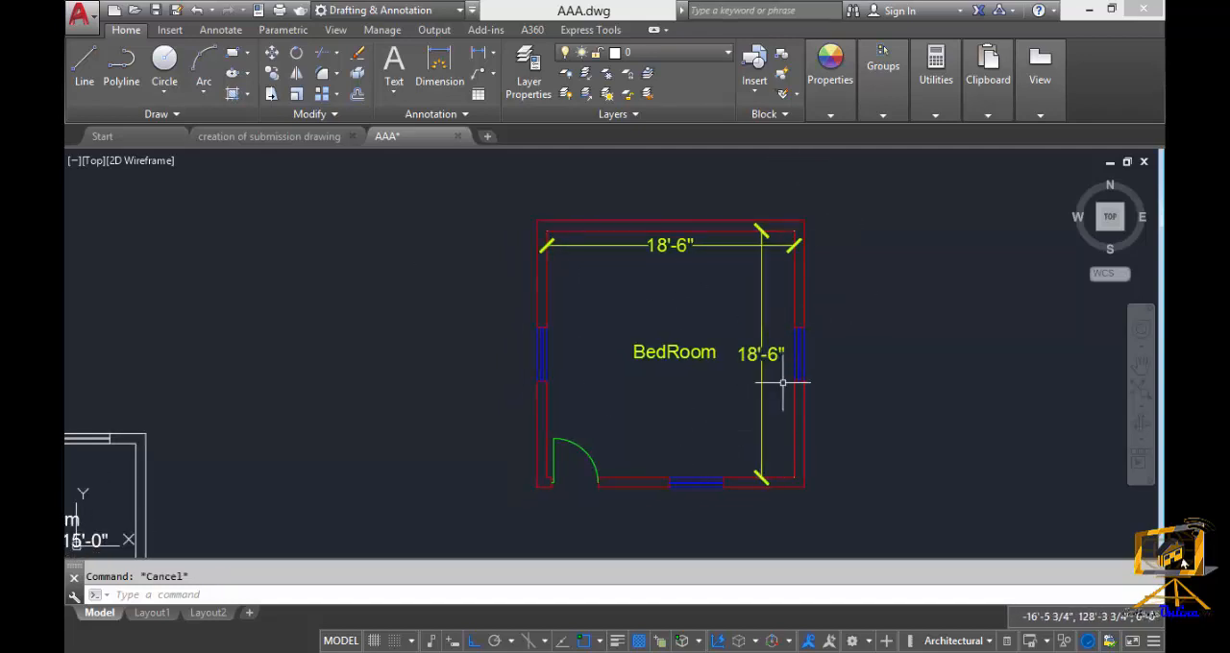
# Stretch the bedroom's top wall 1'6" upward, with a crossing window over the wall and its dimensions and the inner top-left corner as base point.
pyautogui.write('s')
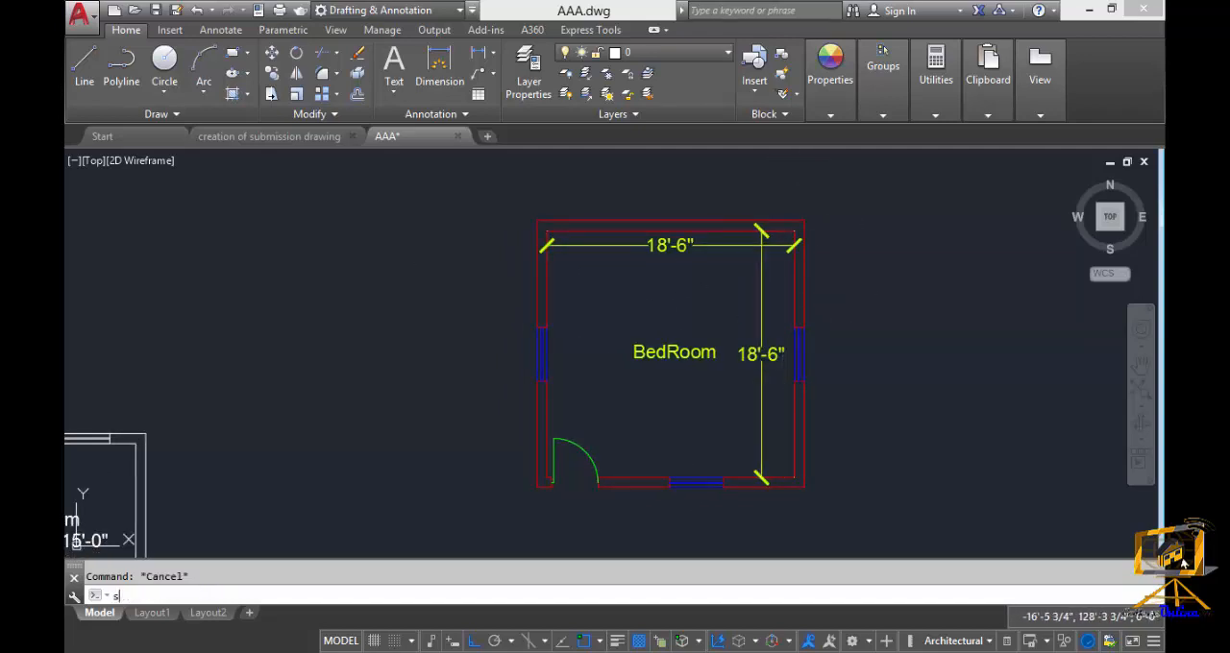
pyautogui.press('Return')
pyautogui.click(858, 287)
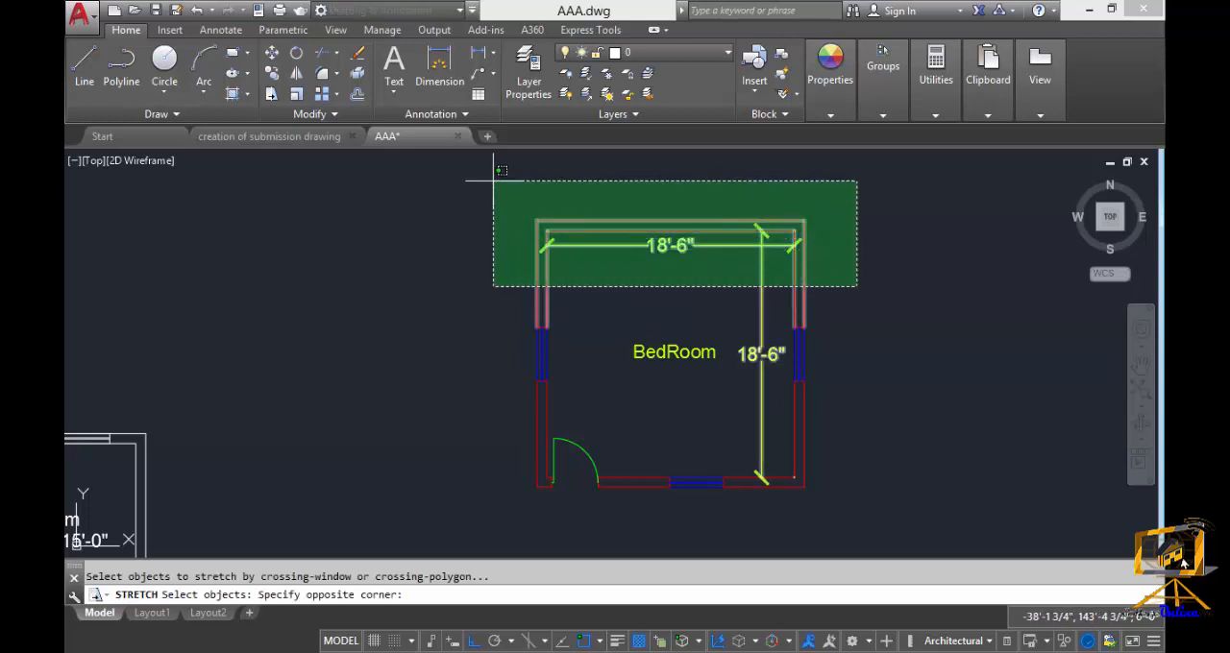
pyautogui.moveTo(511, 194); pyautogui.dragTo(496, 239, button='middle')
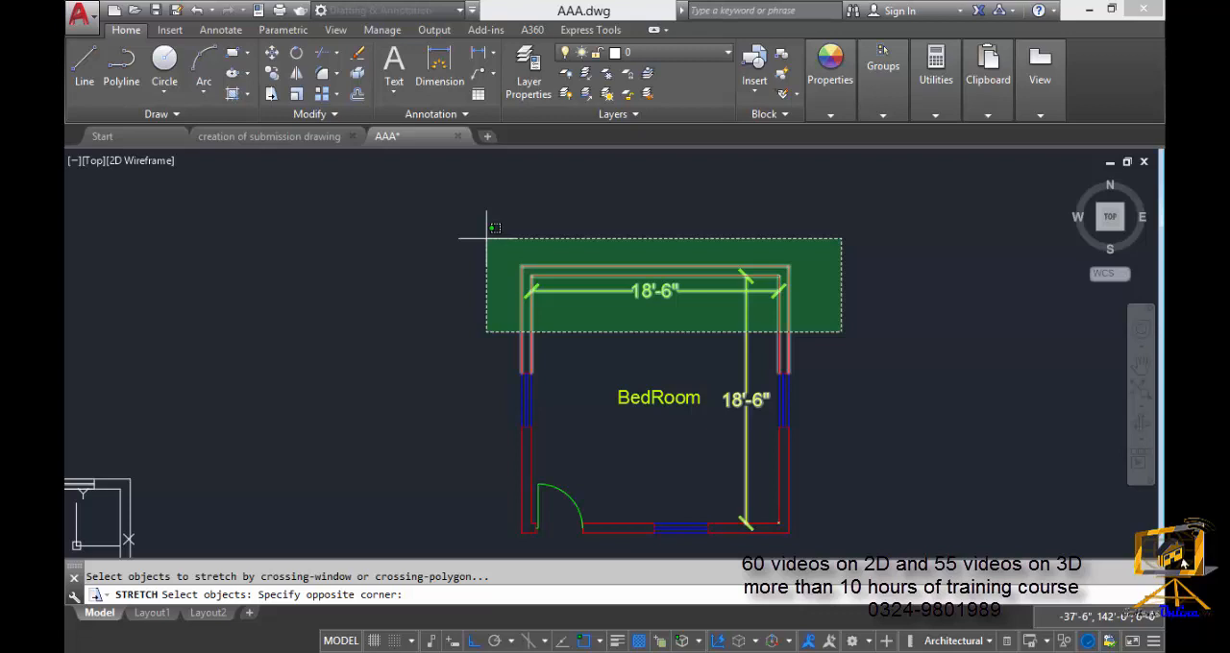
pyautogui.click(486, 238)
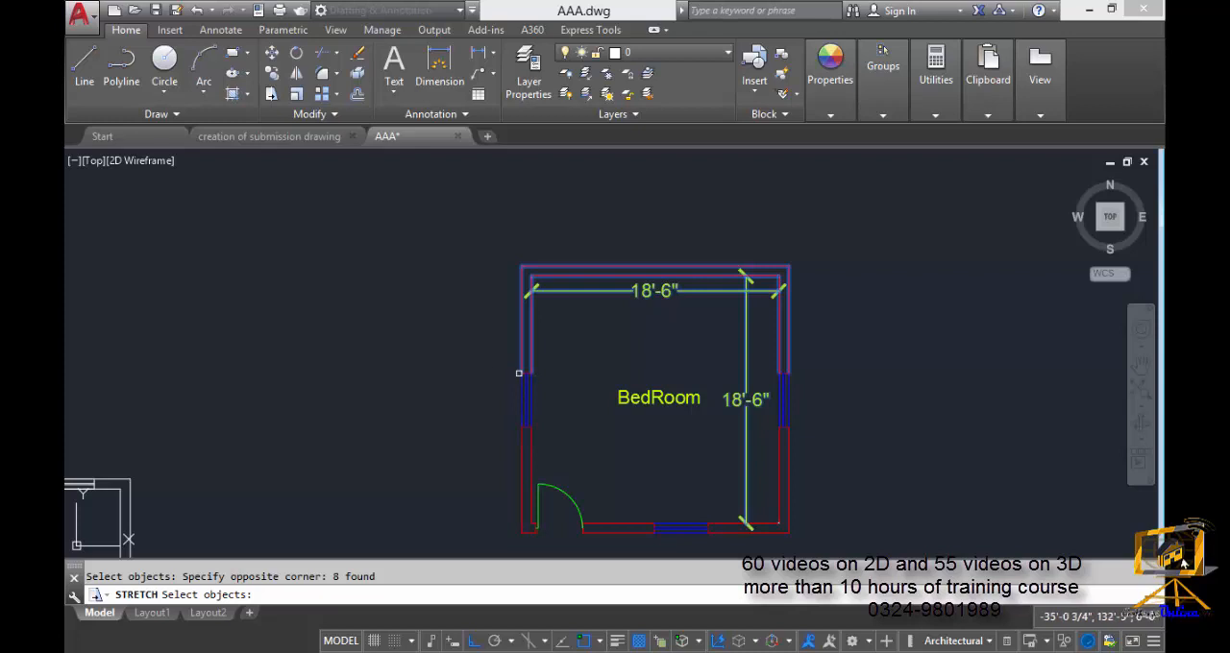
pyautogui.scroll(2, 520, 380)
pyautogui.moveTo(569, 374); pyautogui.dragTo(539, 416, button='middle')
pyautogui.moveTo(558, 368)
pyautogui.mouseDown(button='middle')
pyautogui.moveTo(530, 400)
pyautogui.moveTo(563, 378)
pyautogui.moveTo(532, 357)
pyautogui.mouseUp(button='middle')
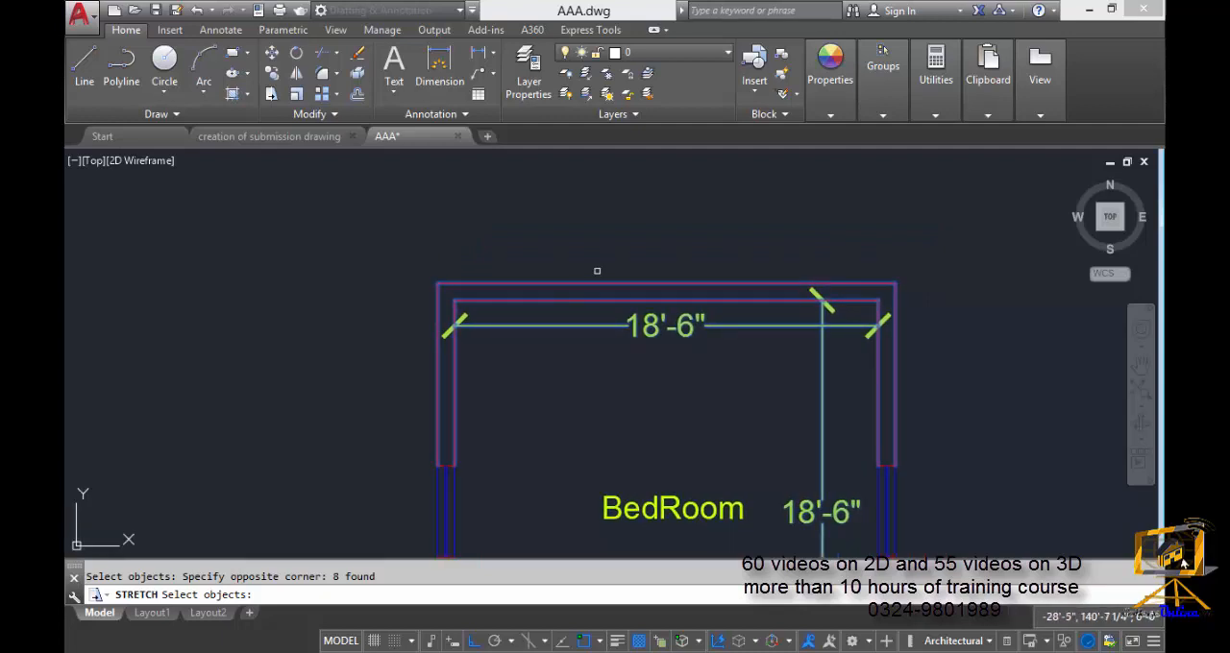
pyautogui.moveTo(621, 313); pyautogui.dragTo(633, 327, button='middle')
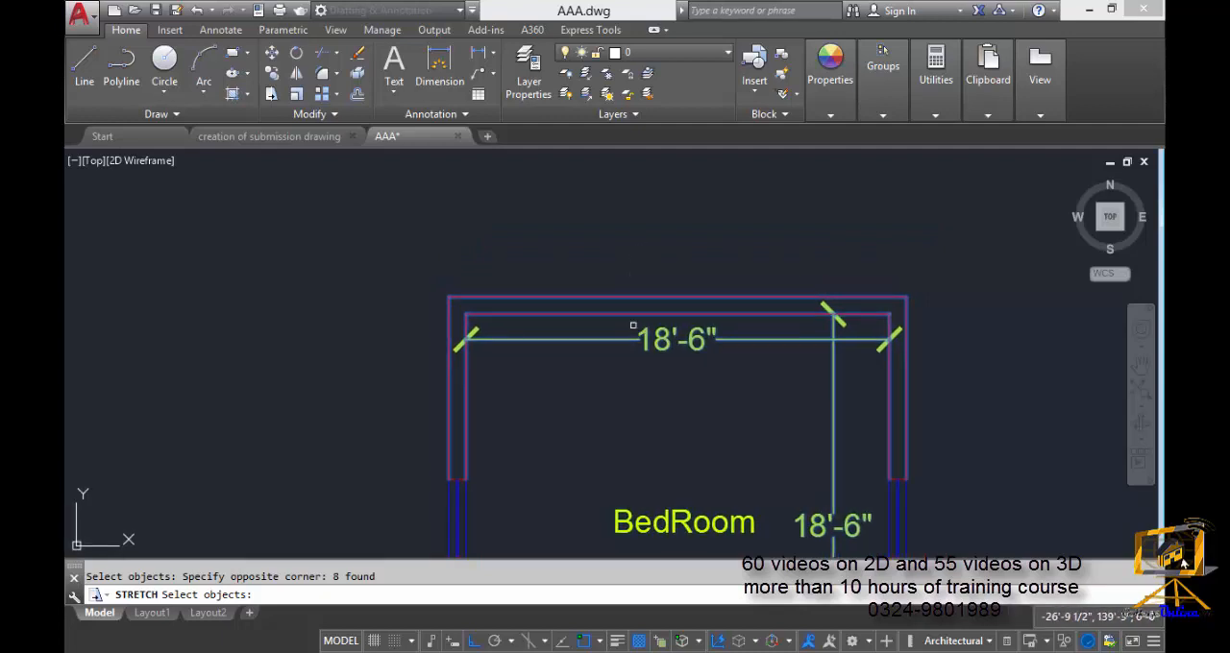
pyautogui.press('Return')
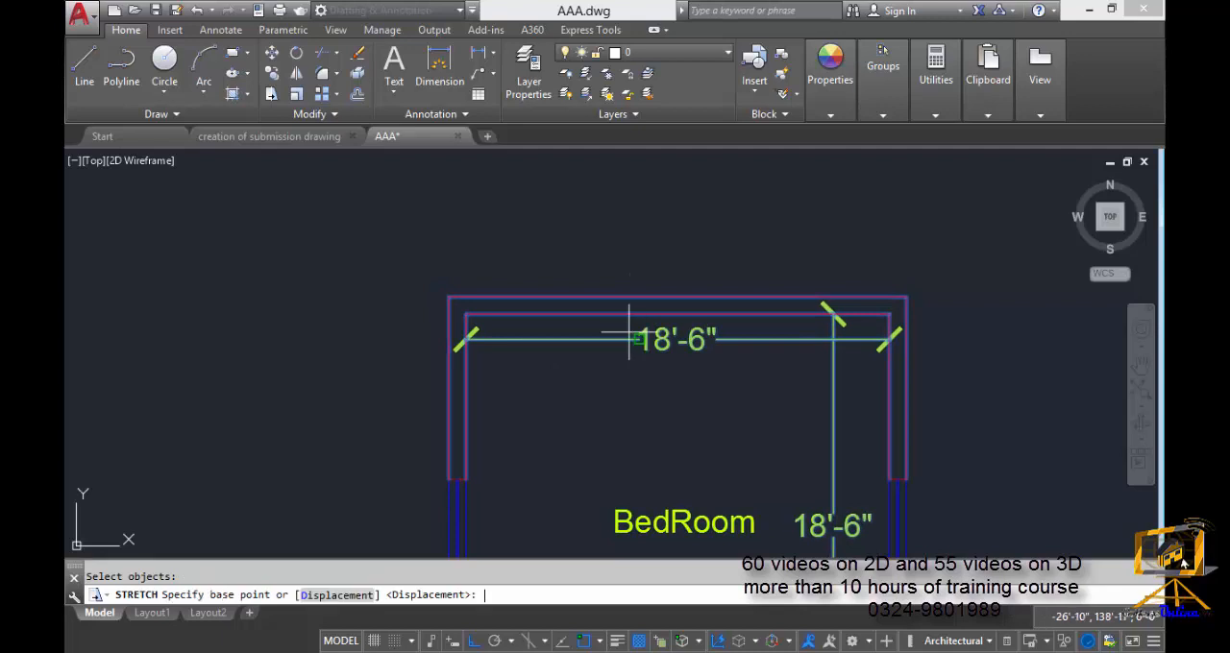
pyautogui.click(466, 314)
pyautogui.scroll(-1, 465, 223)
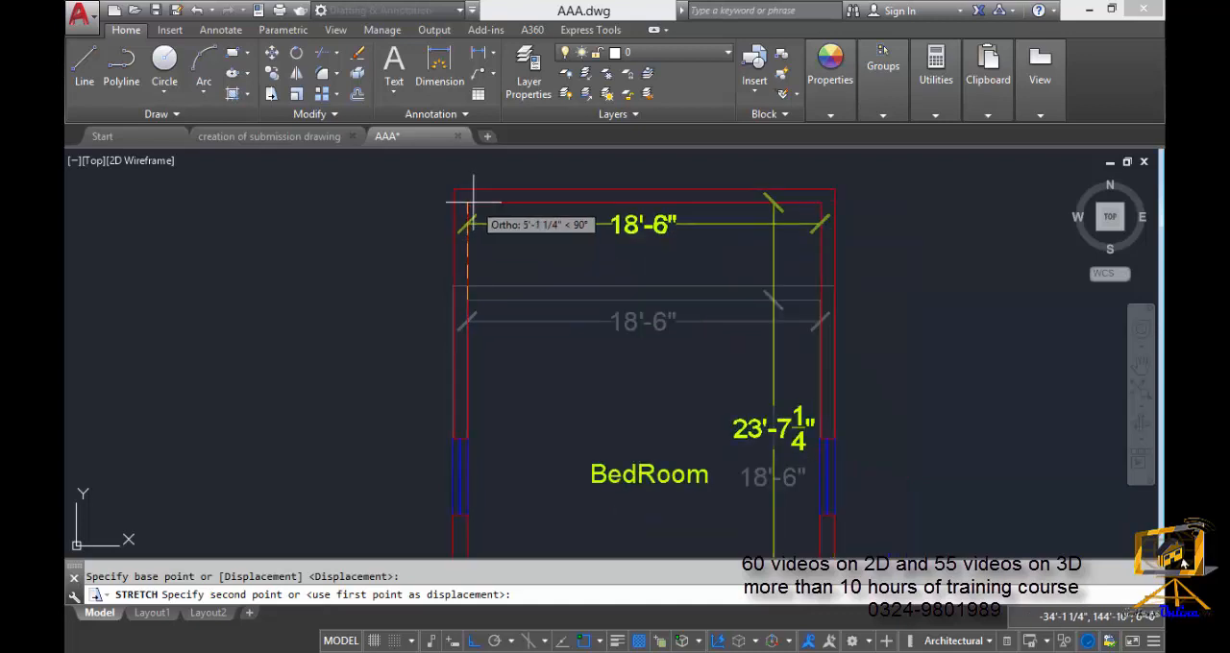
pyautogui.moveTo(472, 200)
pyautogui.mouseDown(button='middle')
pyautogui.moveTo(446, 349)
pyautogui.moveTo(481, 247)
pyautogui.mouseUp(button='middle')
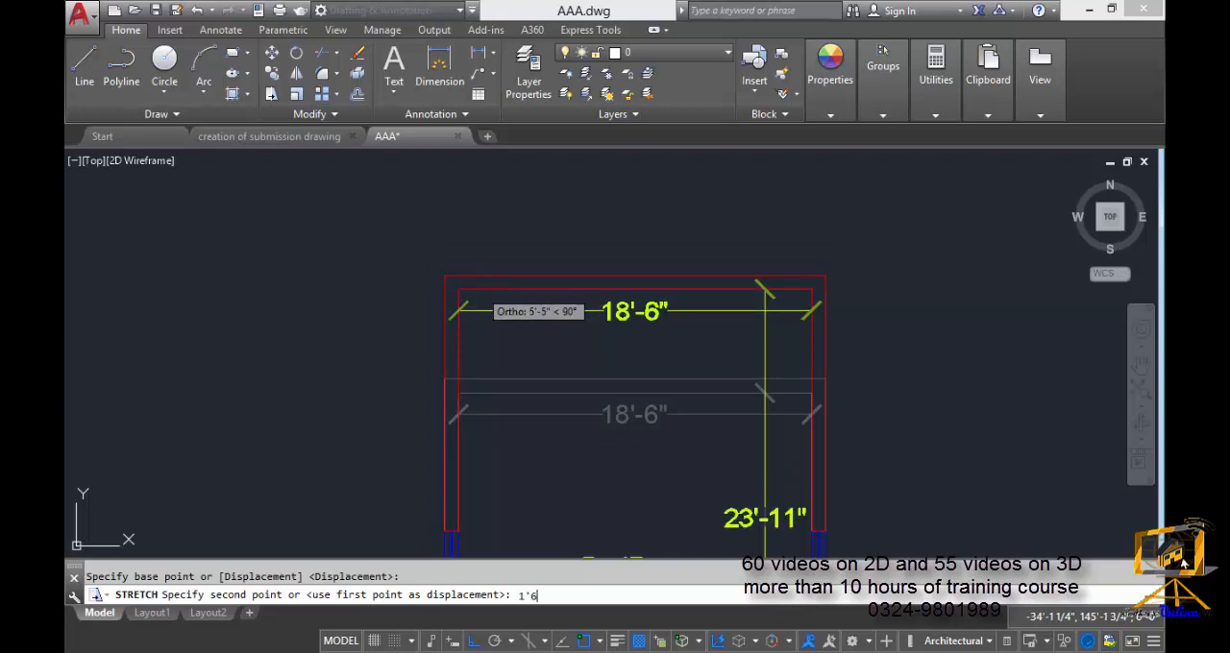
pyautogui.write('"')
pyautogui.press('Return')
# Check the vertical dimension of the stretched bedroom plan.
pyautogui.moveTo(574, 429); pyautogui.dragTo(560, 273, button='middle')
pyautogui.scroll(-1, 624, 411)
pyautogui.moveTo(694, 403)
pyautogui.mouseDown(button='middle')
pyautogui.moveTo(750, 311)
pyautogui.moveTo(779, 346)
pyautogui.mouseUp(button='middle')
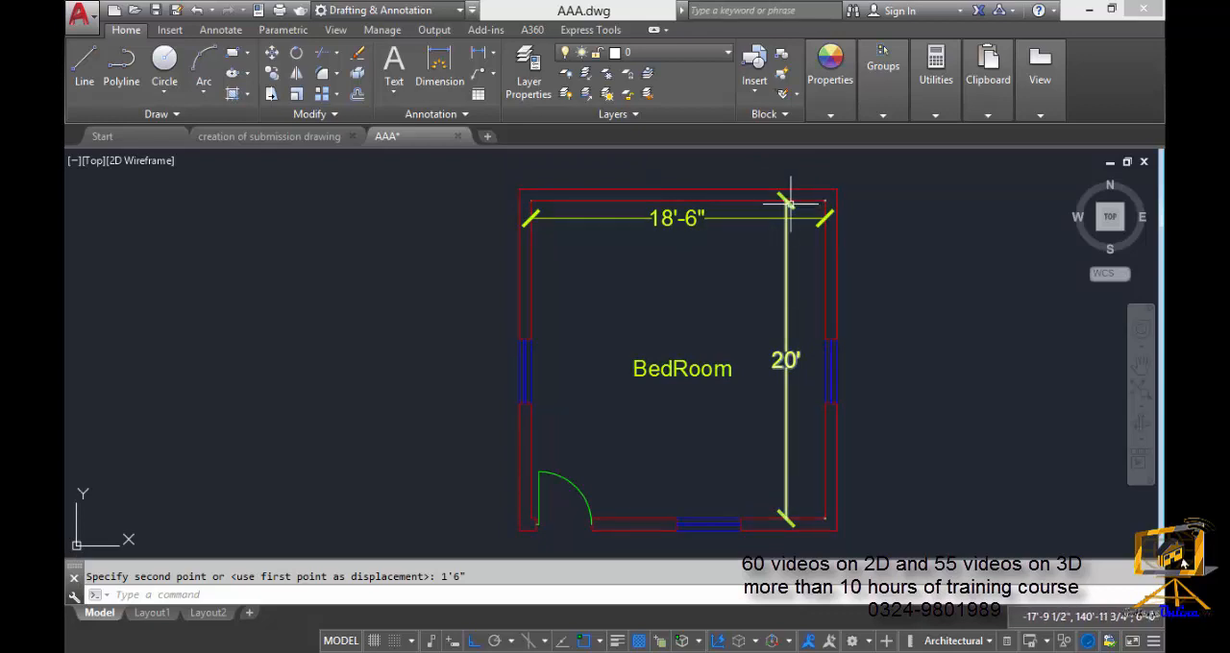
pyautogui.scroll(-2, 736, 404)
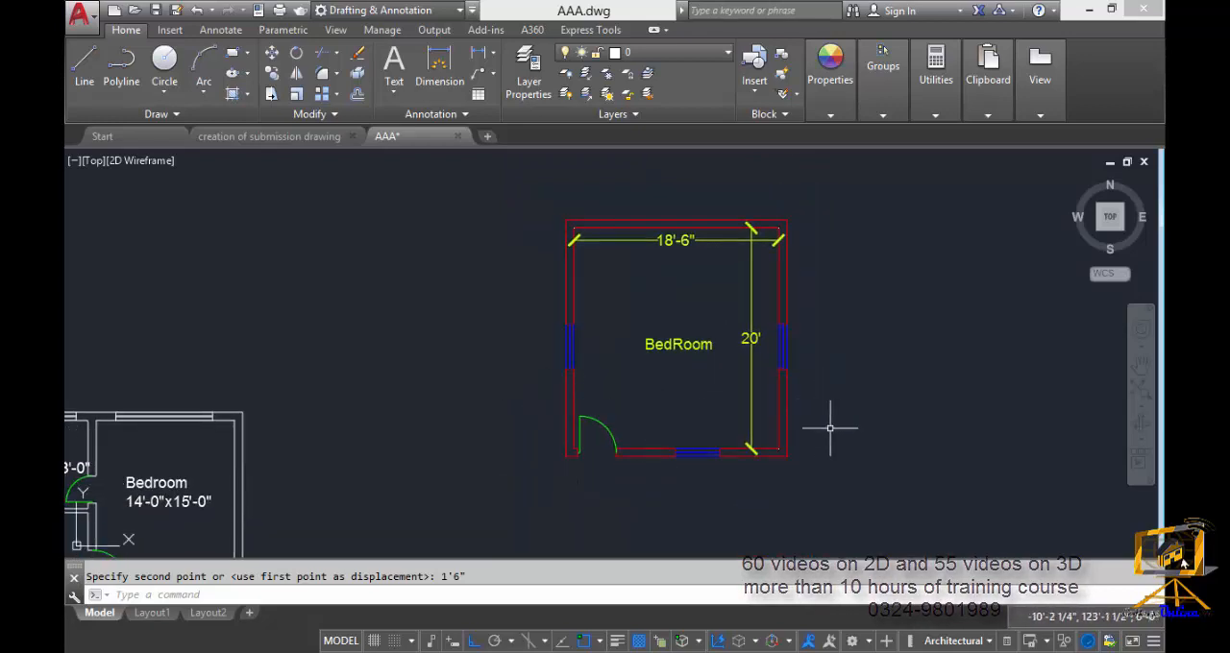
pyautogui.moveTo(745, 442); pyautogui.dragTo(748, 442, button='middle')
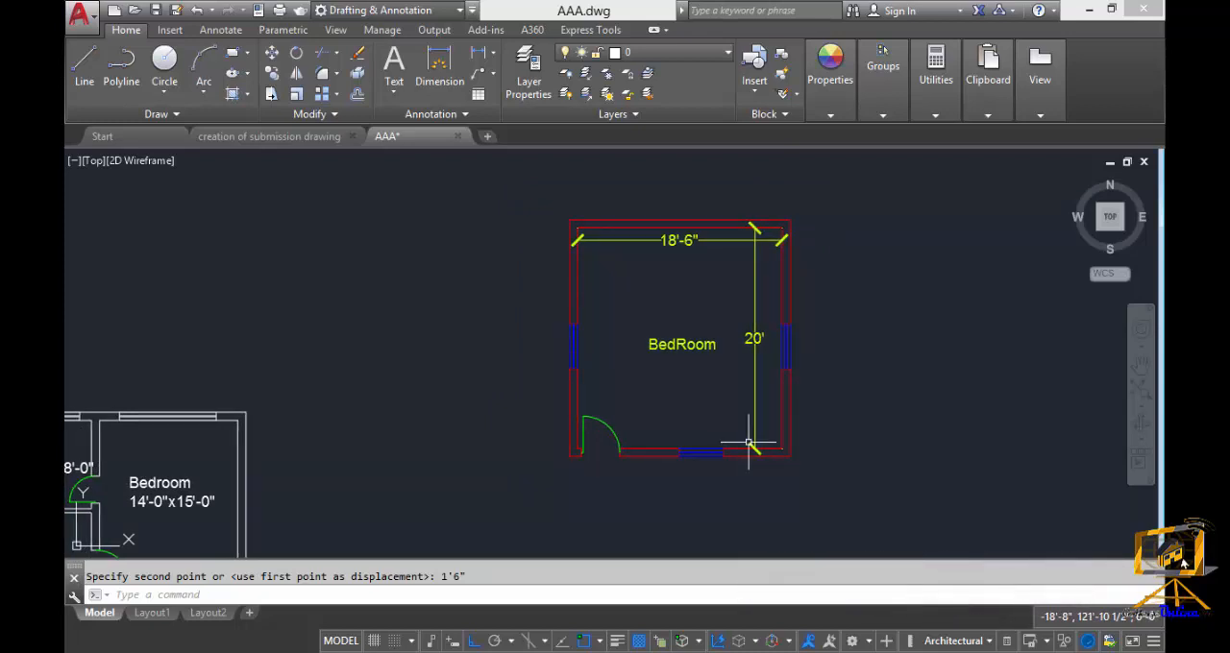
pyautogui.moveTo(731, 466); pyautogui.dragTo(736, 462, button='middle')
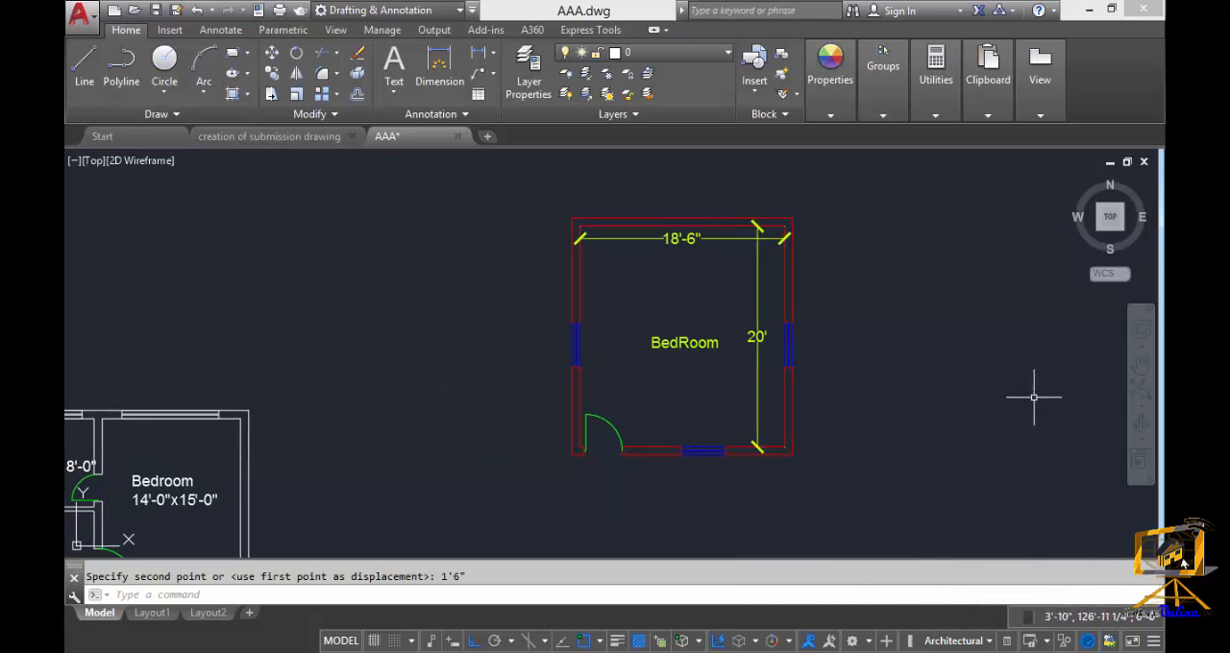
pyautogui.moveTo(766, 409); pyautogui.dragTo(768, 408, button='middle')
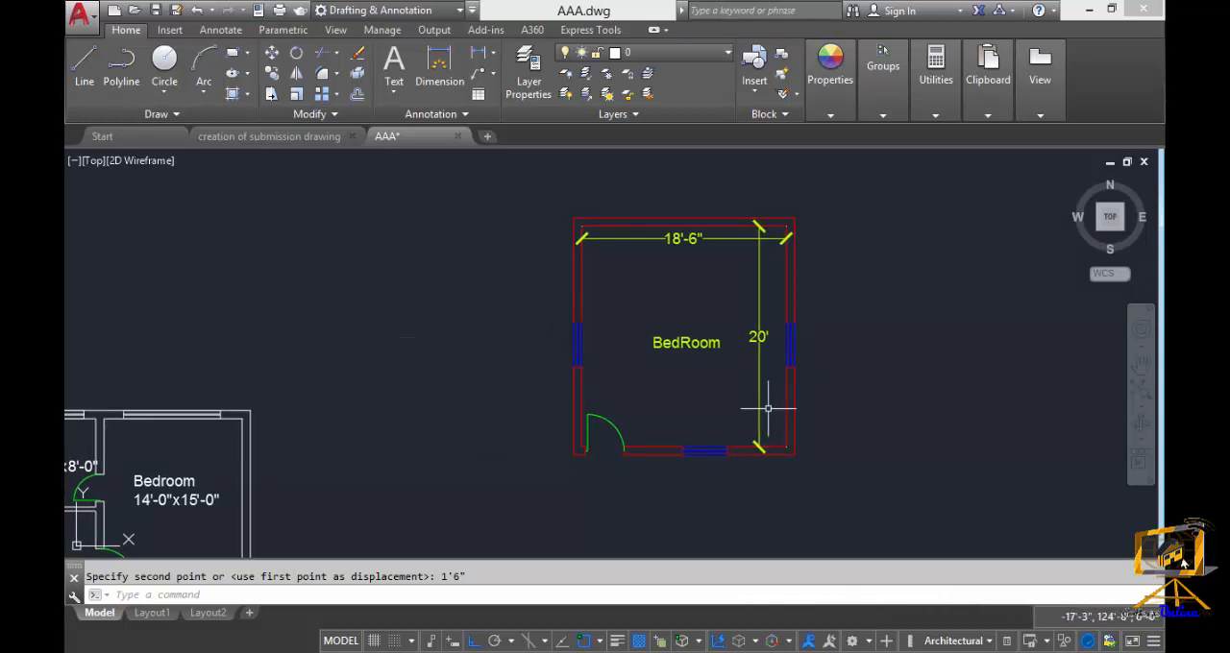
# Stretch the bedroom's right side 1'6" to the right, crossing-selecting the right wall, bottom window, label and dimensions, with the inner bottom-right corner as base point.
pyautogui.press('Return')
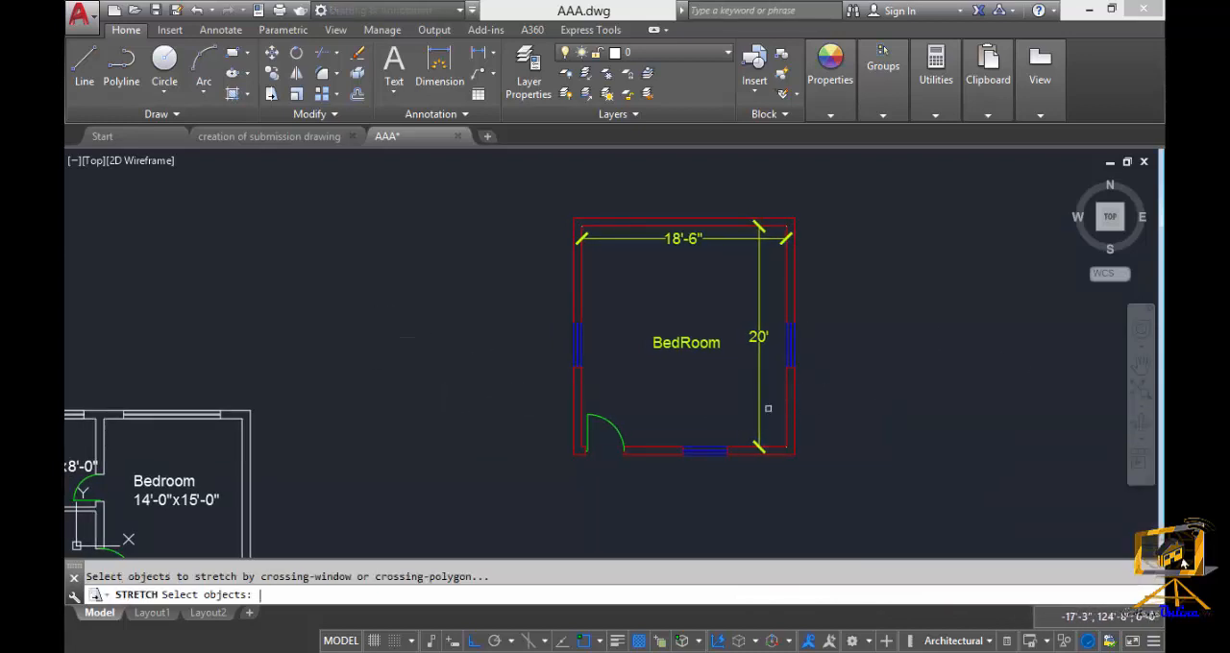
pyautogui.click(852, 498)
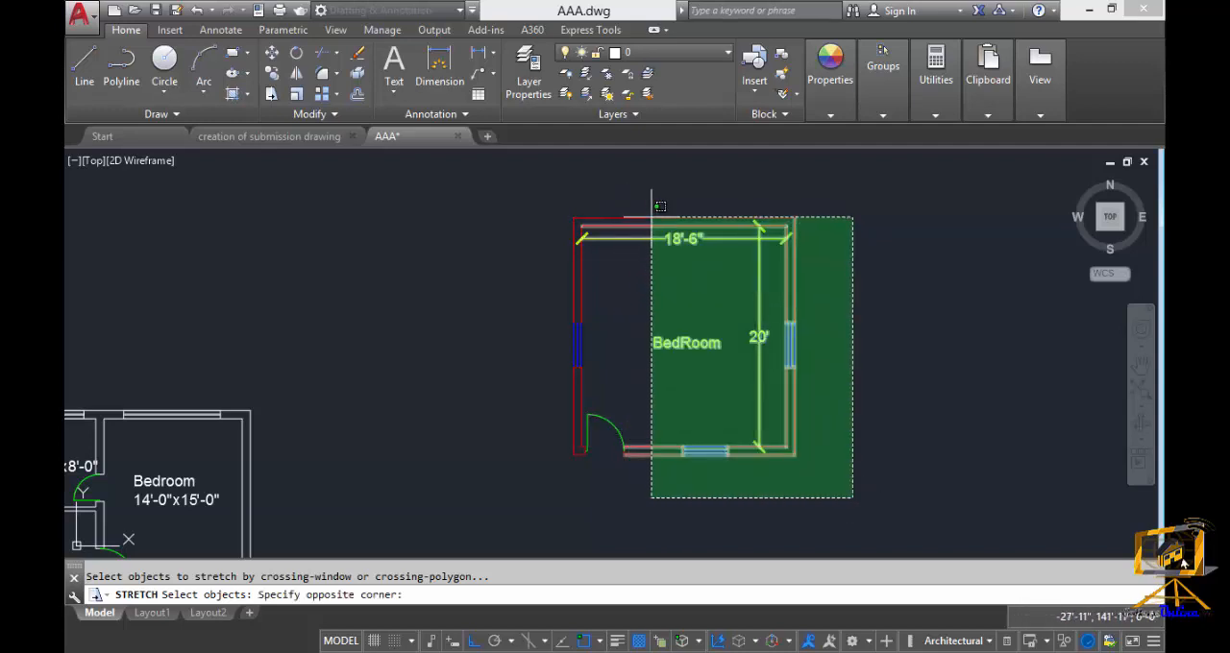
pyautogui.click(653, 172)
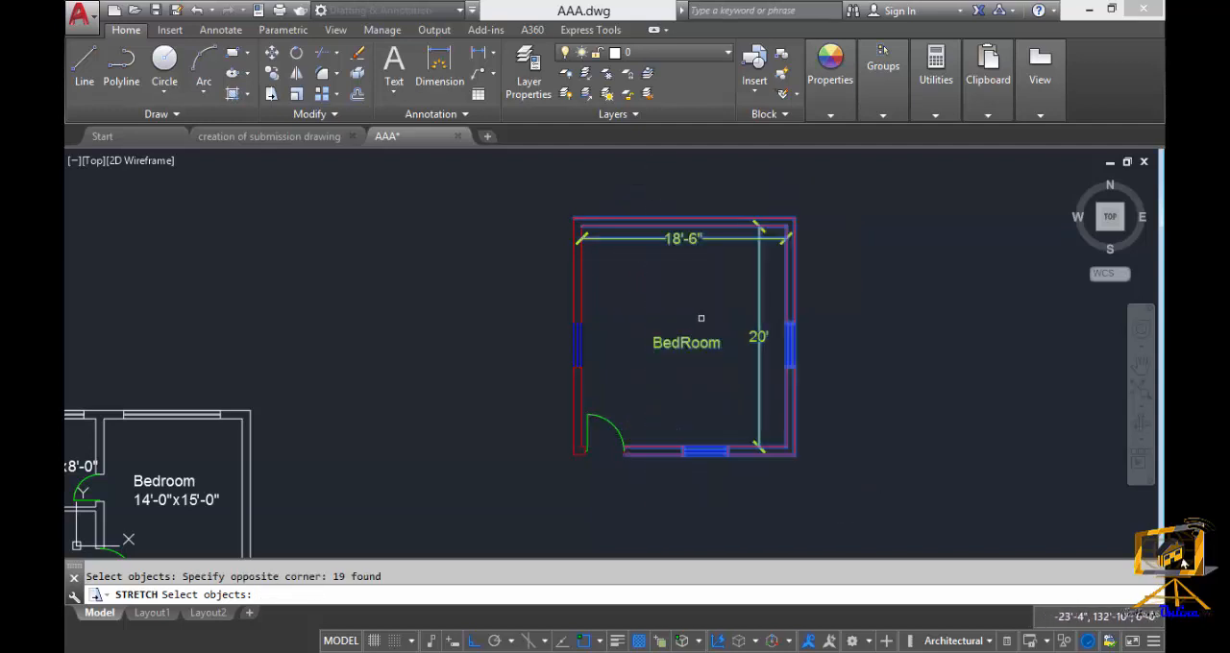
pyautogui.press('Return')
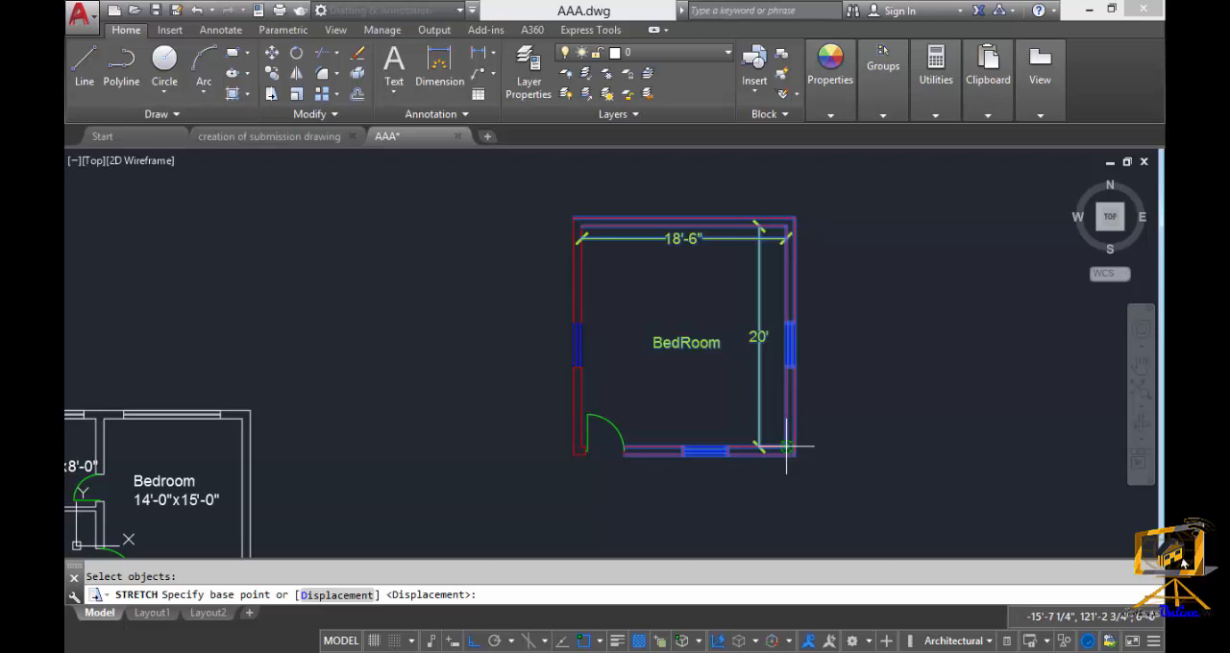
pyautogui.click(786, 447)
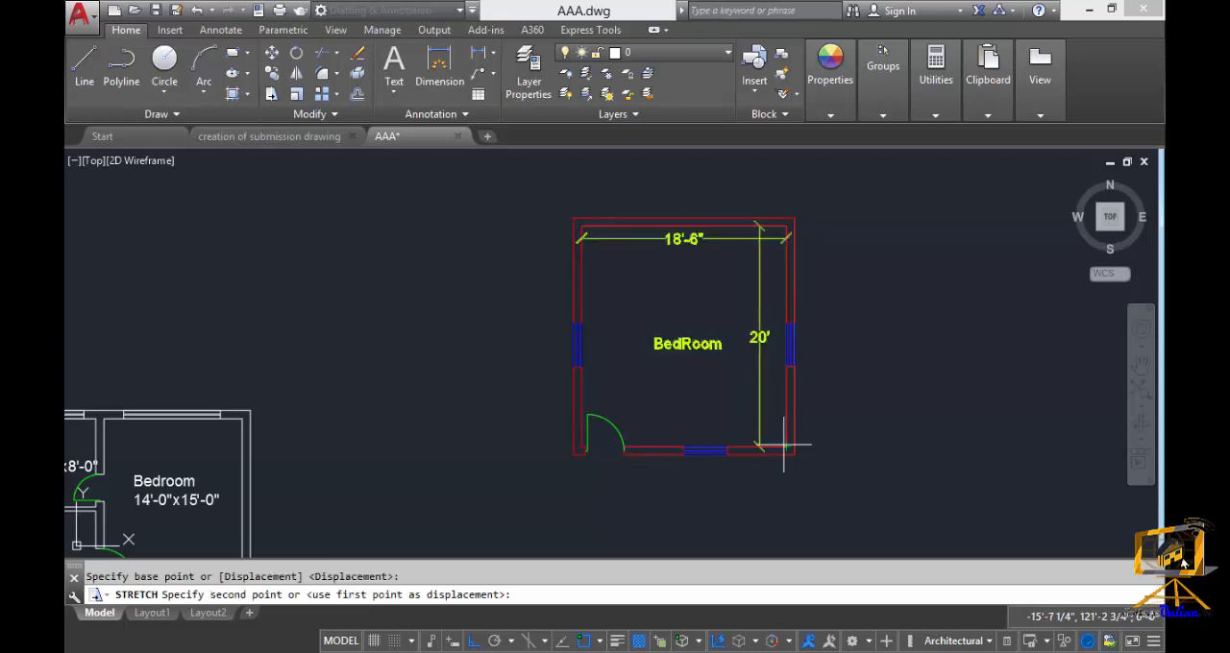
pyautogui.moveTo(854, 448); pyautogui.dragTo(791, 462, button='middle')
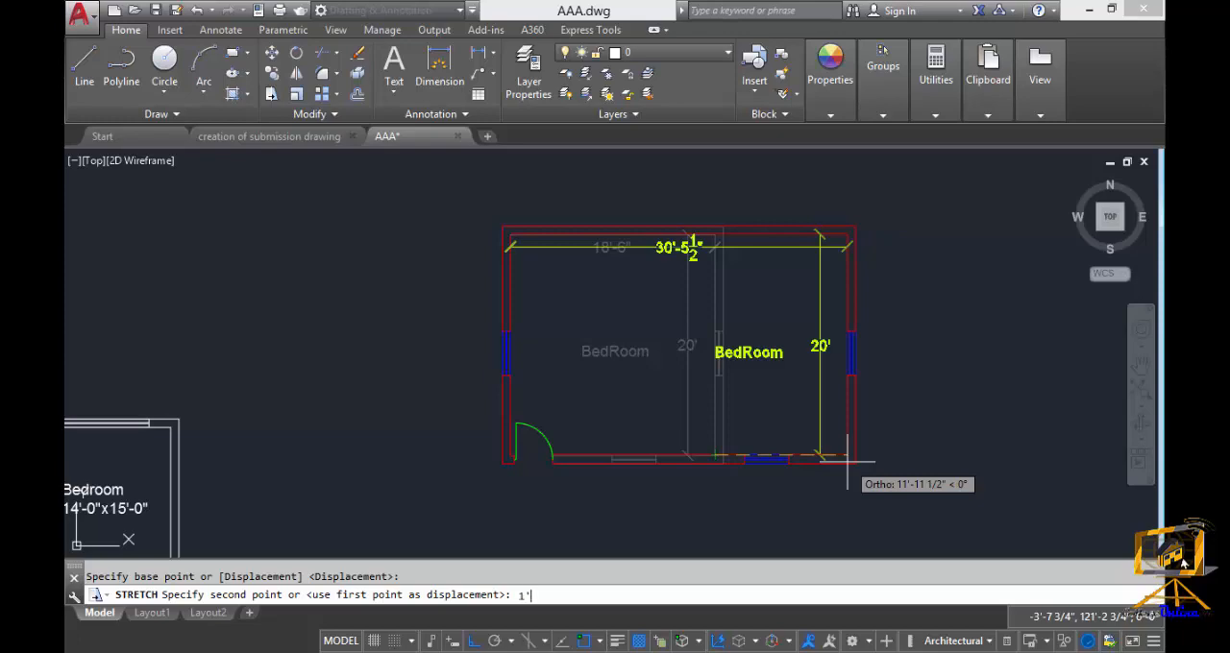
pyautogui.write('1\'6"')
pyautogui.press('Return')
# Explode the complete white house floor plan beside the bedroom plan, selecting it with a crossing window.
pyautogui.moveTo(600, 421); pyautogui.dragTo(796, 313, button='middle')
pyautogui.scroll(-3, 618, 436)
pyautogui.scroll(-2, 638, 427)
pyautogui.moveTo(594, 464); pyautogui.dragTo(631, 385, button='middle')
pyautogui.scroll(3, 611, 388)
pyautogui.moveTo(585, 424)
pyautogui.mouseDown(button='middle')
pyautogui.moveTo(674, 327)
pyautogui.moveTo(640, 415)
pyautogui.mouseUp(button='middle')
pyautogui.write('x')
pyautogui.press('Return')
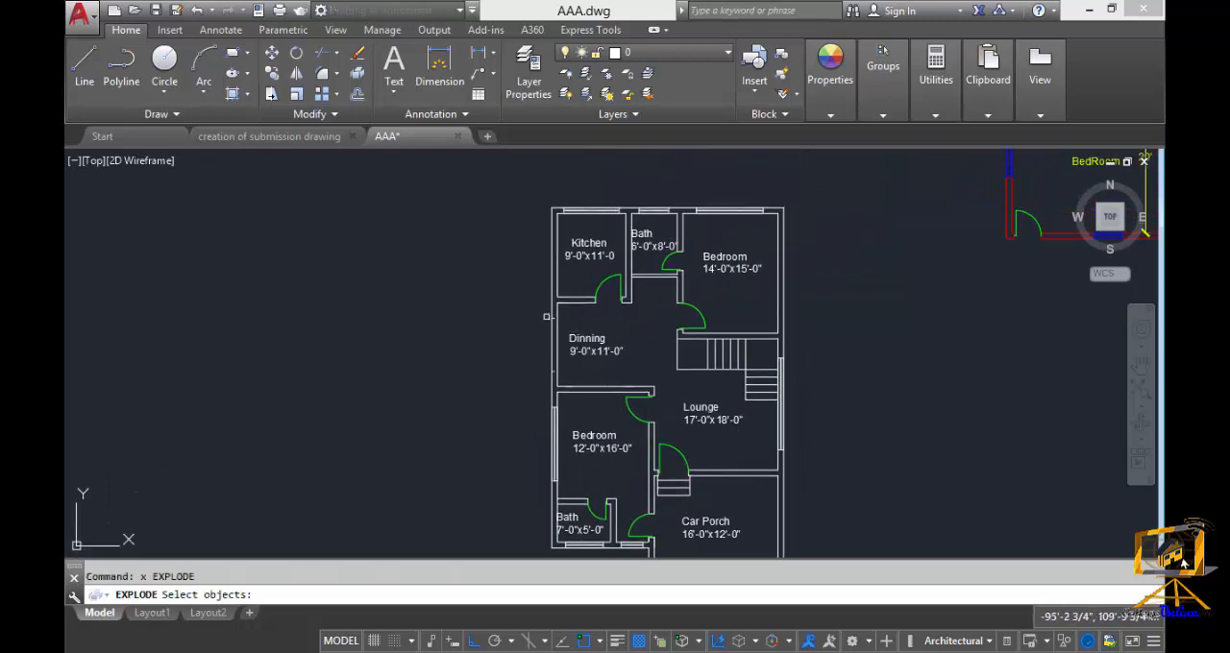
pyautogui.scroll(-2, 770, 411)
pyautogui.moveTo(772, 419); pyautogui.dragTo(778, 318, button='middle')
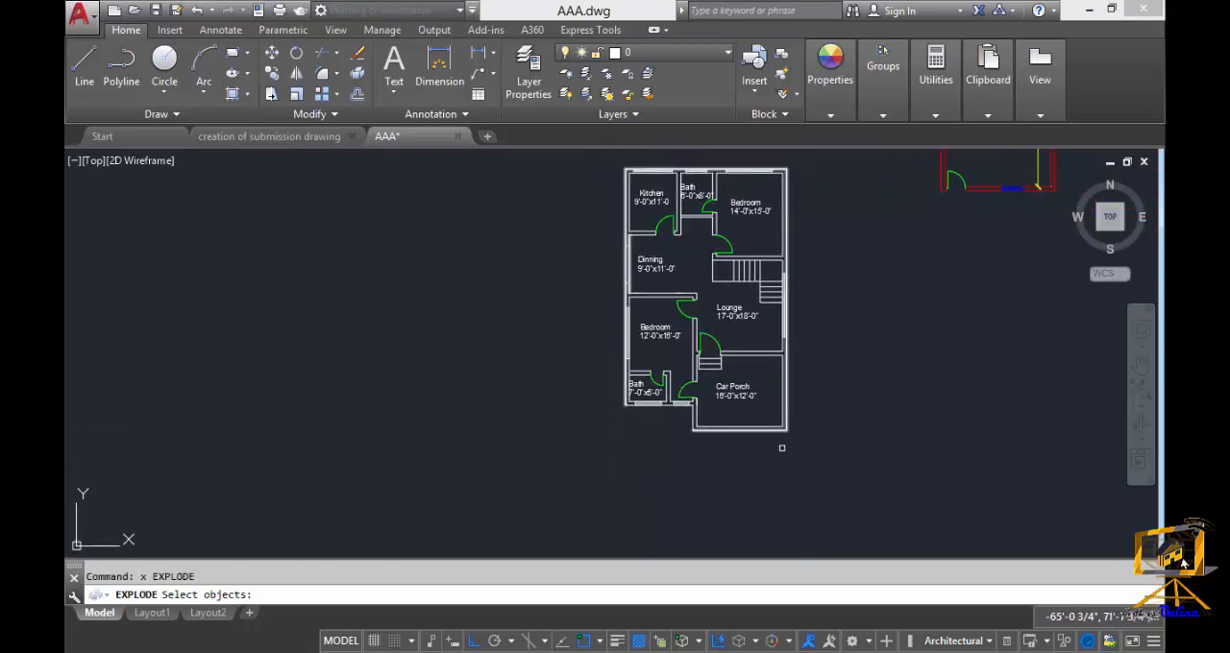
pyautogui.click(809, 461)
pyautogui.click(597, 215)
pyautogui.press('Return')
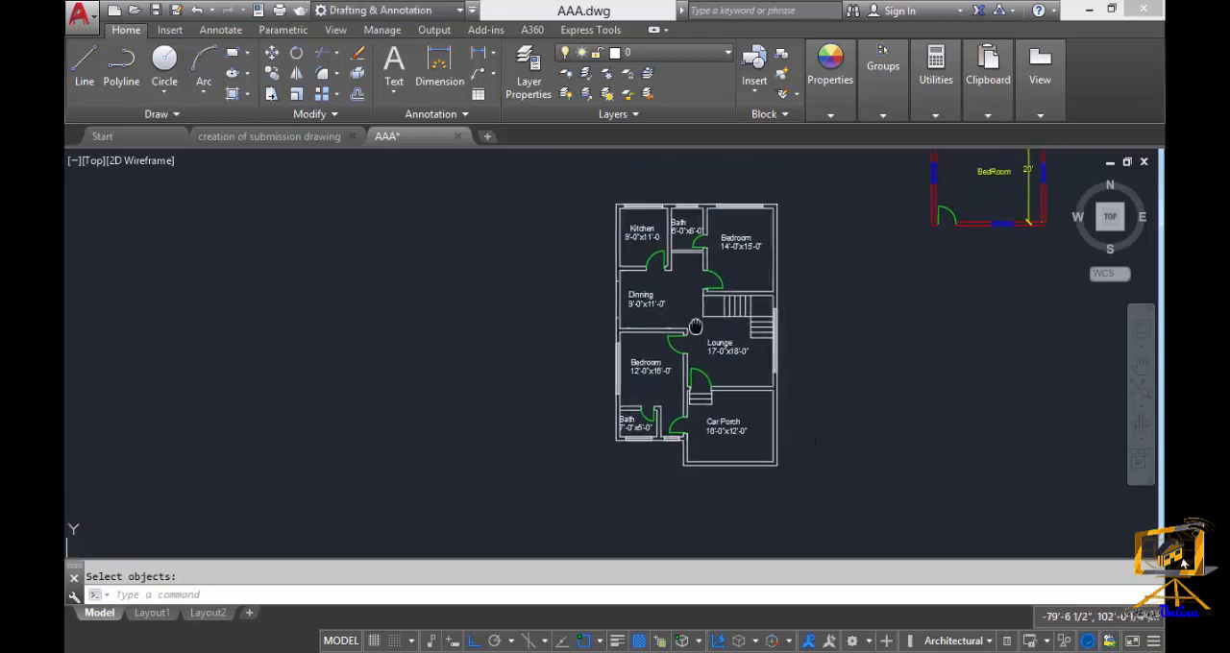
# Examine the kitchen, its door and the adjoining walls in the house floor plan.
pyautogui.scroll(2, 612, 205)
pyautogui.scroll(3, 663, 307)
pyautogui.moveTo(654, 332); pyautogui.dragTo(649, 346, button='middle')
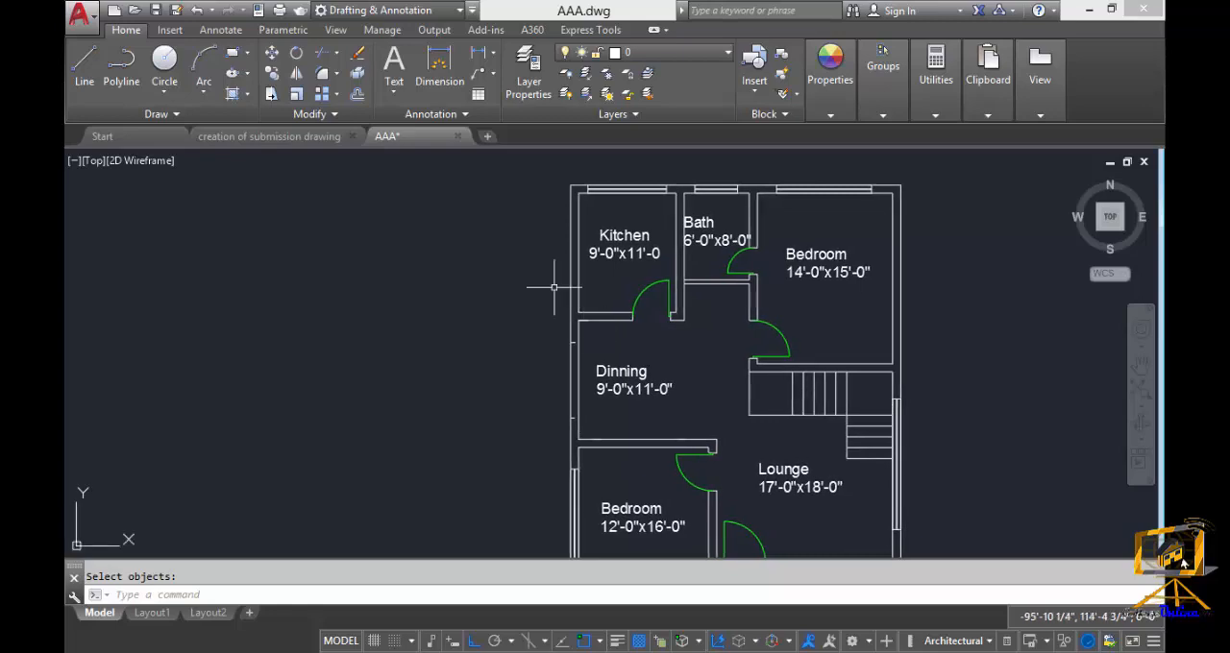
pyautogui.scroll(4, 585, 316)
pyautogui.scroll(-1, 577, 346)
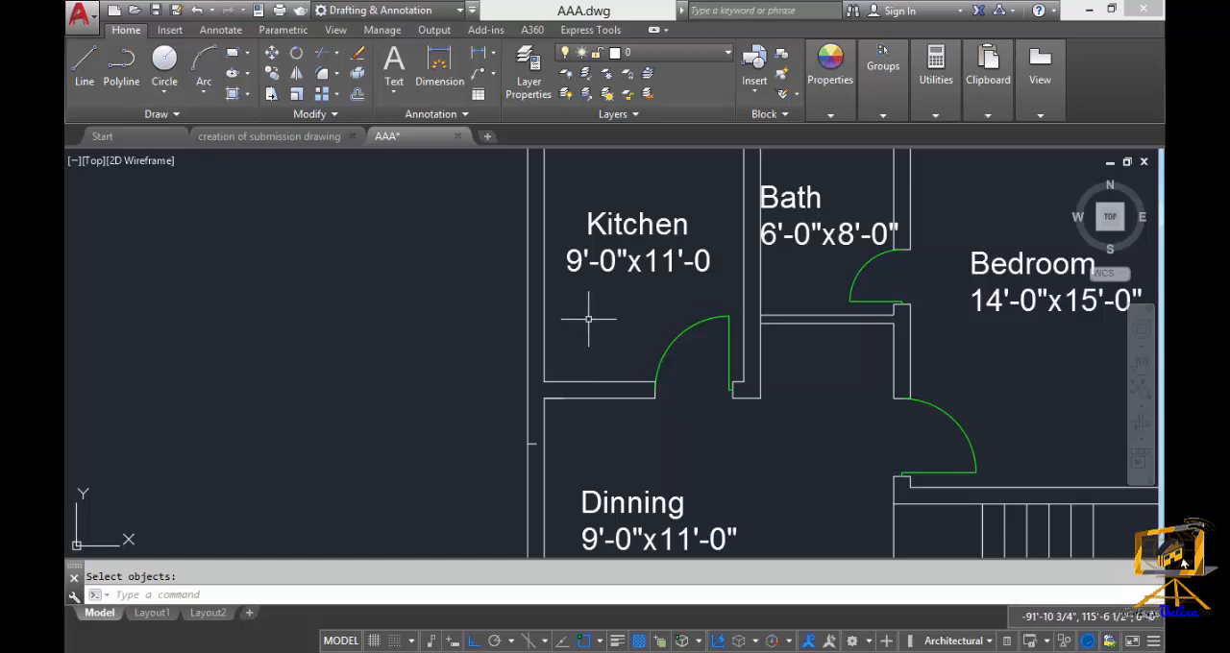
pyautogui.scroll(-3, 672, 336)
pyautogui.scroll(3, 660, 364)
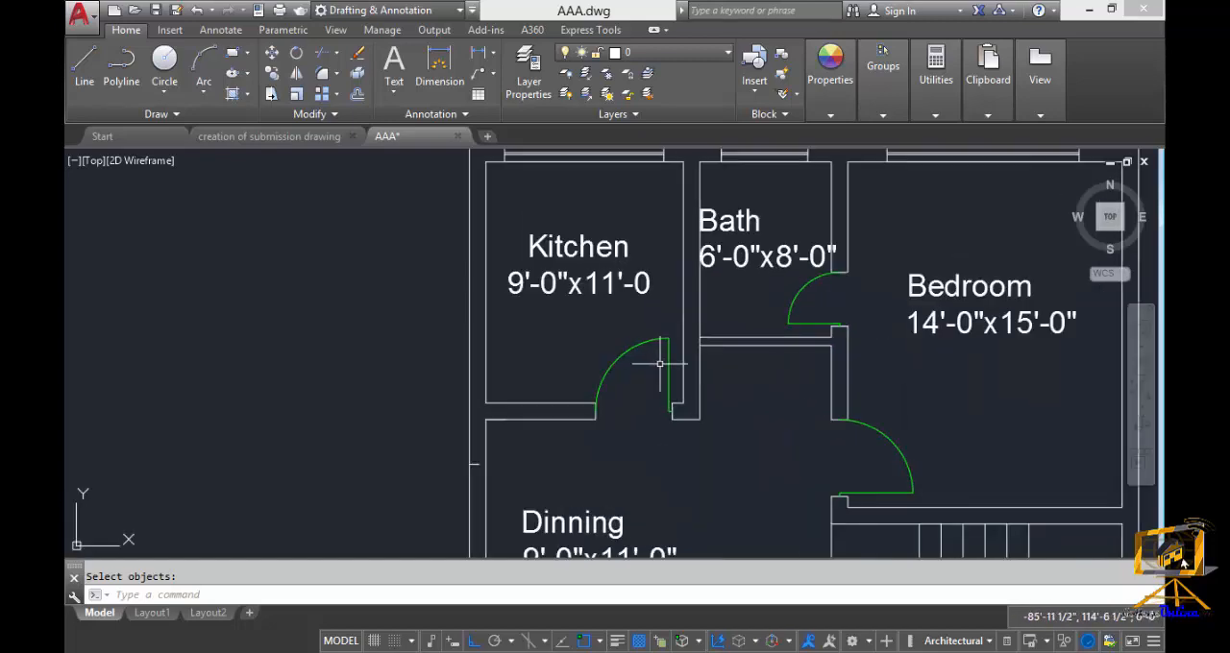
pyautogui.moveTo(661, 363); pyautogui.dragTo(584, 344, button='middle')
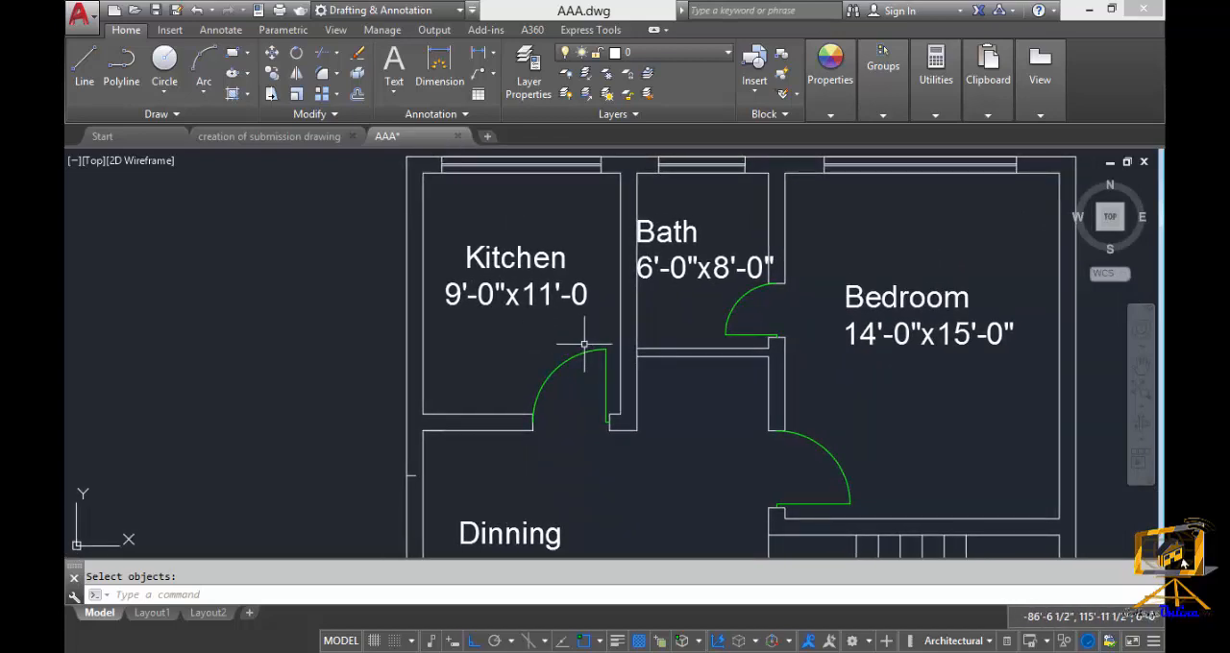
pyautogui.scroll(-2, 653, 353)
pyautogui.scroll(3, 586, 357)
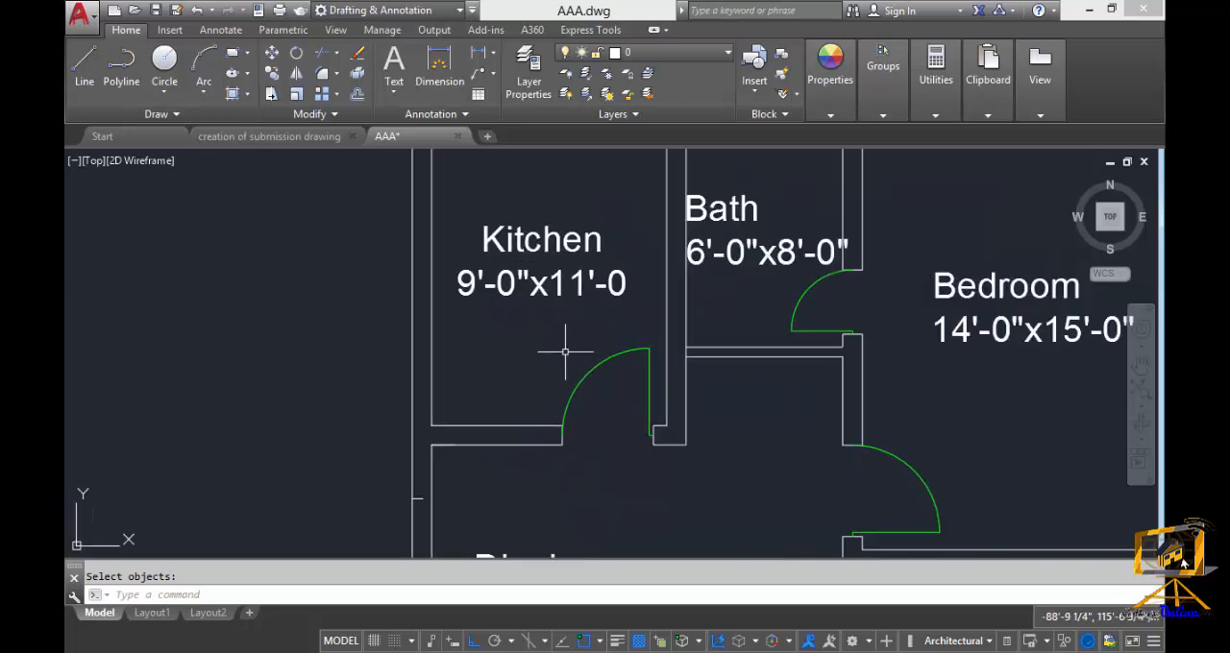
pyautogui.moveTo(569, 351); pyautogui.dragTo(612, 342, button='middle')
pyautogui.scroll(-2, 574, 309)
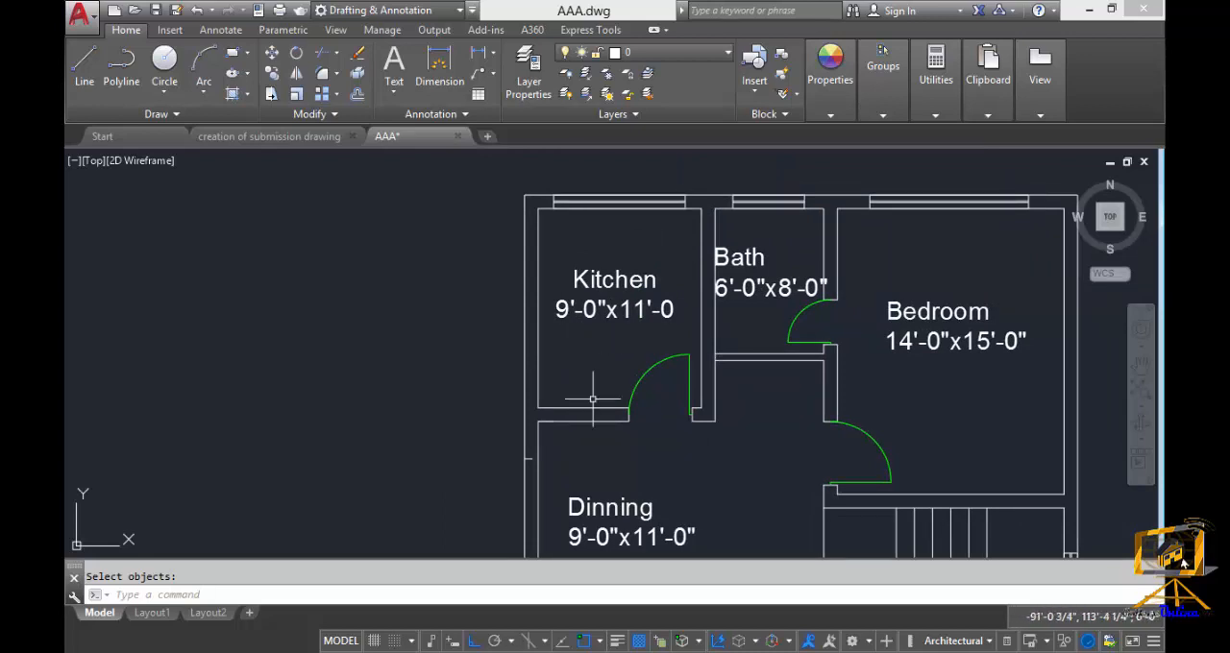
pyautogui.moveTo(671, 400); pyautogui.dragTo(696, 386, button='middle')
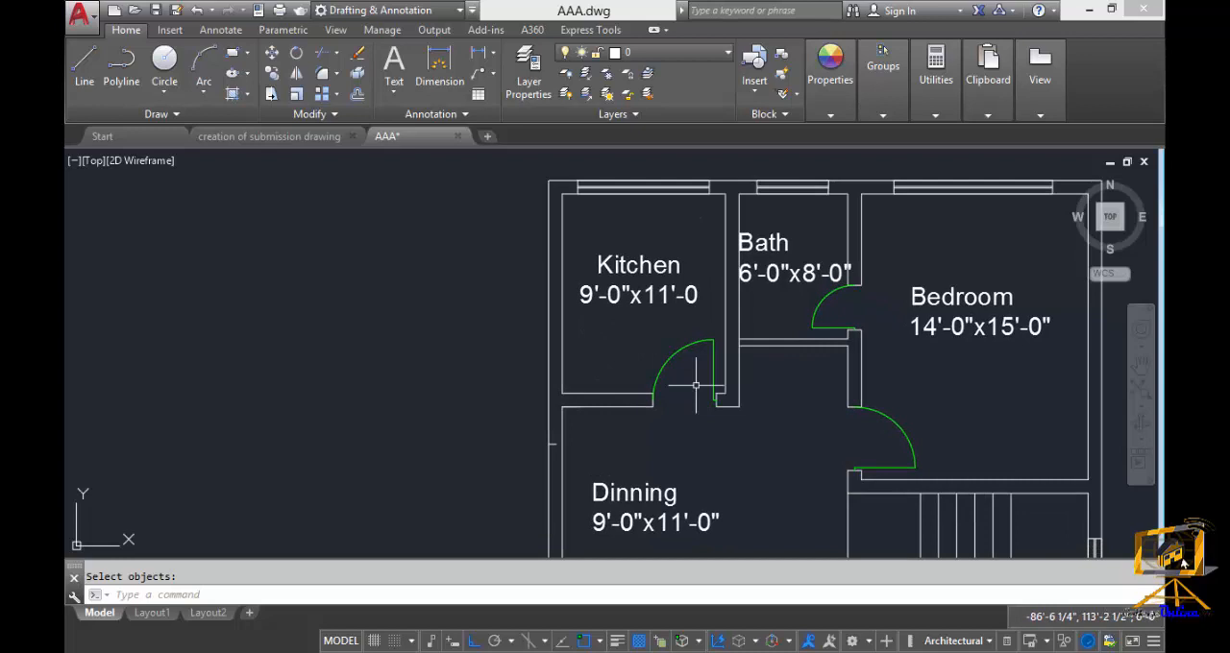
pyautogui.write('s')
pyautogui.press('Return')
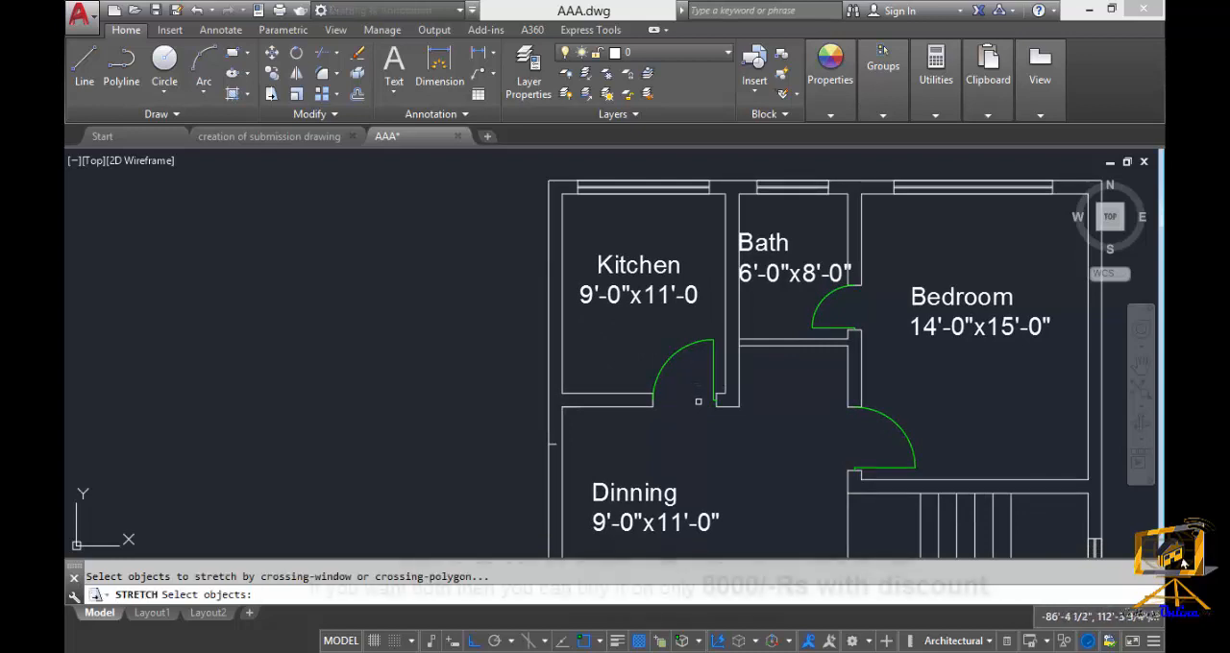
pyautogui.click(755, 433)
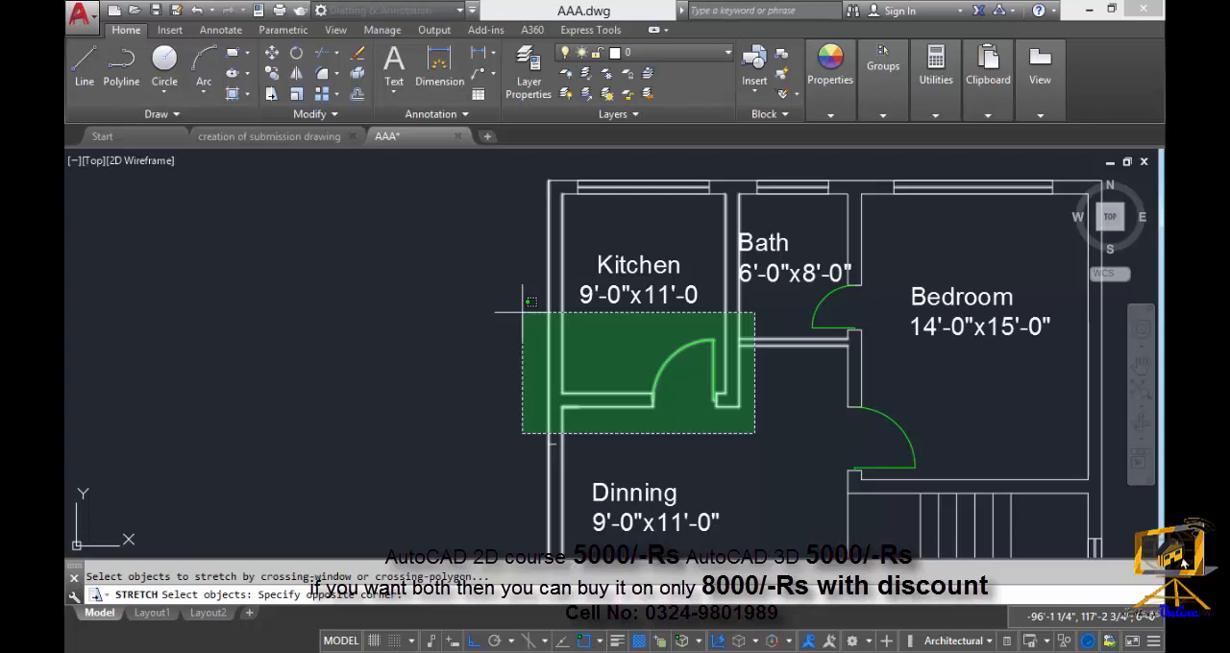
pyautogui.click(522, 312)
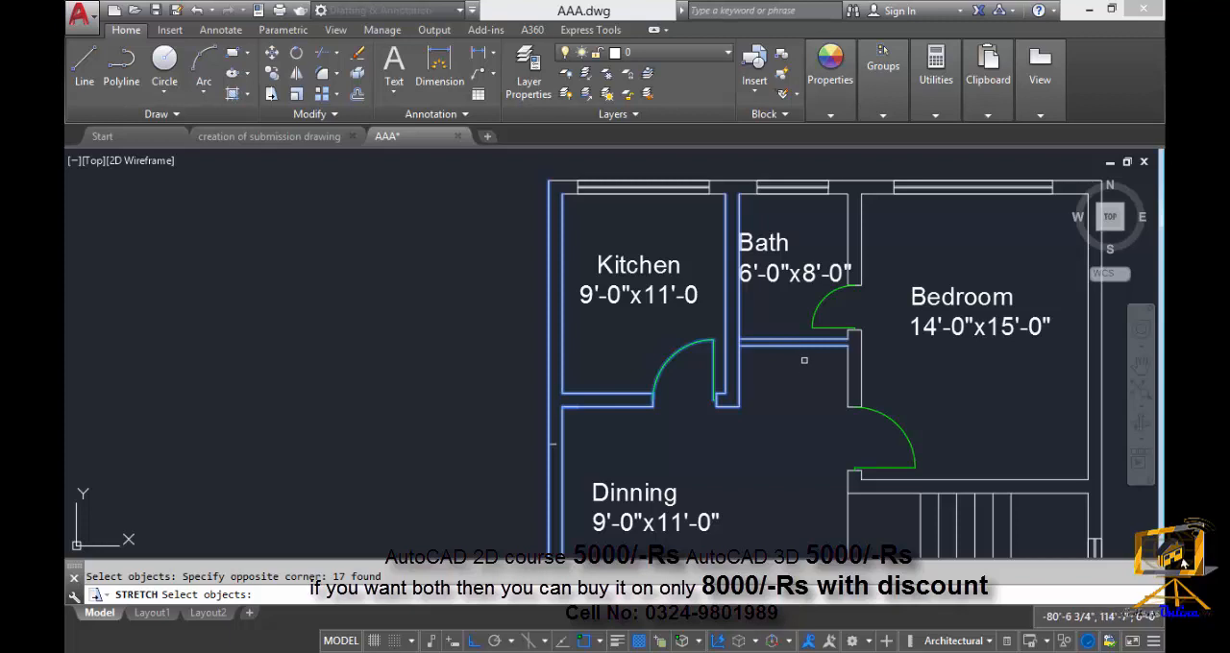
pyautogui.moveTo(805, 361); pyautogui.dragTo(808, 361, button='middle')
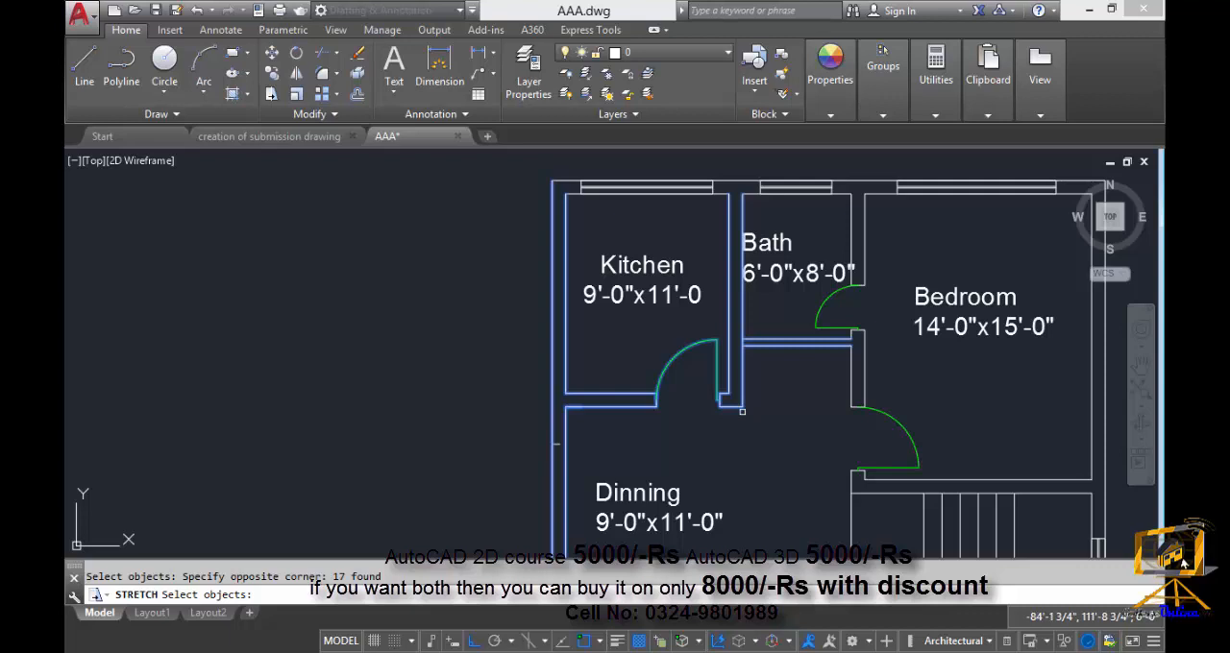
pyautogui.press('Return')
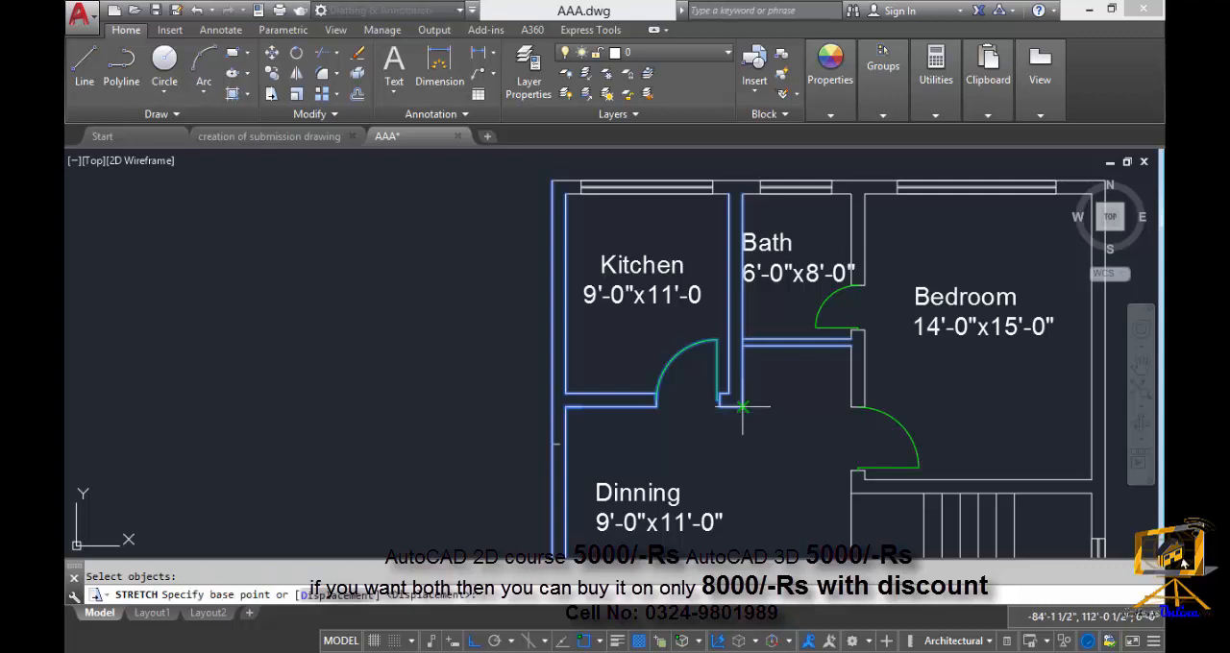
pyautogui.click(742, 408)
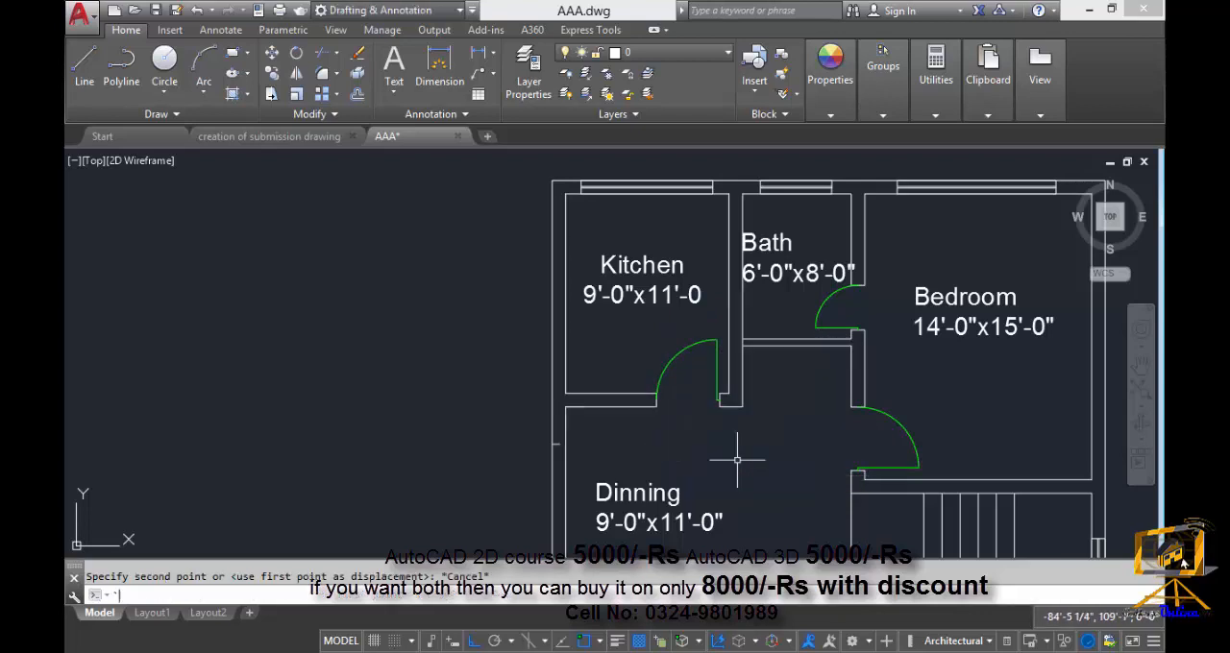
pyautogui.press('Escape')
# Stretch the kitchen's bottom wall and door 1' downward from the outer bottom-right corner, removing the bath's bottom wall lines from the crossing selection.
pyautogui.moveTo(736, 445); pyautogui.dragTo(745, 444, button='middle')
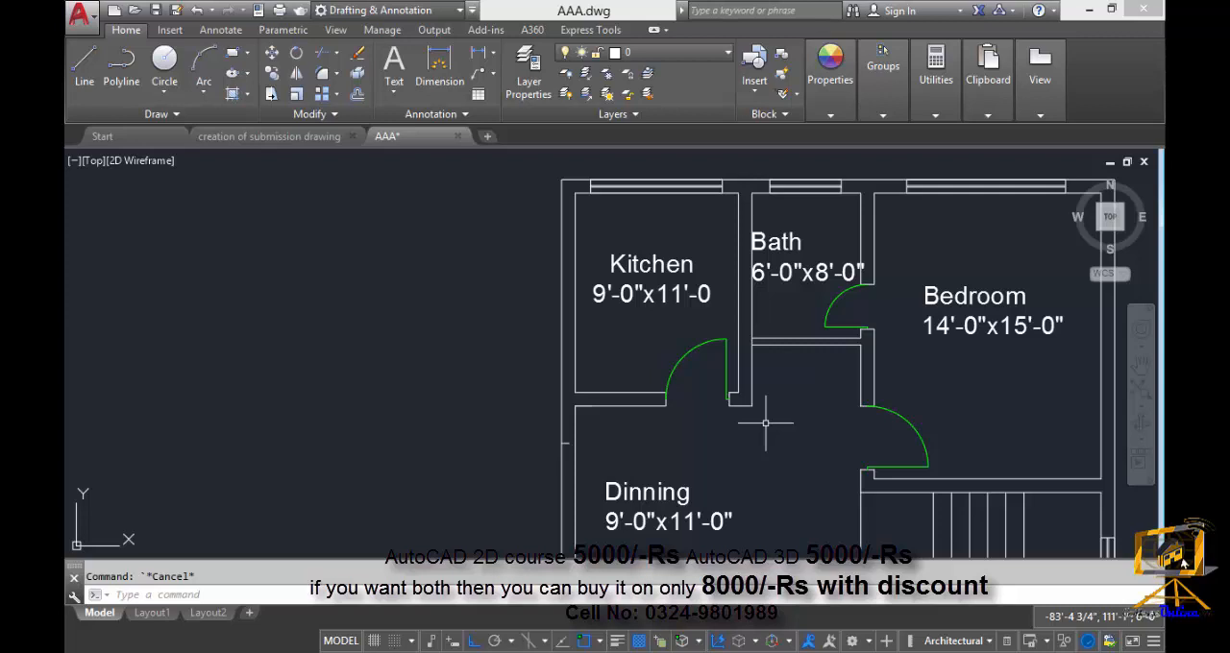
pyautogui.write('s')
pyautogui.press('Return')
pyautogui.click(786, 450)
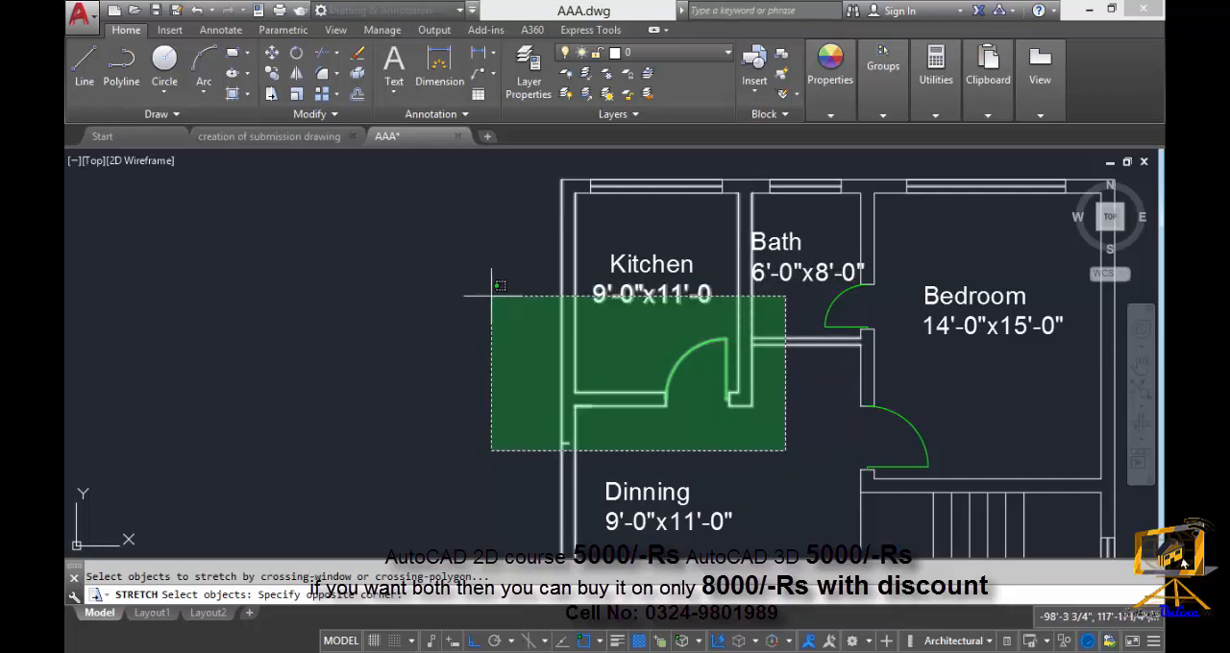
pyautogui.moveTo(501, 305); pyautogui.dragTo(483, 340, button='middle')
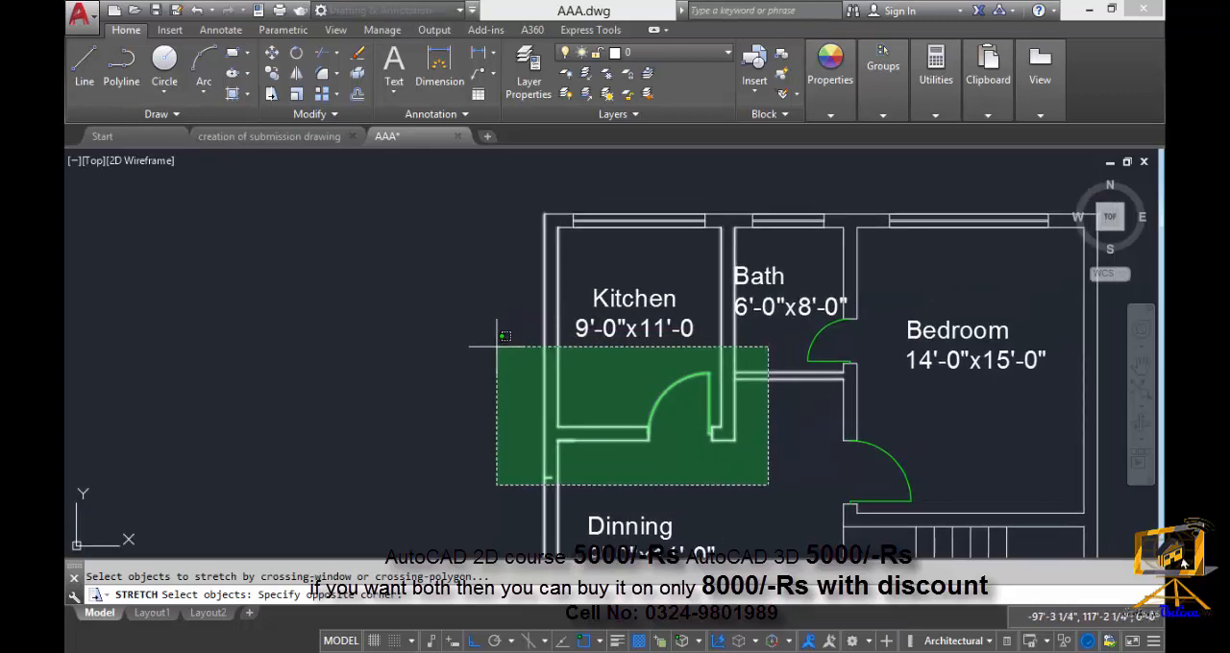
pyautogui.click(496, 348)
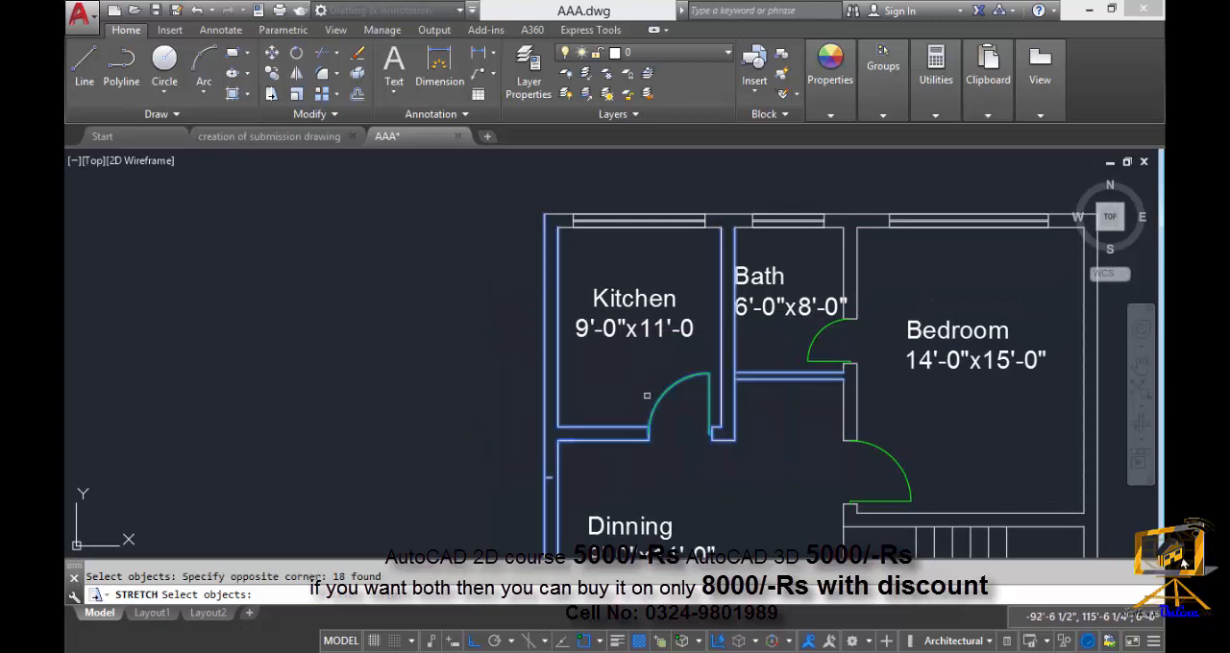
pyautogui.moveTo(781, 416); pyautogui.dragTo(740, 412, button='middle')
pyautogui.scroll(2, 745, 414)
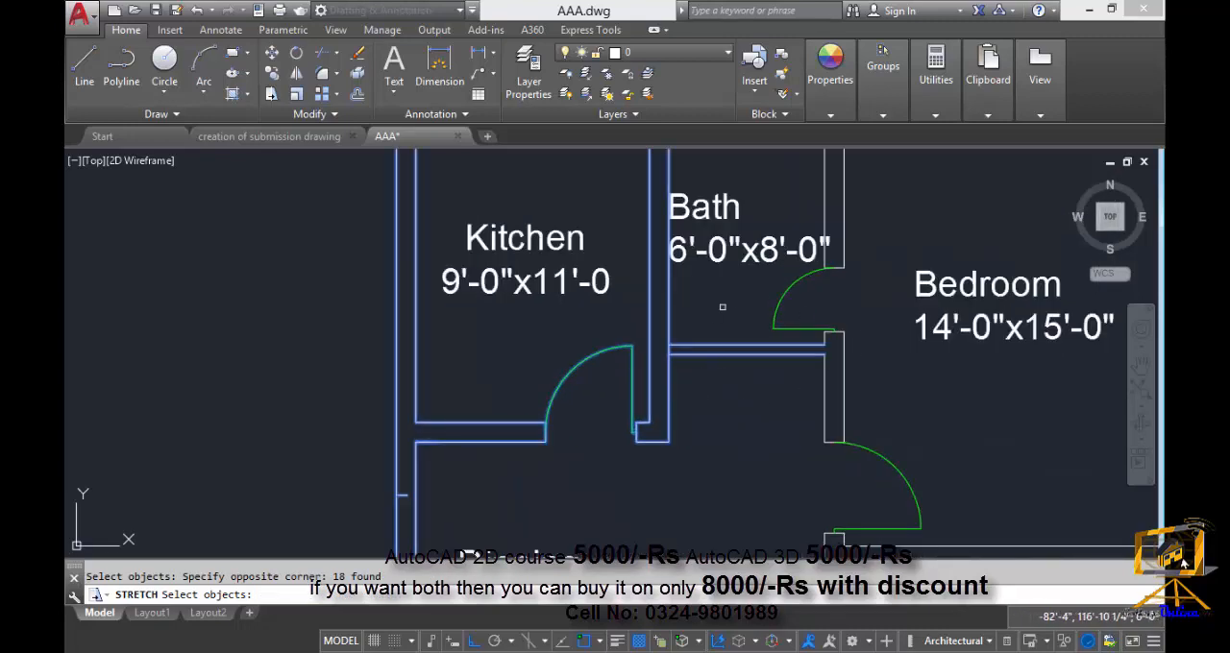
pyautogui.moveTo(776, 384); pyautogui.dragTo(807, 458, button='middle')
pyautogui.scroll(1, 809, 458)
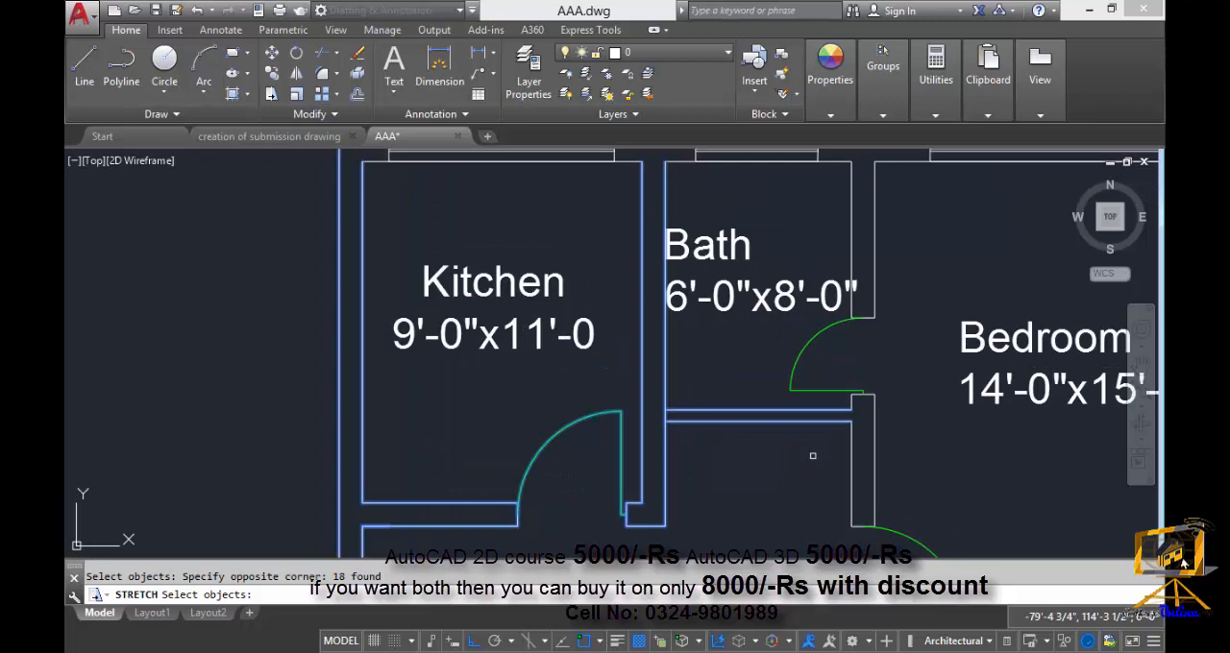
pyautogui.click(820, 457)
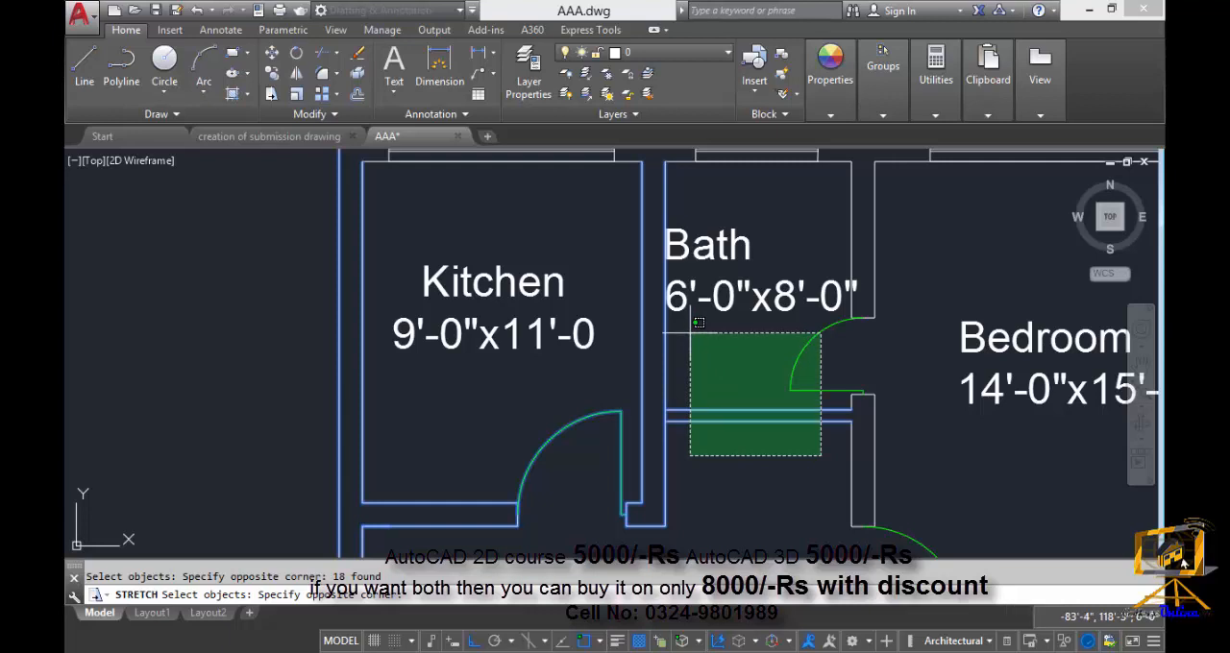
pyautogui.keyDown('shift'); pyautogui.click(699, 323); pyautogui.keyUp('shift')
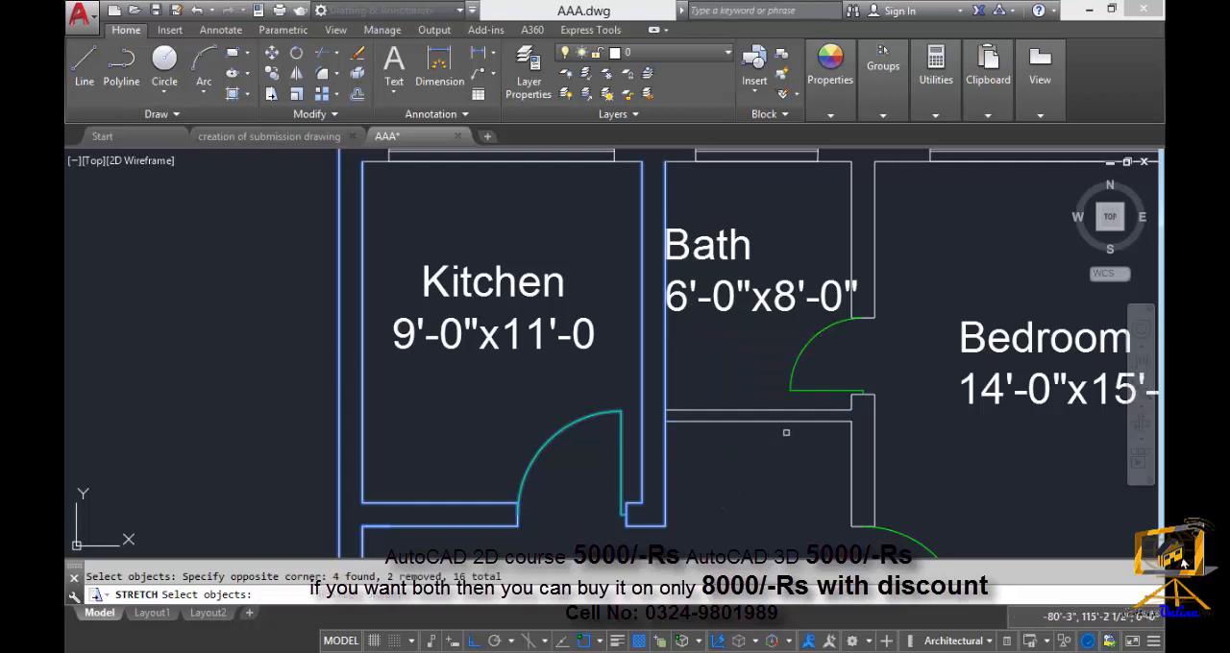
pyautogui.scroll(-2, 711, 346)
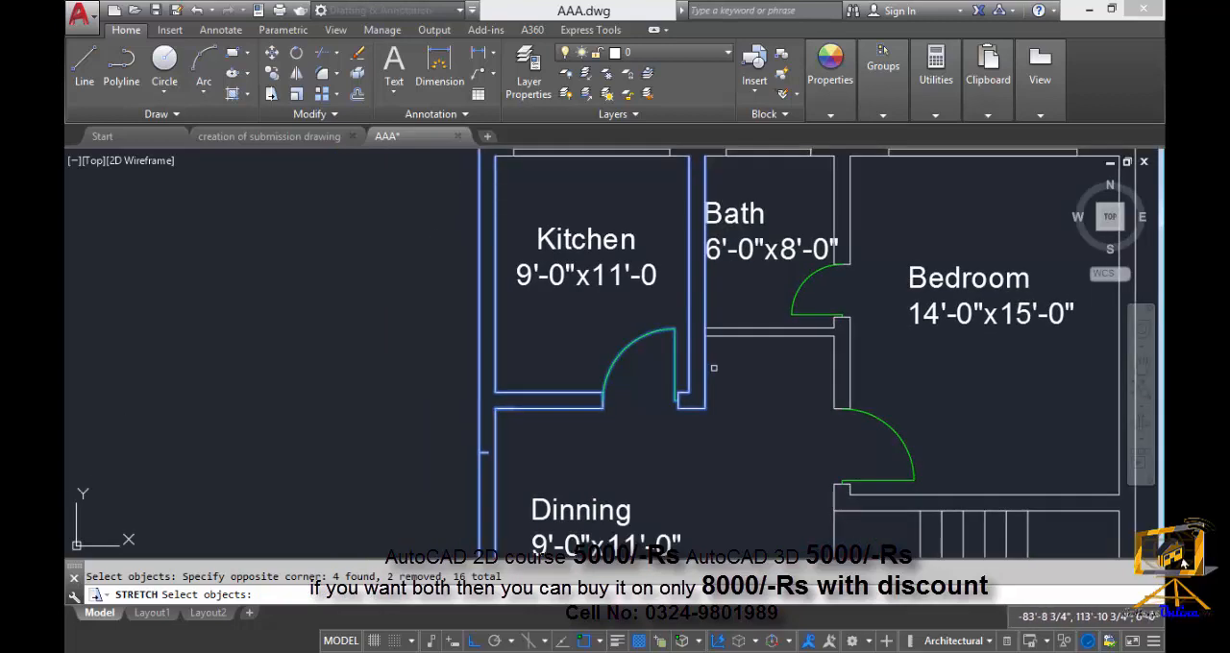
pyautogui.press('Return')
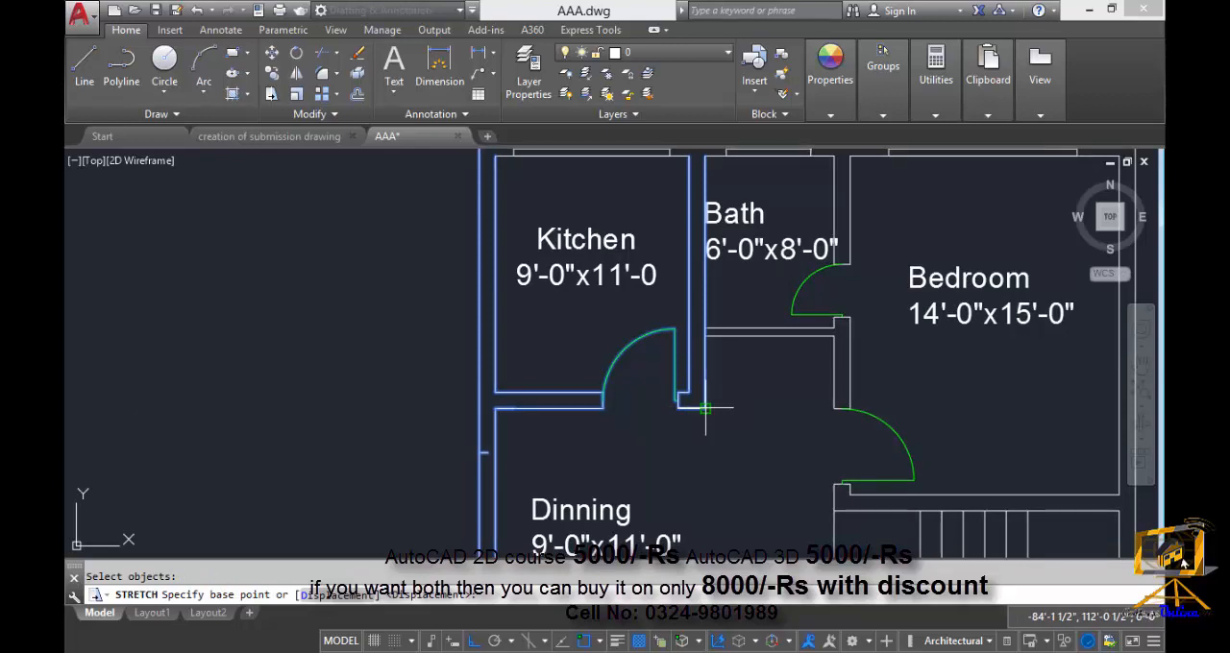
pyautogui.click(706, 408)
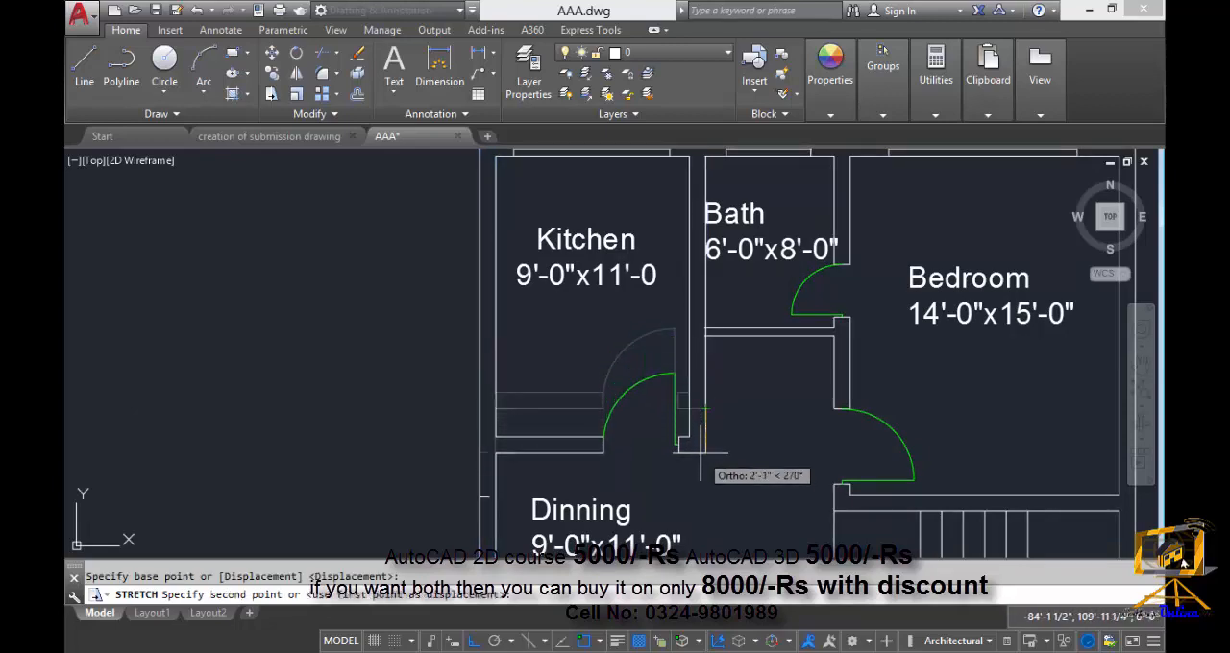
pyautogui.write("1'")
pyautogui.press('Return')
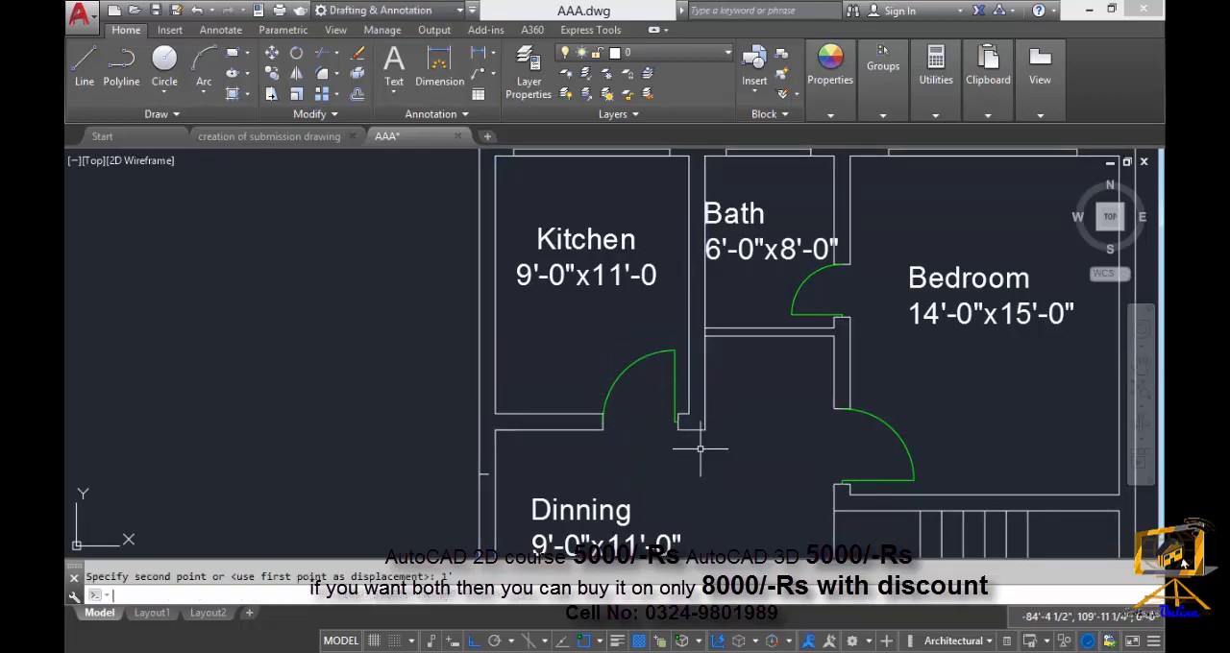
# Measure the kitchen's inside length along its right wall with a linear dimension, without placing the dimension.
pyautogui.scroll(3, 692, 439)
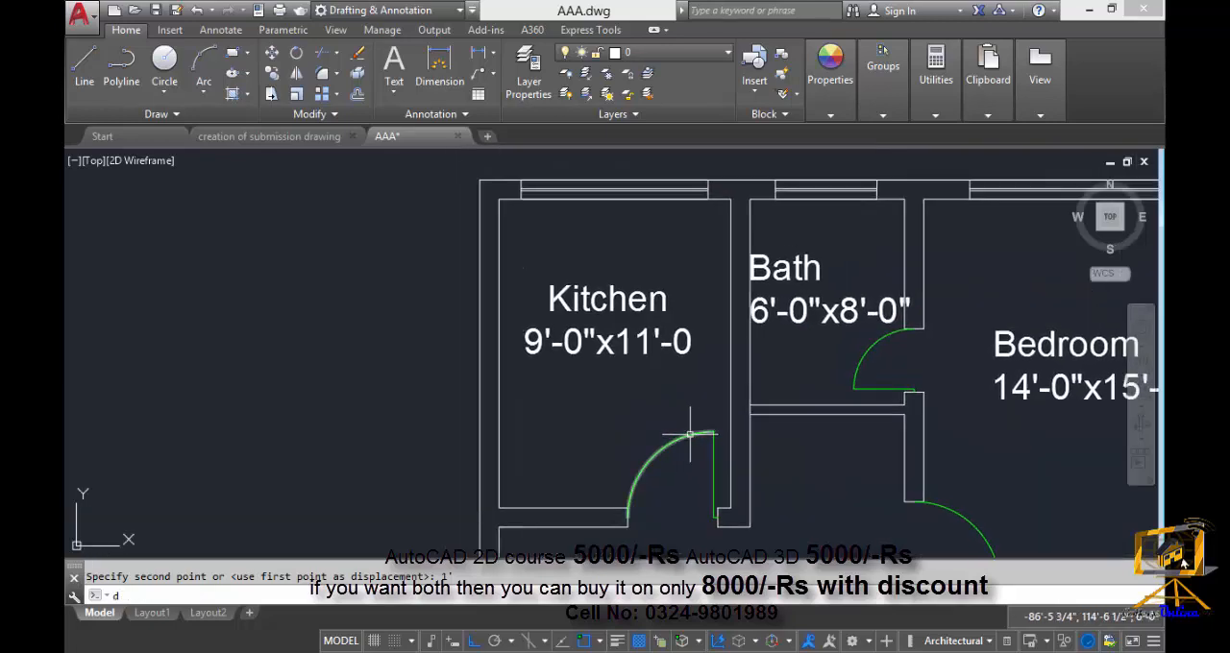
pyautogui.write('dli')
pyautogui.press('Return')
pyautogui.click(730, 508)
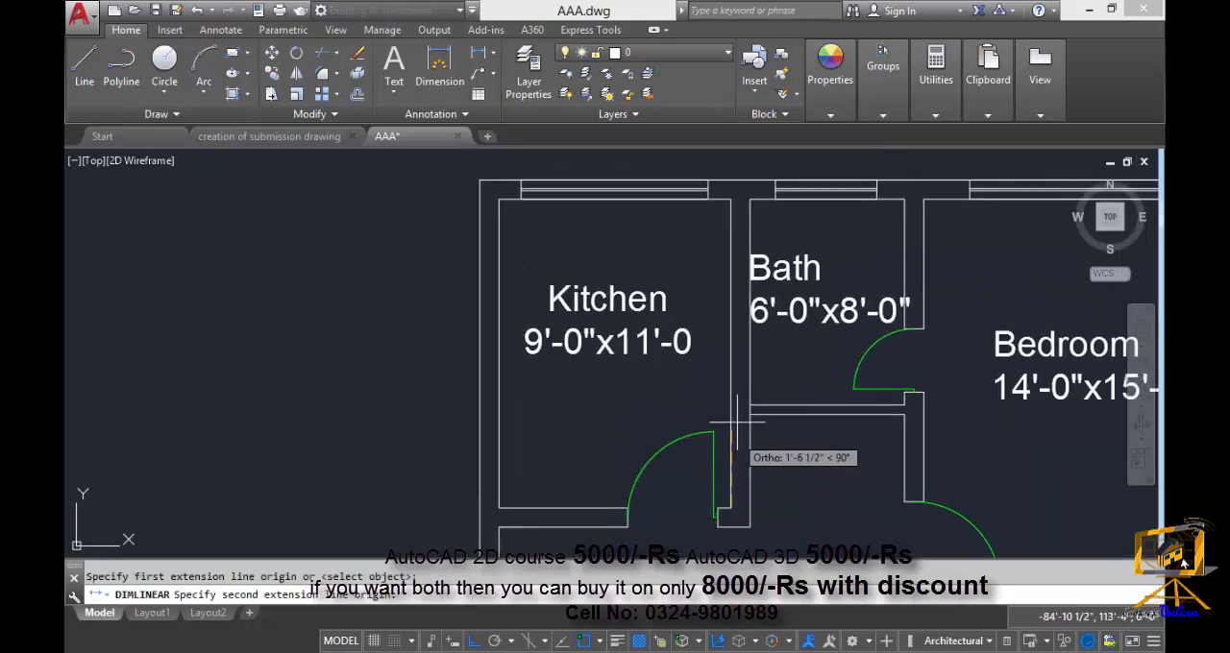
pyautogui.click(731, 199)
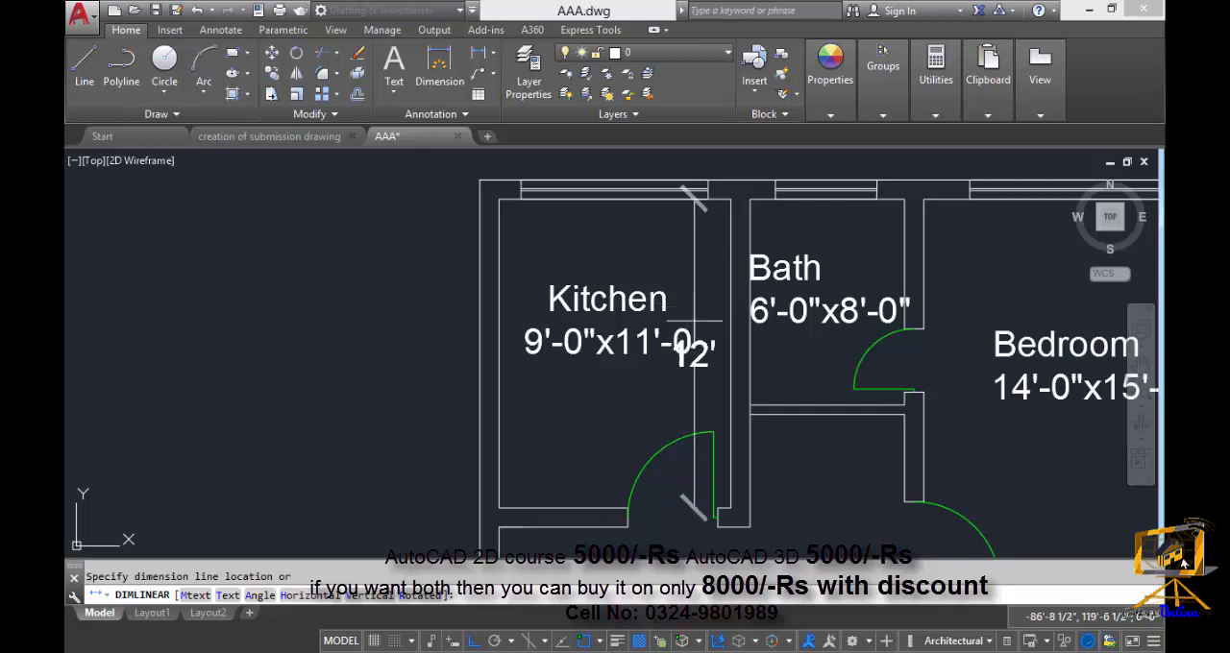
pyautogui.press('Escape')
# Examine the dining room, the 12'-0"x16'-0" bedroom below it and the wall between them.
pyautogui.scroll(-3, 528, 311)
pyautogui.moveTo(706, 370); pyautogui.dragTo(662, 299, button='middle')
pyautogui.scroll(-2, 700, 353)
pyautogui.scroll(1, 809, 478)
pyautogui.moveTo(810, 479); pyautogui.dragTo(796, 343, button='middle')
pyautogui.scroll(2, 716, 394)
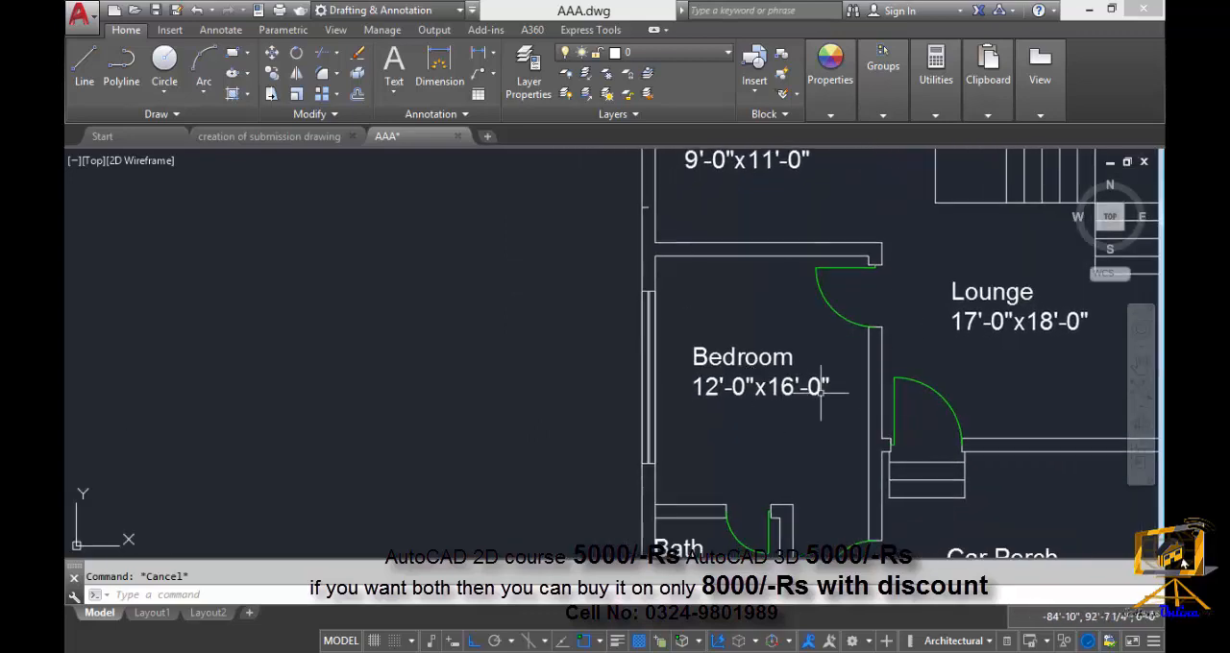
pyautogui.moveTo(717, 394); pyautogui.dragTo(823, 411, button='middle')
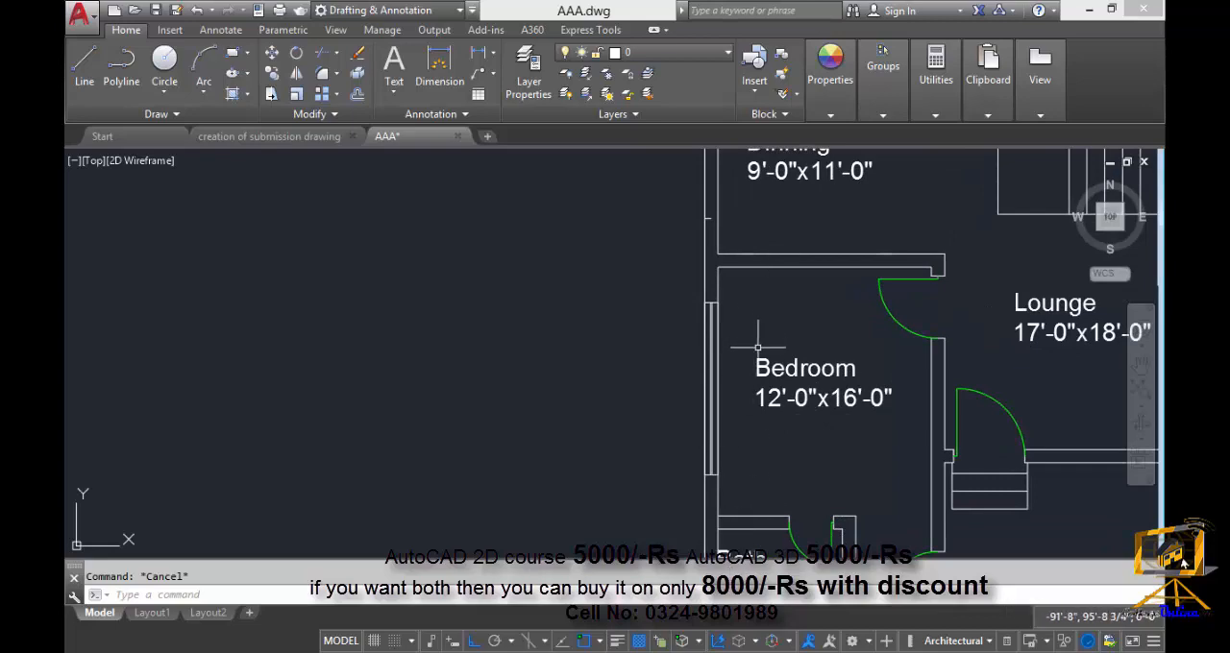
pyautogui.moveTo(804, 426)
pyautogui.mouseDown(button='middle')
pyautogui.moveTo(802, 456)
pyautogui.moveTo(775, 479)
pyautogui.moveTo(798, 432)
pyautogui.mouseUp(button='middle')
pyautogui.moveTo(681, 256); pyautogui.dragTo(704, 410, button='middle')
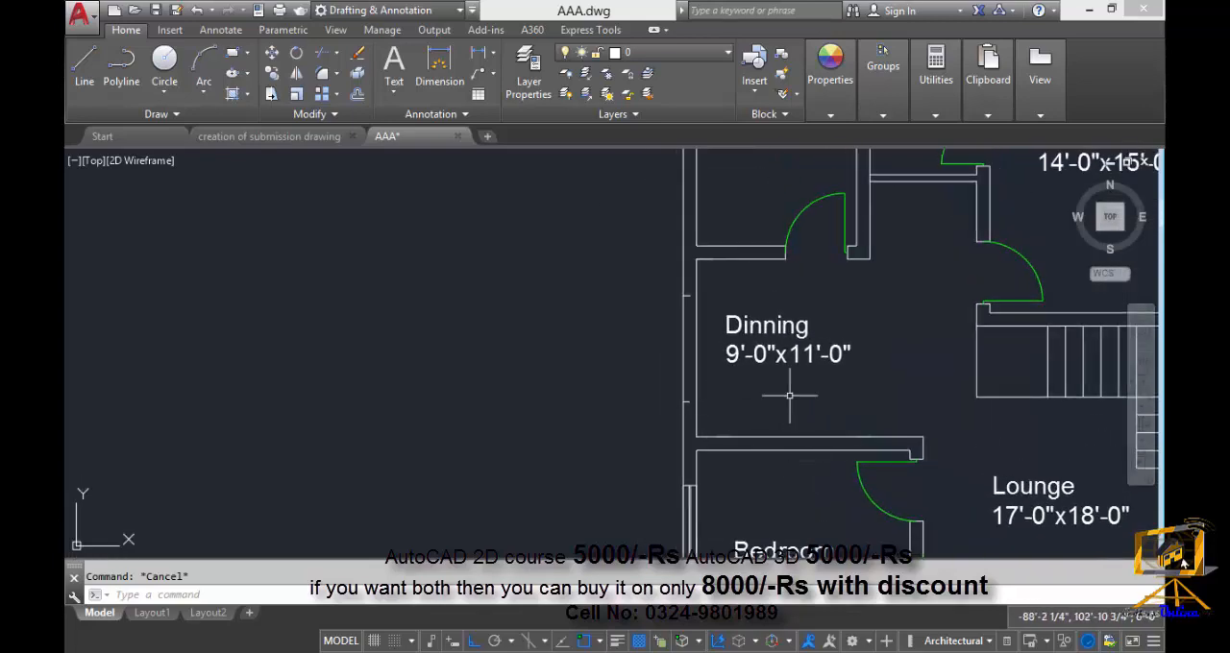
pyautogui.moveTo(828, 445); pyautogui.dragTo(809, 400, button='middle')
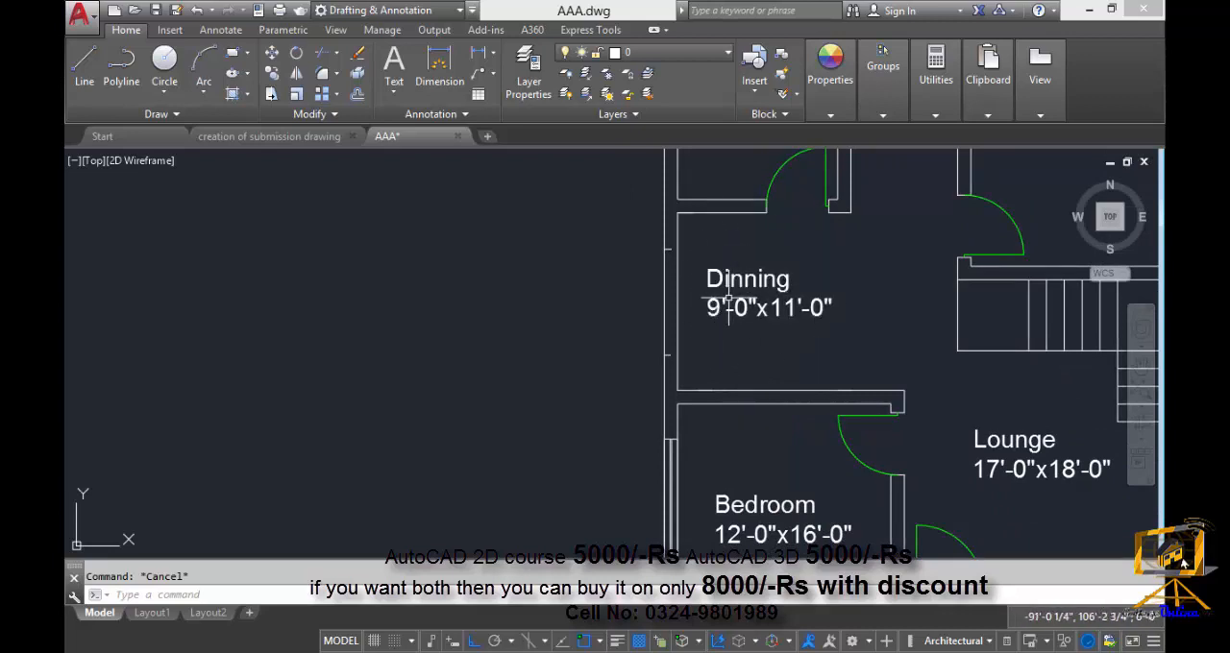
pyautogui.moveTo(822, 409); pyautogui.dragTo(803, 331, button='middle')
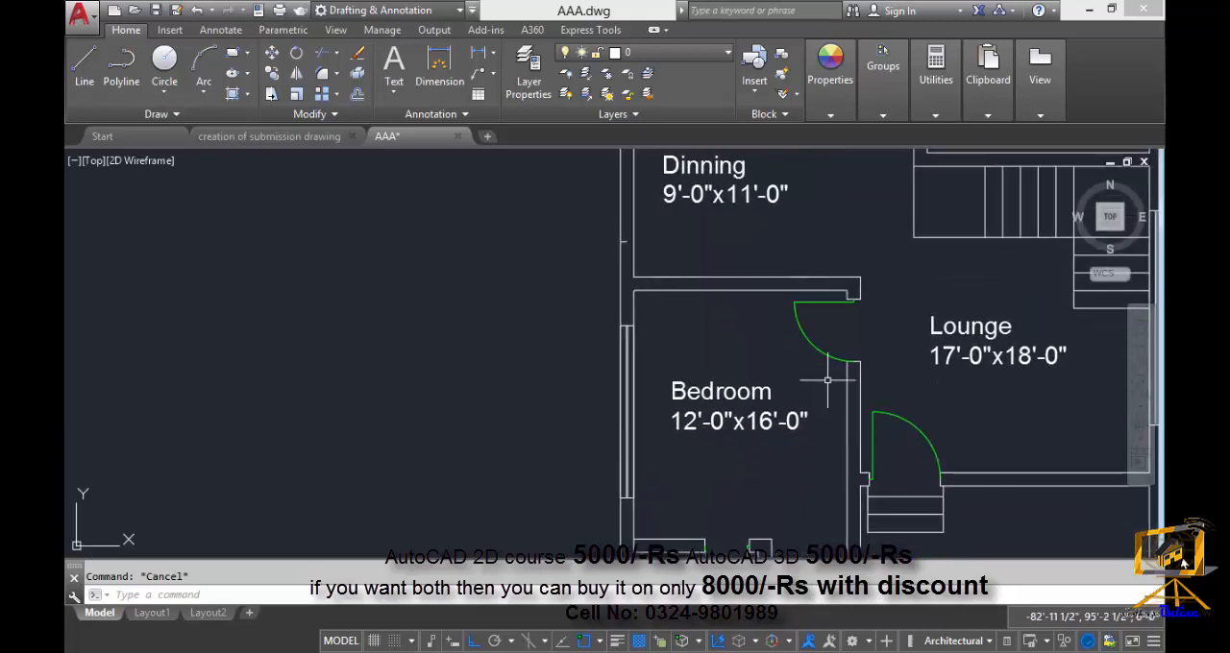
# Stretch the wall between dining room and bedroom, with the bedroom's upper door, 2' downward, using the bedroom's inner top-left corner as base point.
pyautogui.write('s')
pyautogui.press('Return')
pyautogui.click(873, 399)
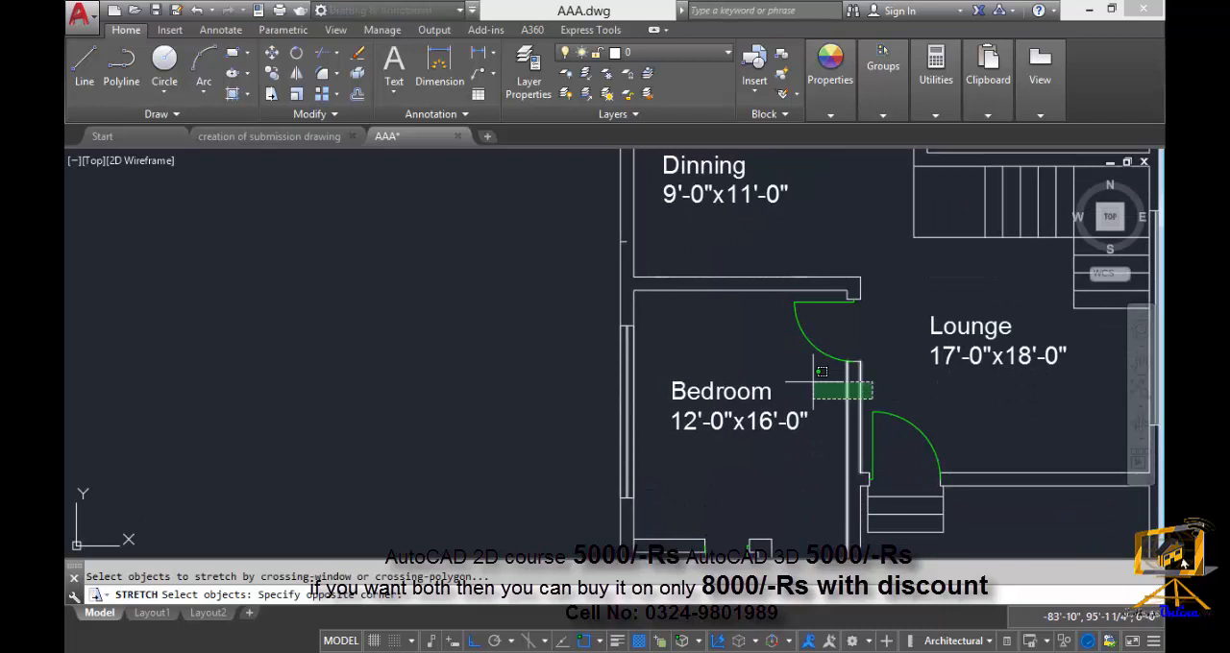
pyautogui.click(538, 247)
pyautogui.scroll(1, 705, 343)
pyautogui.press('Return')
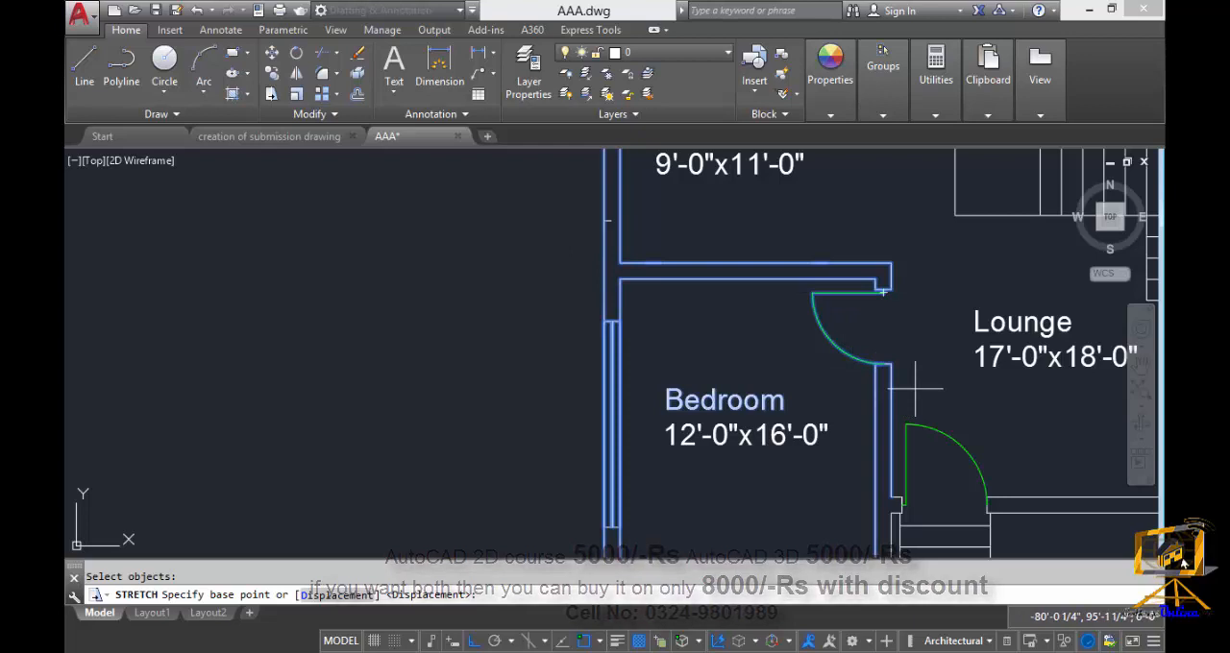
pyautogui.click(620, 279)
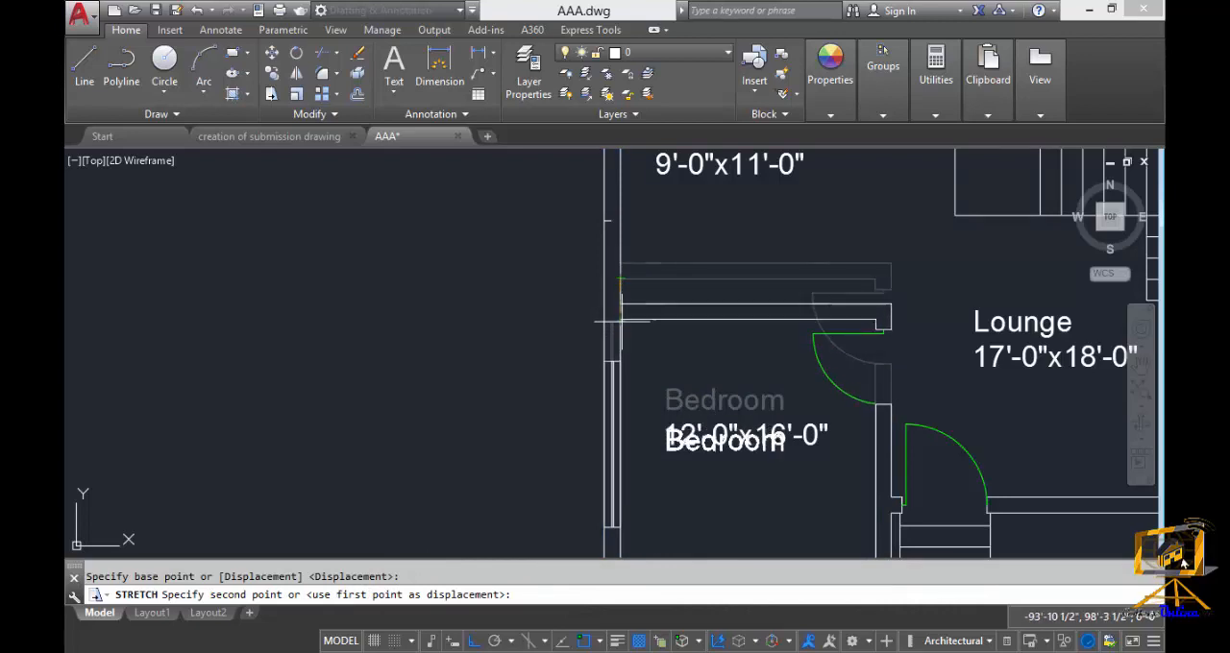
pyautogui.write('2')
pyautogui.press('Return')
# Move the 12'-0"x16'-0" size text straight up, clear of the Bedroom label it overlaps.
pyautogui.moveTo(673, 371); pyautogui.dragTo(681, 275, button='middle')
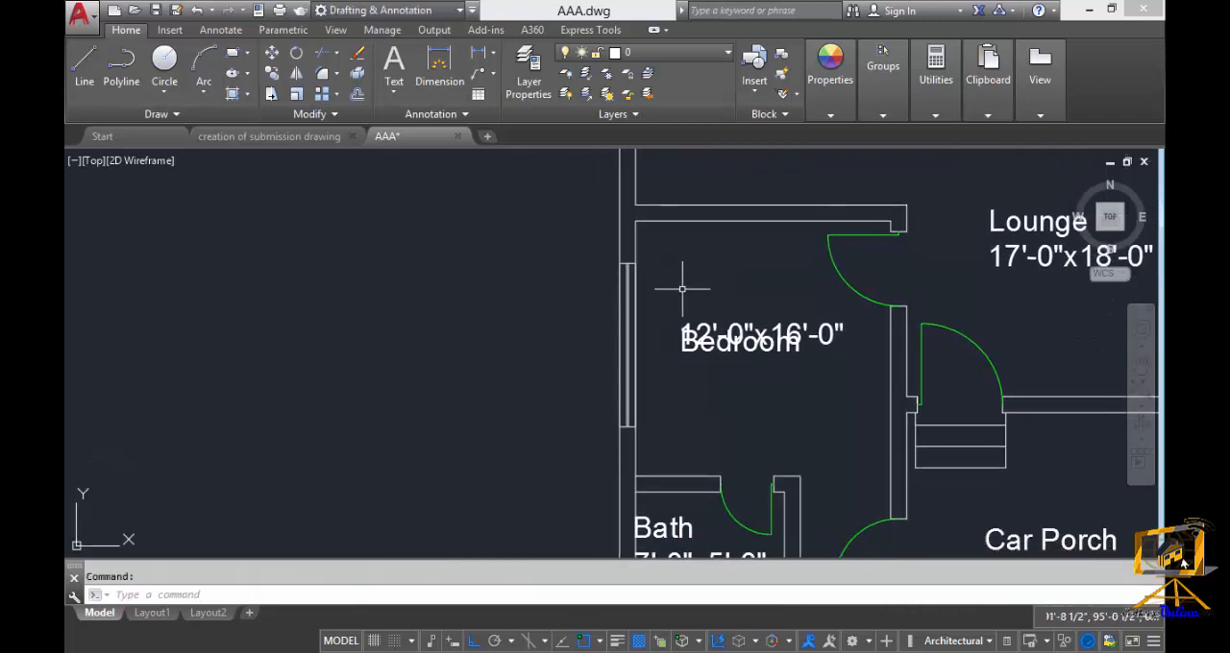
pyautogui.write('m')
pyautogui.press('Return')
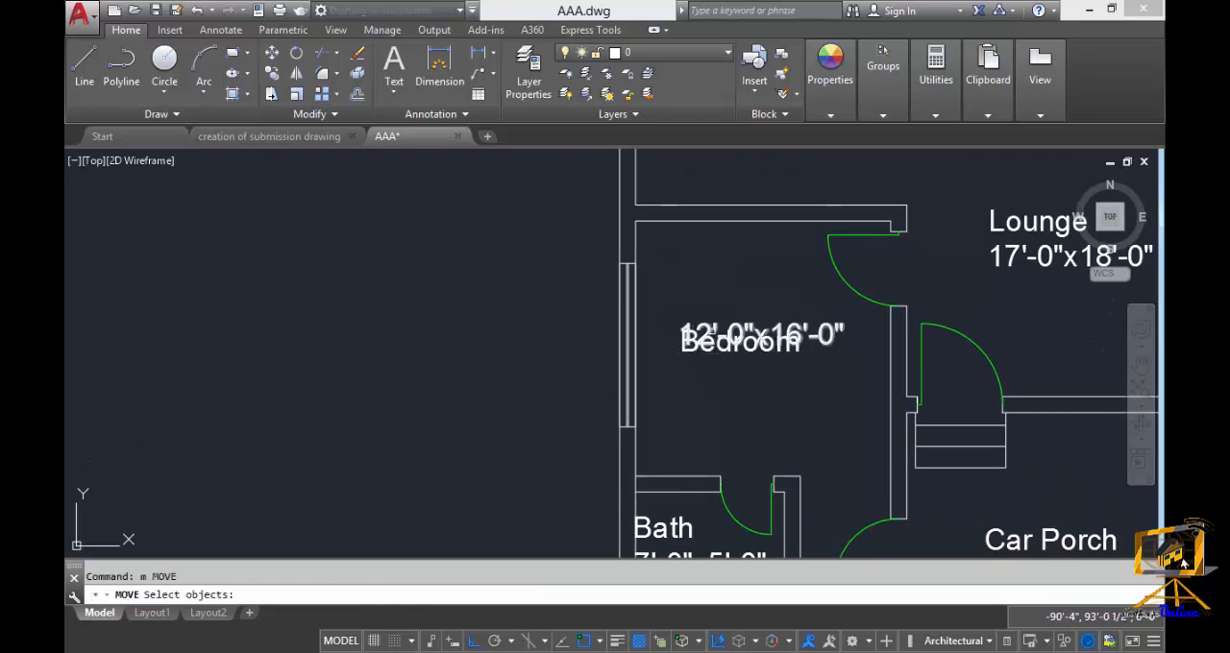
pyautogui.click(706, 336)
pyautogui.press('Return')
pyautogui.click(729, 322)
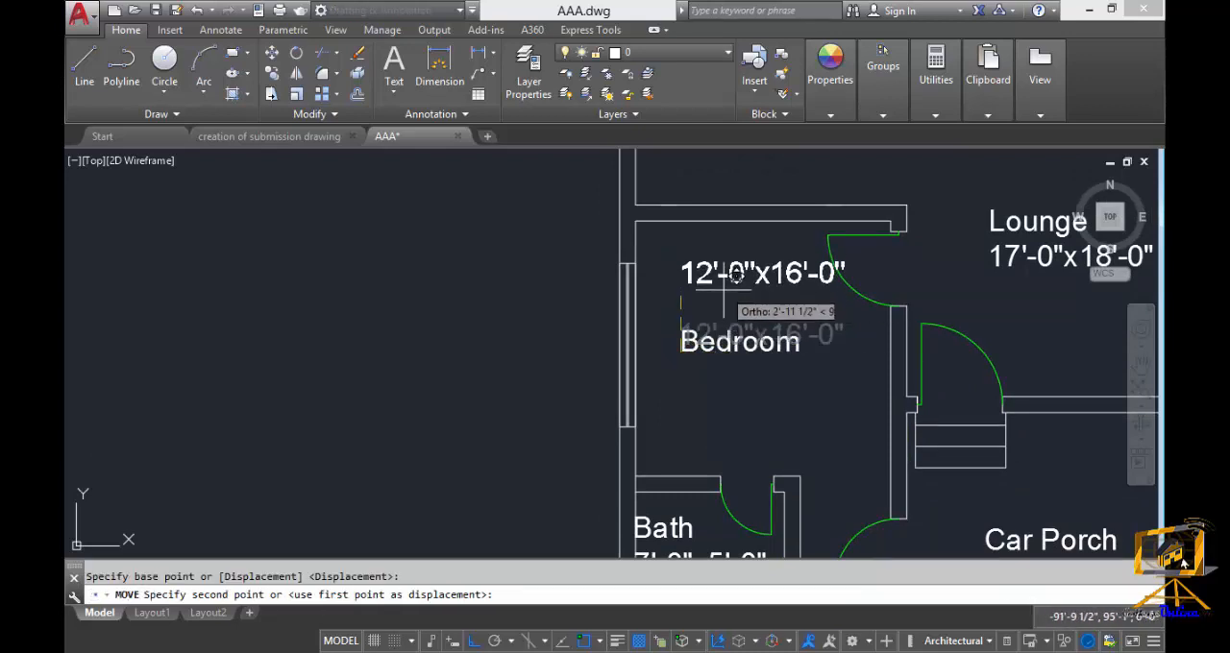
pyautogui.click(731, 270)
# Move the Bedroom label straight down, farther below the 12'-0"x16'-0" size text.
pyautogui.scroll(1, 725, 354)
pyautogui.write('m')
pyautogui.press('Return')
pyautogui.click(724, 355)
pyautogui.press('Return')
pyautogui.click(726, 356)
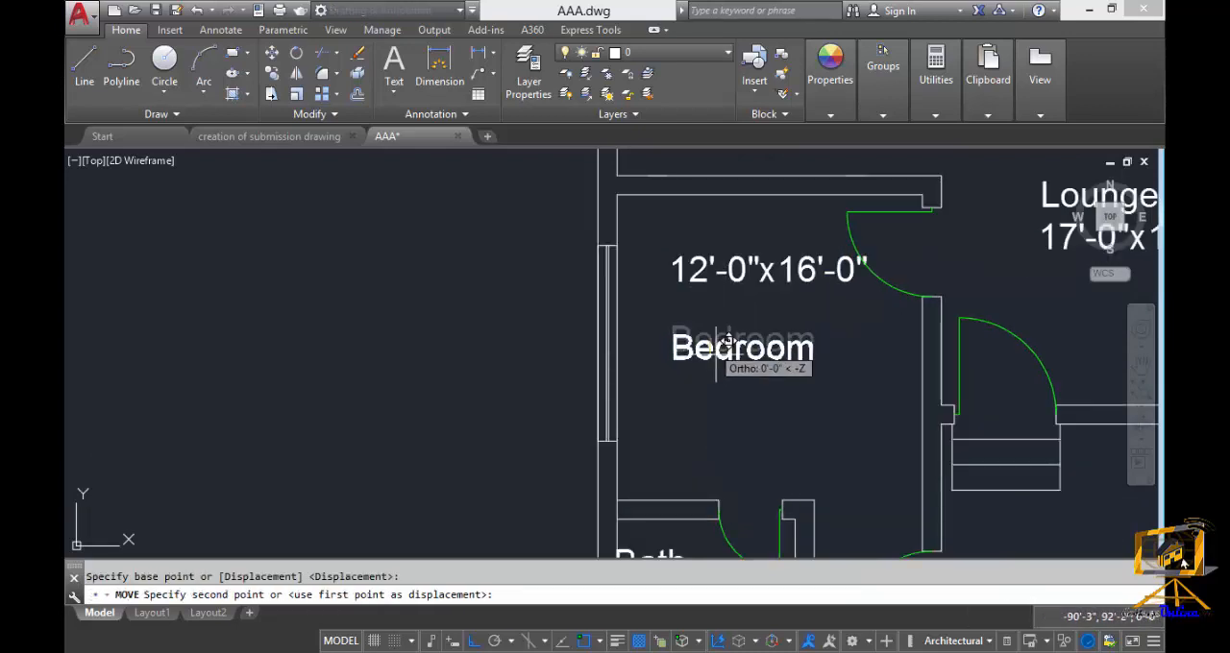
pyautogui.click(727, 404)
pyautogui.press('Escape')
# Add a vertical linear dimension between the bedroom's upper wall and the bath wall, placed just inside the outer window wall.
pyautogui.write('d')
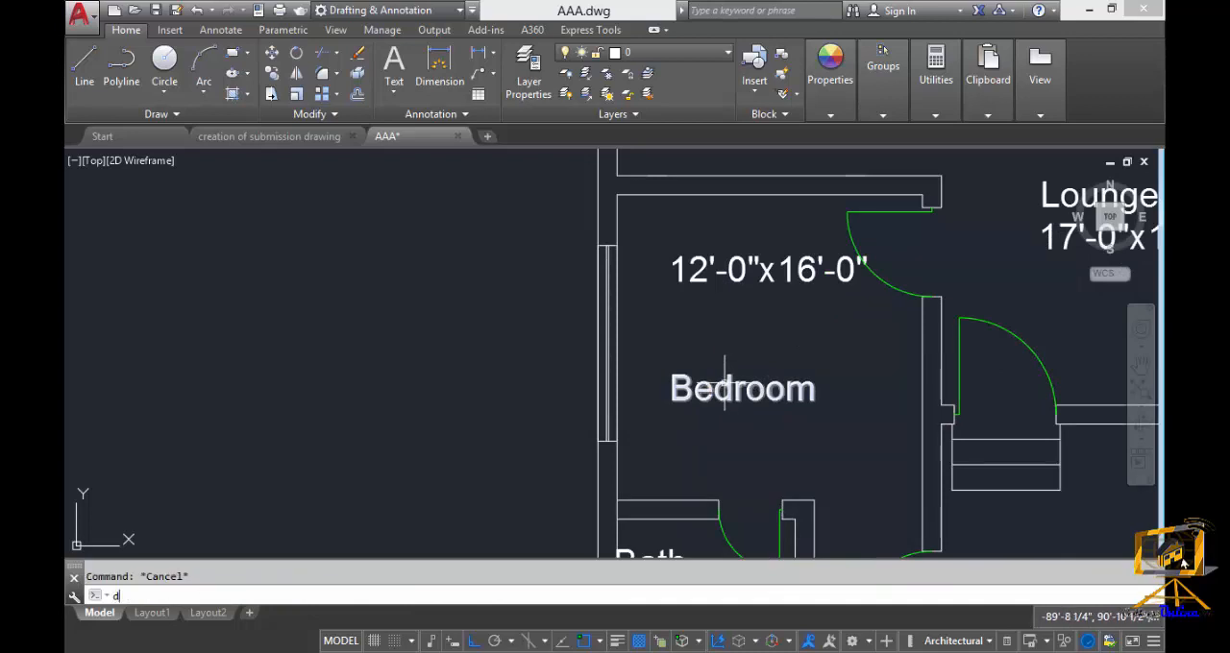
pyautogui.write('li')
pyautogui.press('Return')
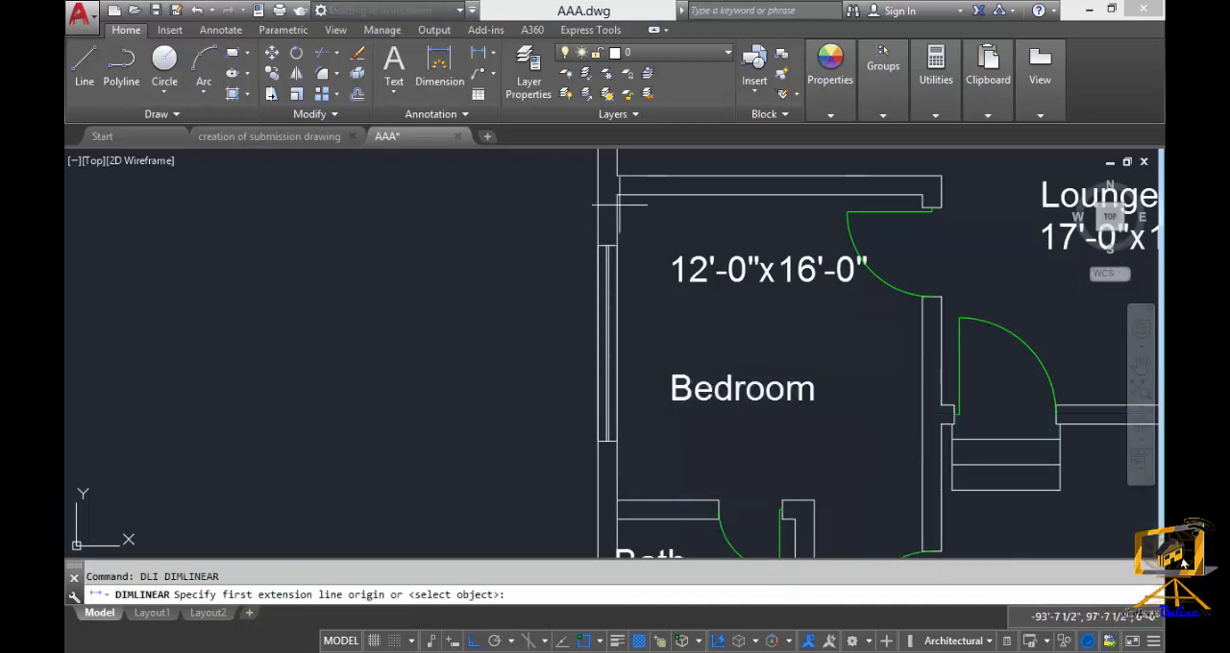
pyautogui.click(617, 194)
pyautogui.click(617, 500)
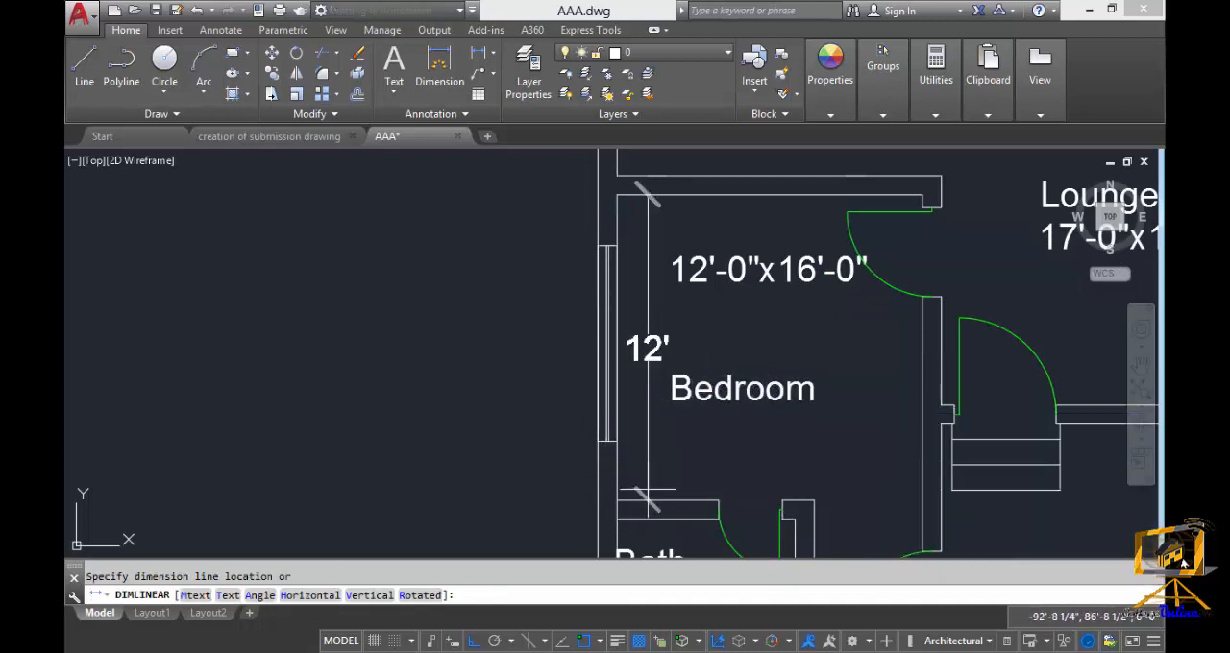
pyautogui.click(648, 491)
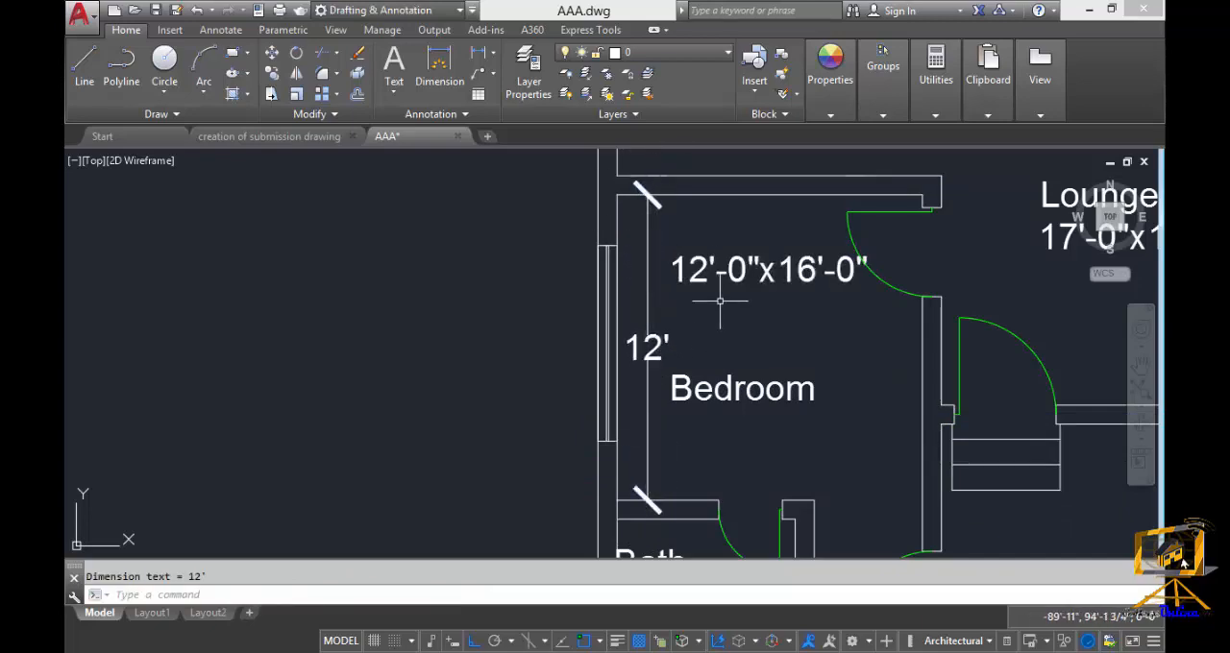
# Add a horizontal linear dimension across the bedroom between its inner side walls, placed between the size text and the Bedroom label.
pyautogui.moveTo(702, 382); pyautogui.dragTo(695, 523, button='middle')
pyautogui.scroll(-2, 638, 325)
pyautogui.moveTo(646, 331); pyautogui.dragTo(619, 428, button='middle')
pyautogui.moveTo(629, 374); pyautogui.dragTo(645, 393, button='middle')
pyautogui.scroll(2, 639, 420)
pyautogui.press('Return')
pyautogui.moveTo(656, 546); pyautogui.dragTo(670, 420, button='middle')
pyautogui.scroll(2, 619, 343)
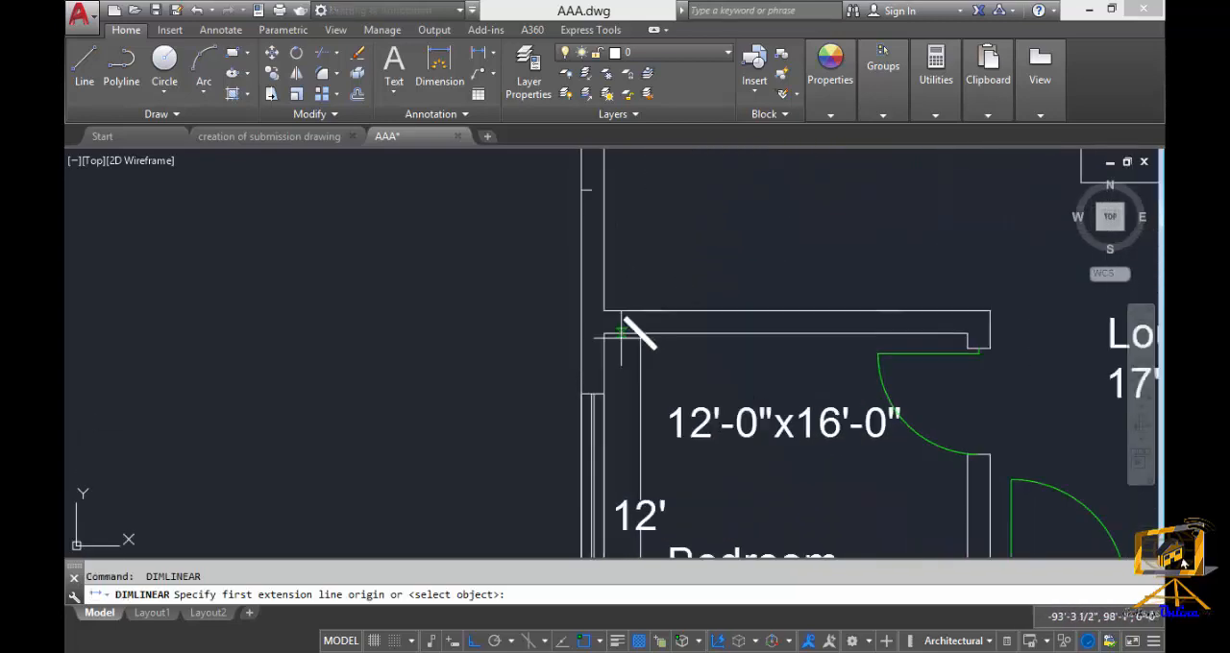
pyautogui.click(603, 333)
pyautogui.click(967, 334)
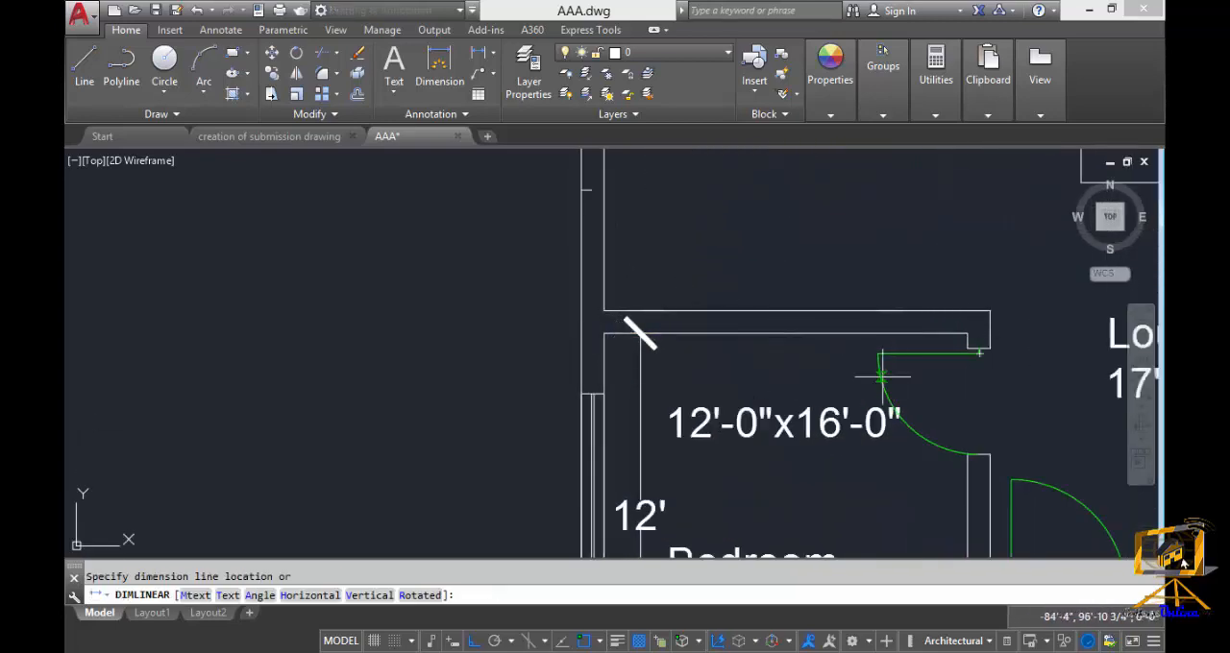
pyautogui.moveTo(832, 472); pyautogui.dragTo(832, 381, button='middle')
pyautogui.click(730, 400)
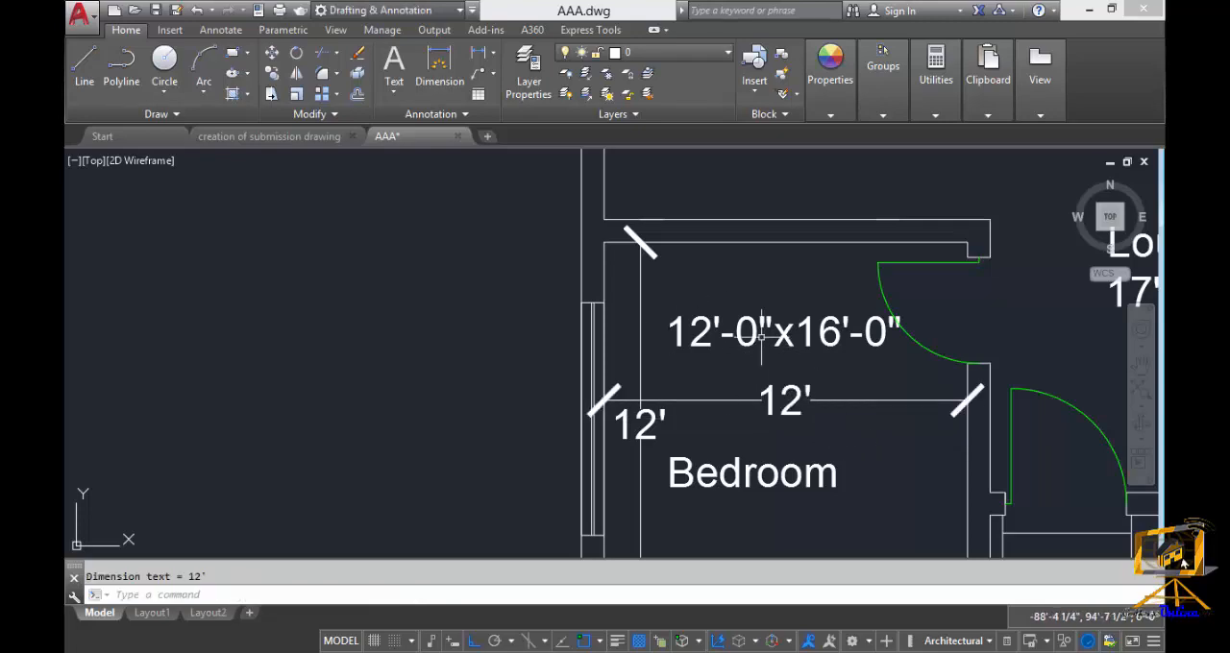
# Stretch the lower outer wall of the bath and bedroom, including both windows, 1' downward, using the bath's inner bottom-left corner as base point.
pyautogui.scroll(-2, 779, 409)
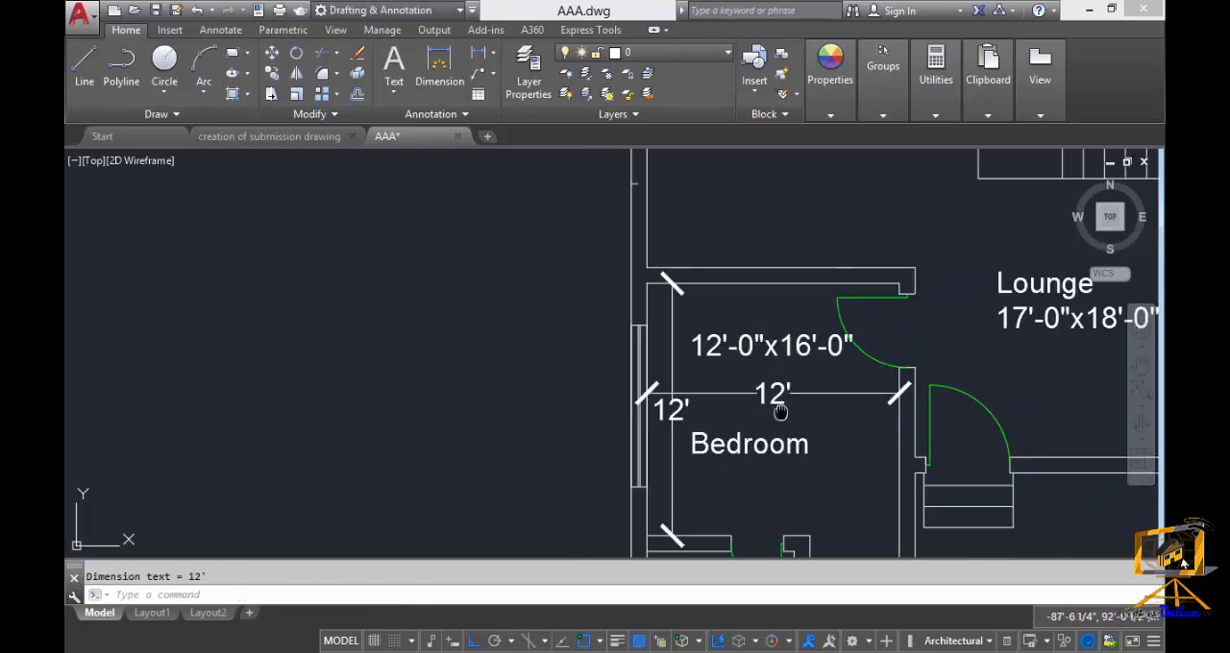
pyautogui.moveTo(780, 411); pyautogui.dragTo(744, 328, button='middle')
pyautogui.scroll(-3, 759, 375)
pyautogui.scroll(4, 751, 394)
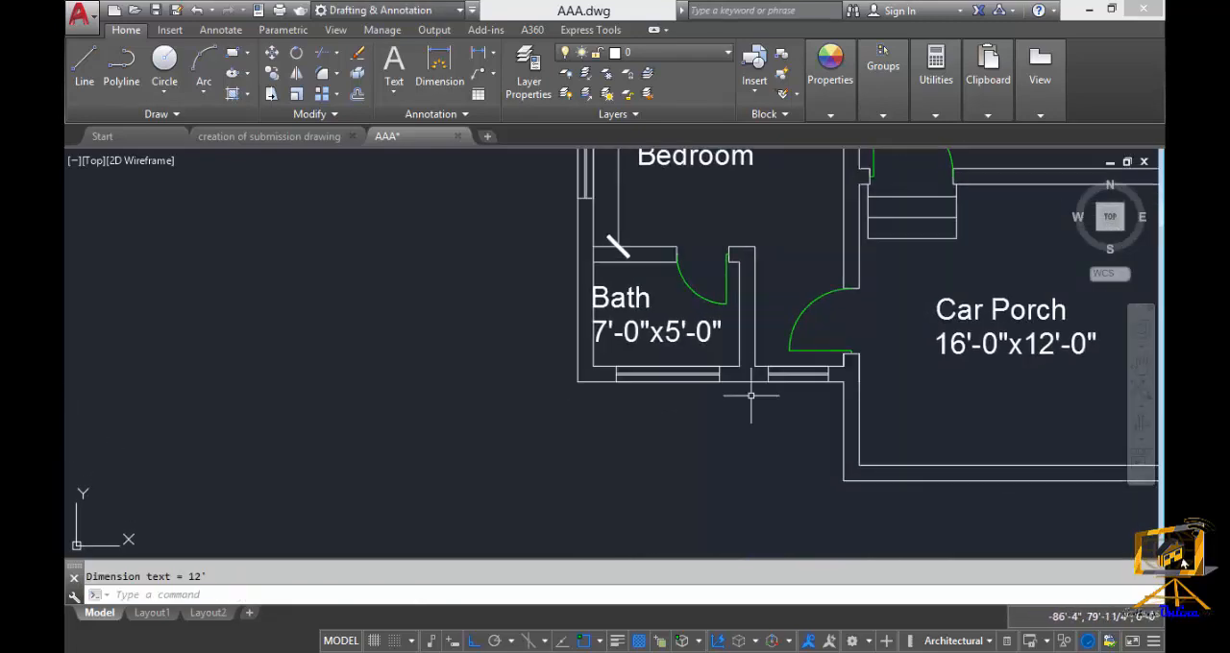
pyautogui.press('Escape')
pyautogui.scroll(3, 740, 389)
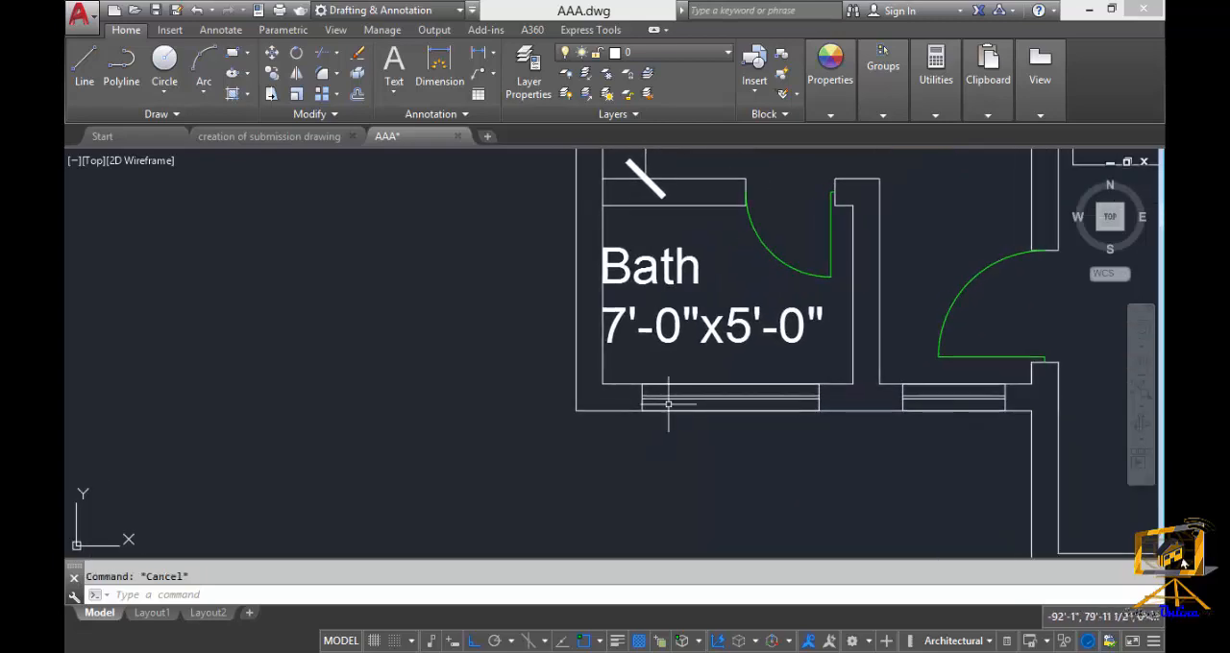
pyautogui.moveTo(806, 319); pyautogui.dragTo(696, 288, button='middle')
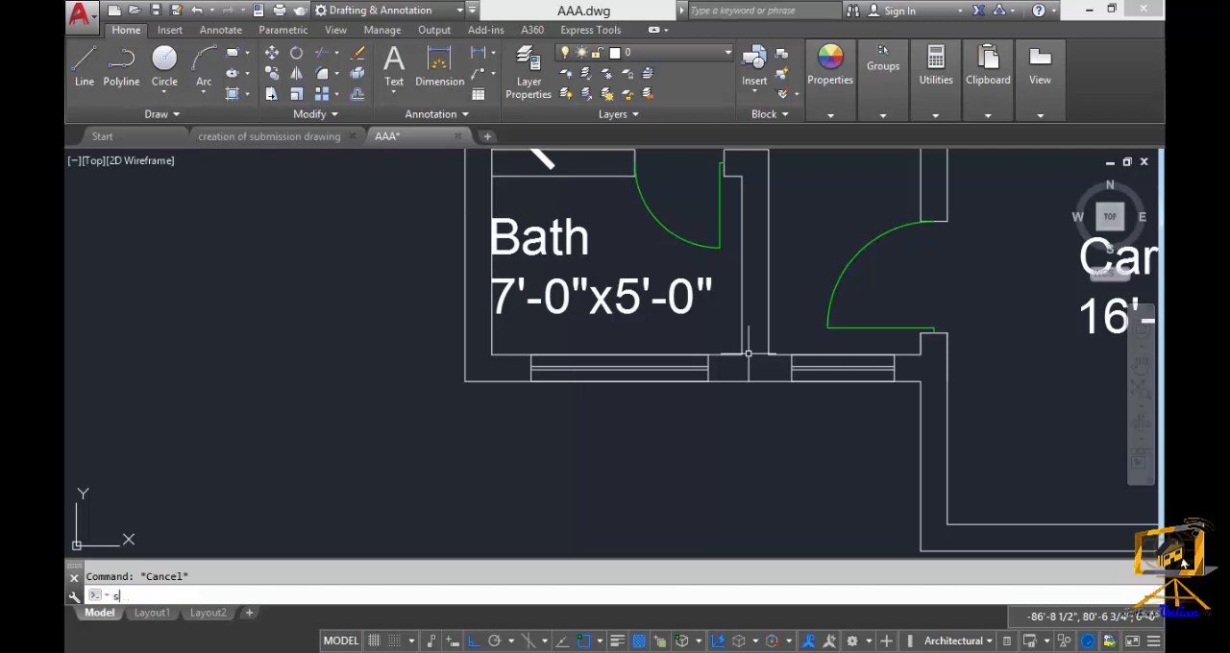
pyautogui.write('s')
pyautogui.press('Return')
pyautogui.click(1000, 437)
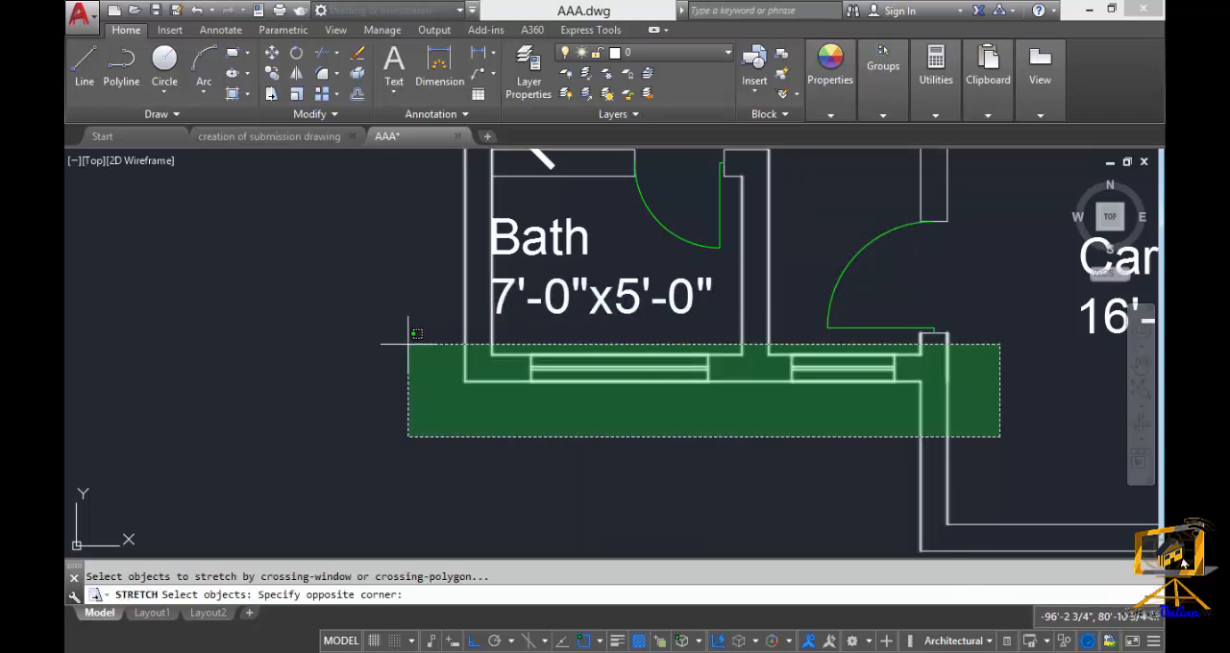
pyautogui.click(408, 343)
pyautogui.moveTo(802, 467); pyautogui.dragTo(859, 445, button='middle')
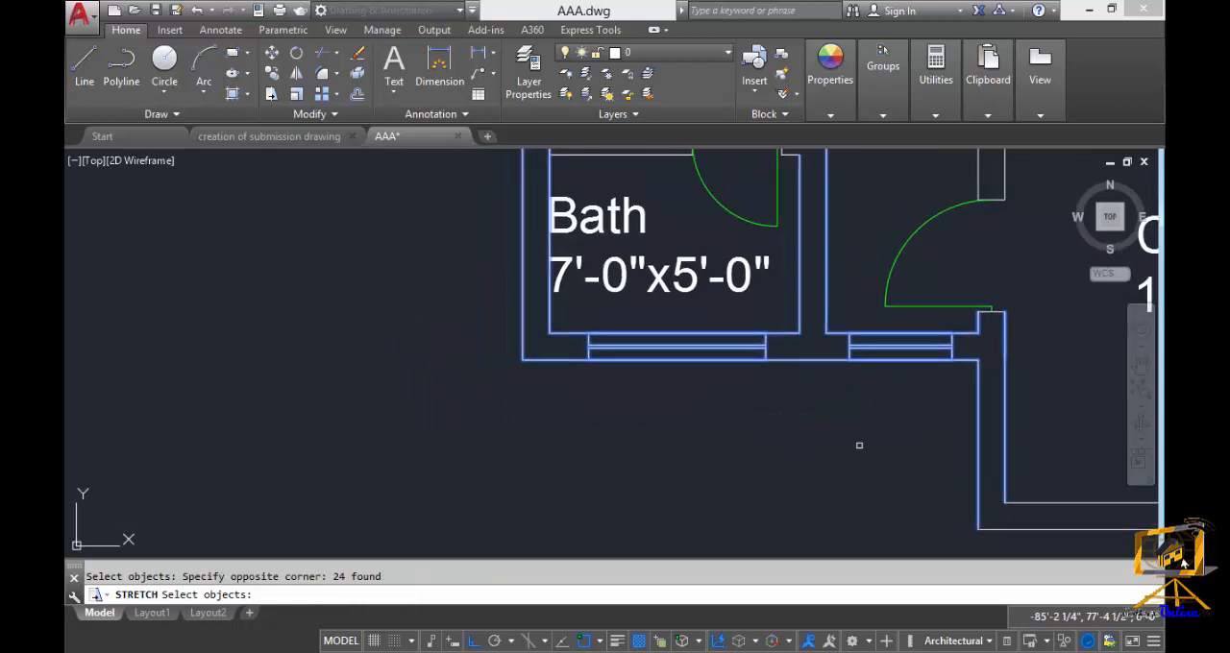
pyautogui.scroll(-2, 856, 445)
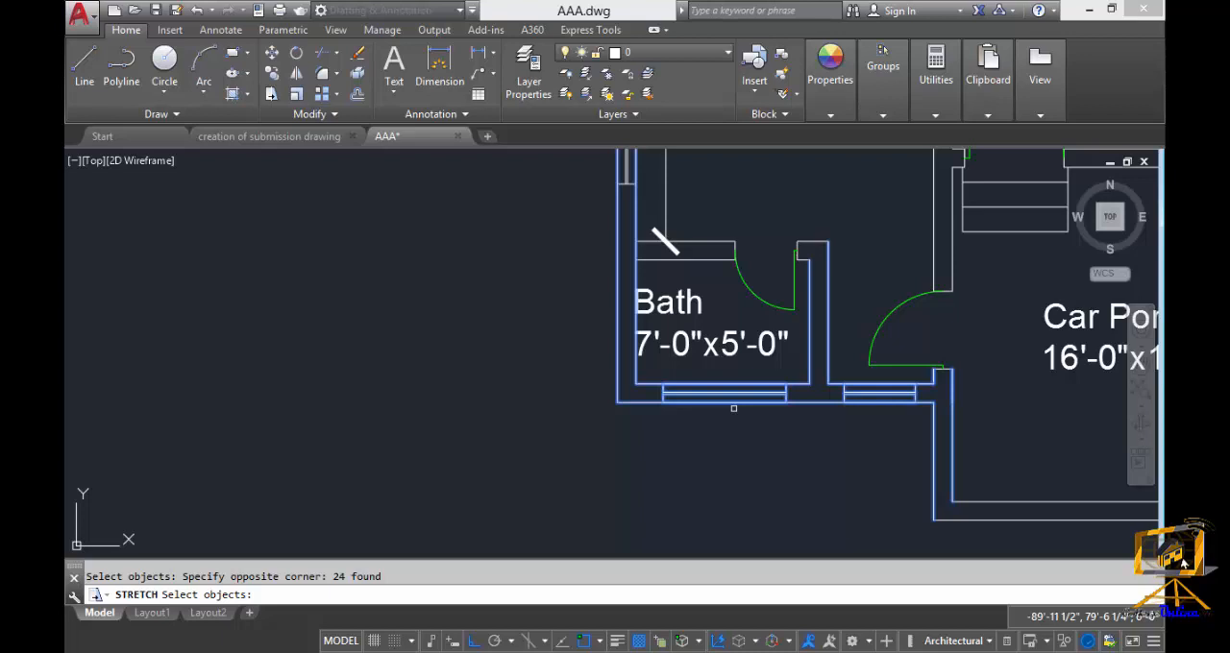
pyautogui.scroll(-1, 733, 408)
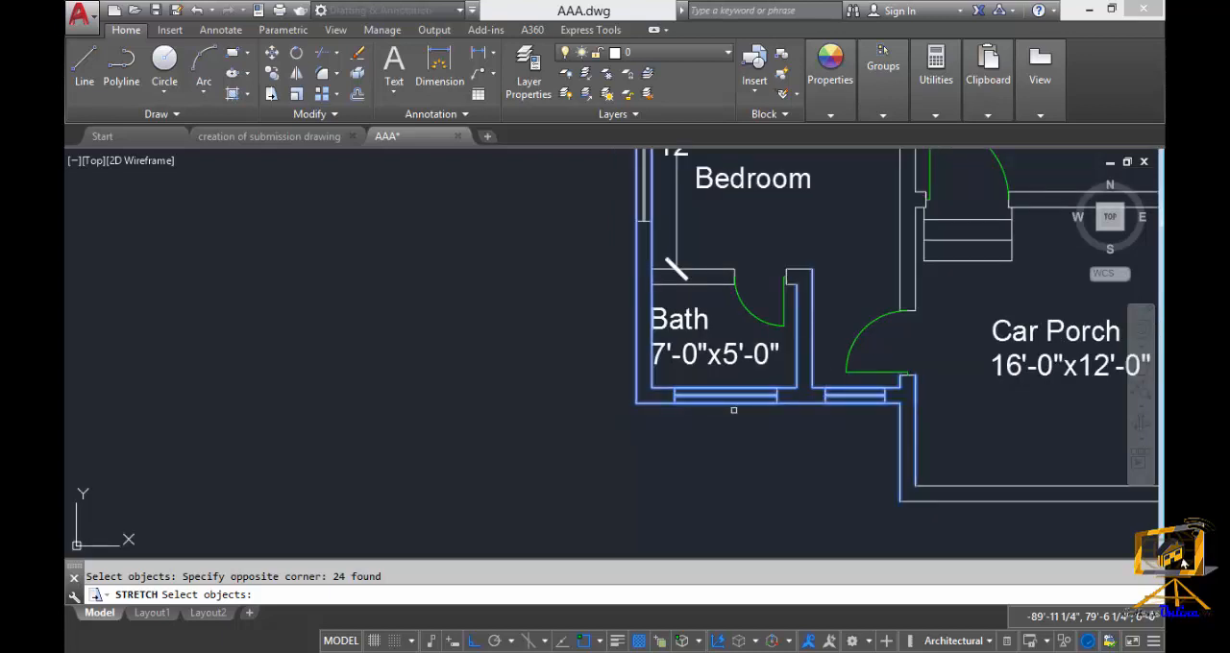
pyautogui.moveTo(737, 415); pyautogui.dragTo(741, 405, button='middle')
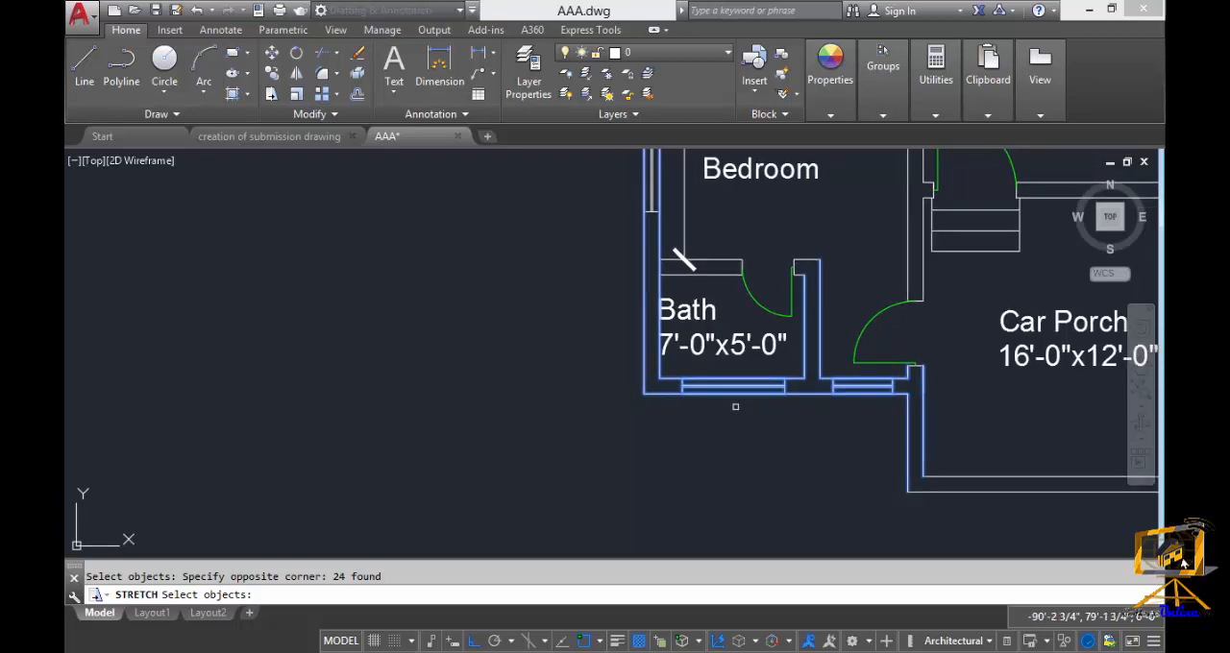
pyautogui.press('Return')
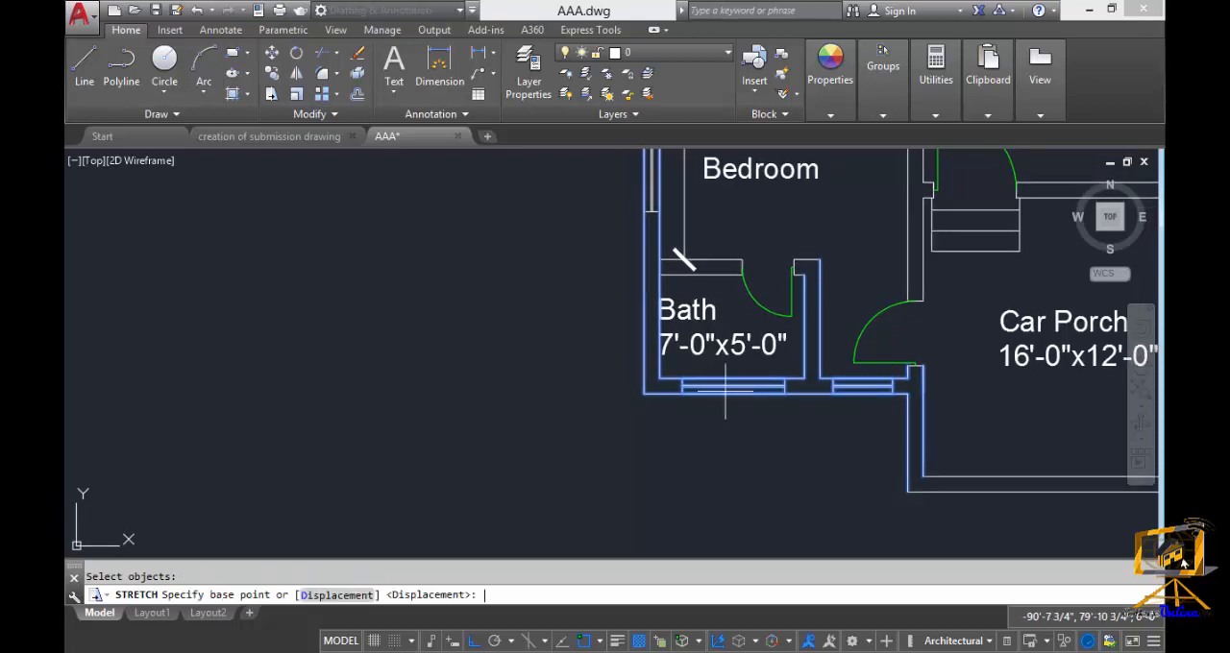
pyautogui.click(660, 378)
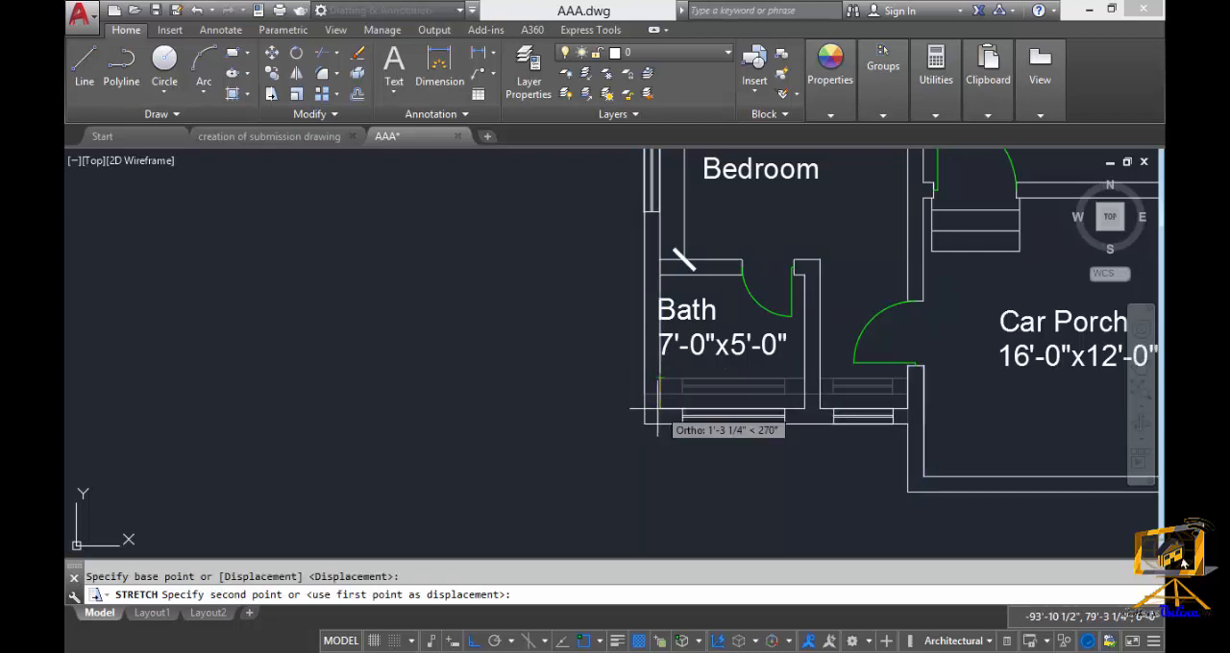
pyautogui.moveTo(655, 442); pyautogui.dragTo(665, 384, button='middle')
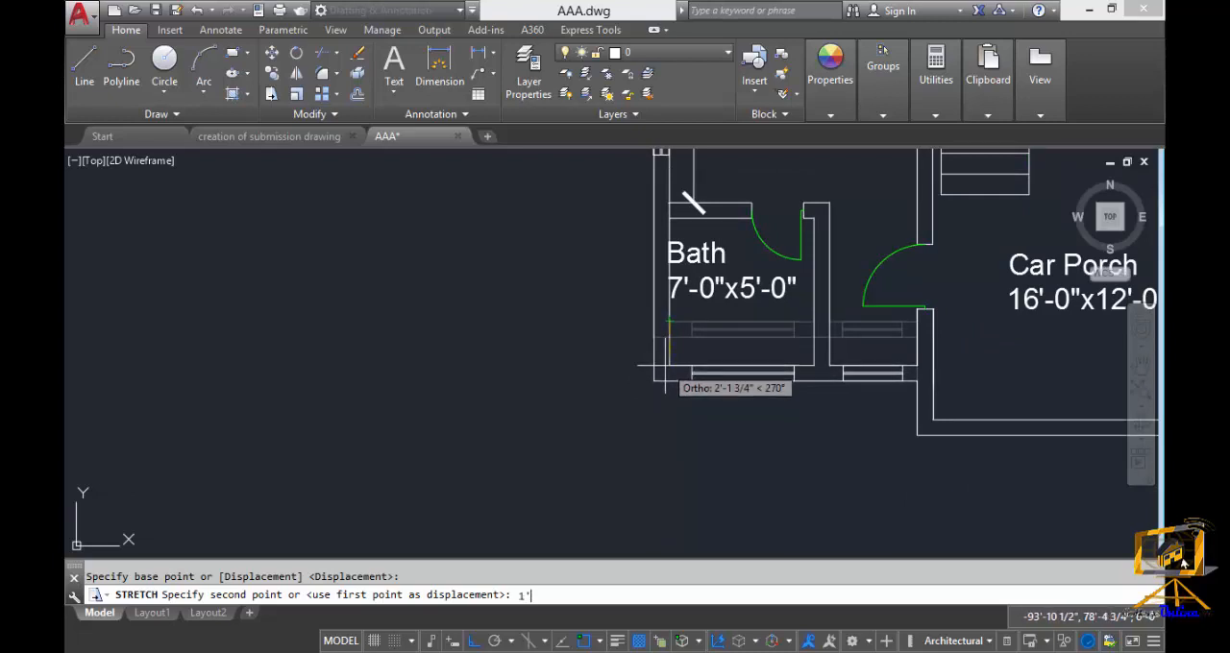
pyautogui.press('Return')
# Add a vertical linear dimension between the bath's inner upper and lower walls, placed through the middle of the room.
pyautogui.moveTo(672, 376); pyautogui.dragTo(667, 414, button='middle')
pyautogui.scroll(2, 712, 325)
pyautogui.doubleClick(713, 327)
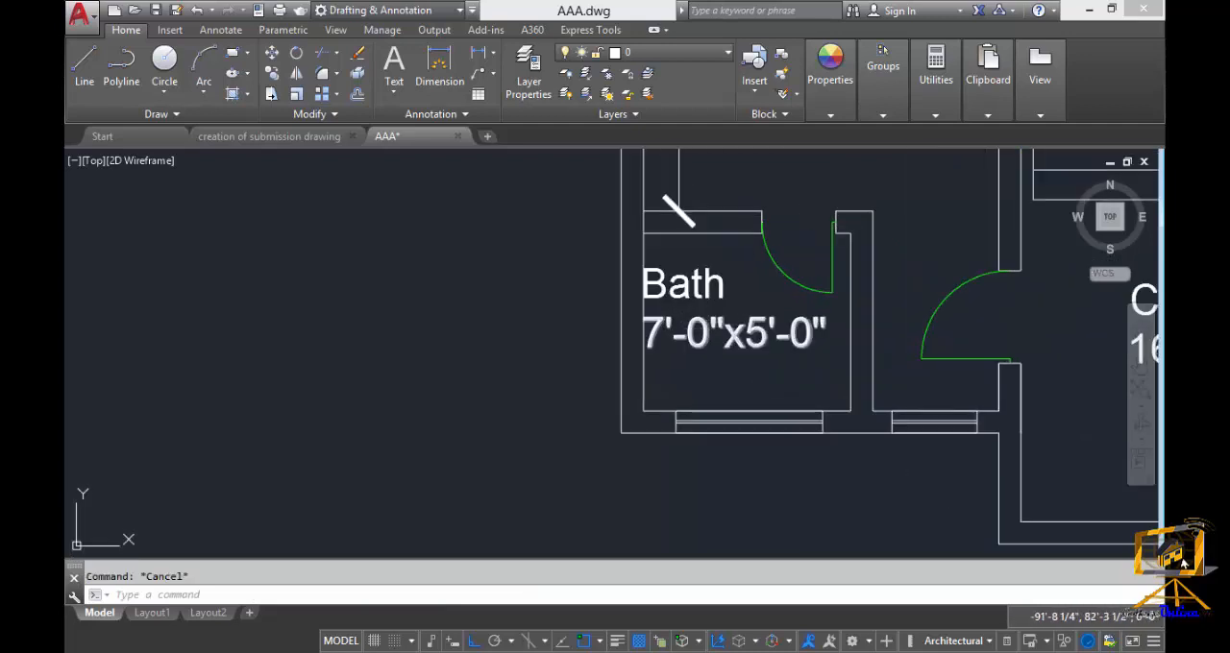
pyautogui.write('dli')
pyautogui.press('Return')
pyautogui.click(850, 252)
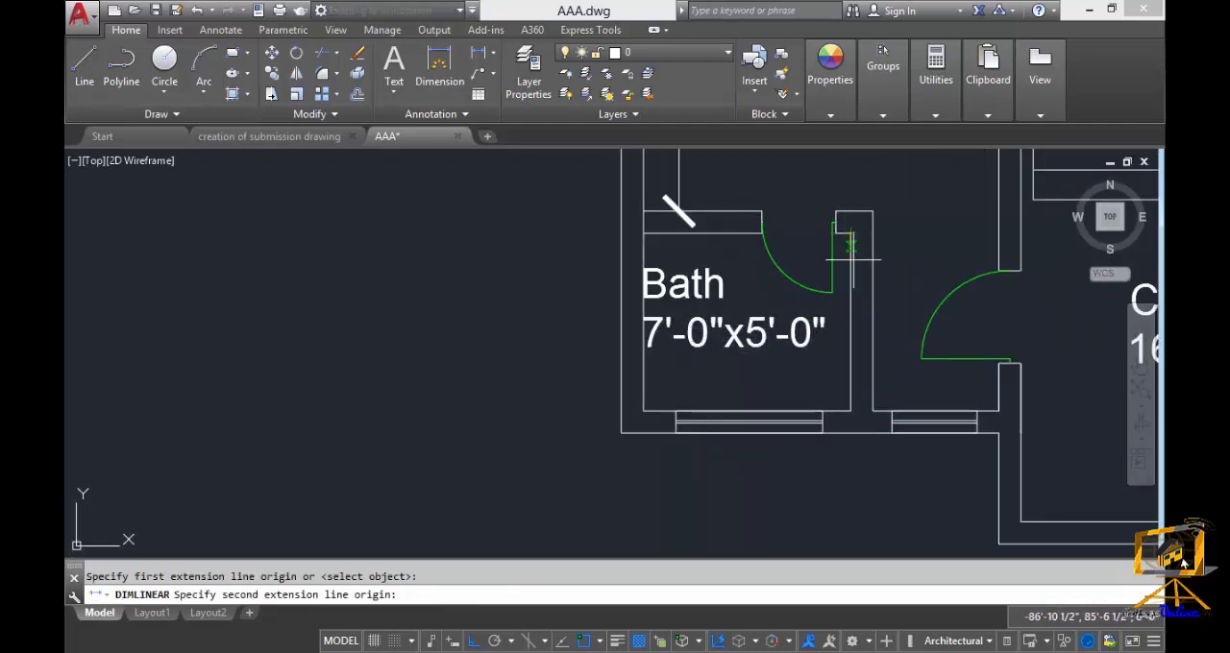
pyautogui.click(851, 411)
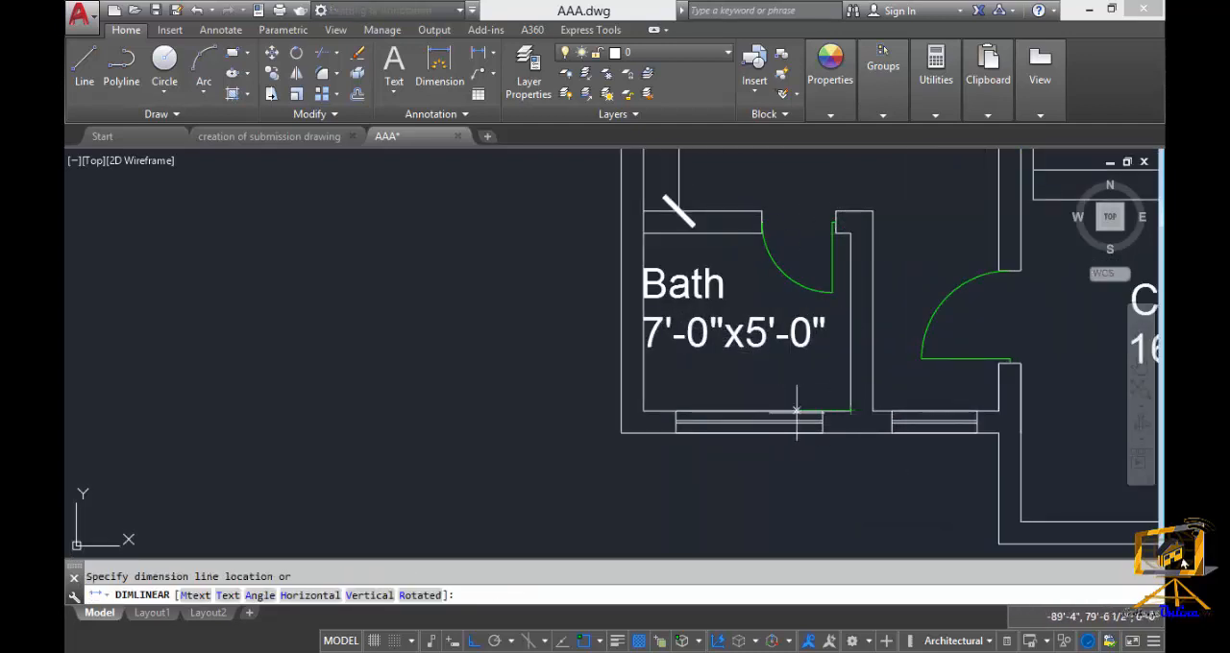
pyautogui.click(756, 374)
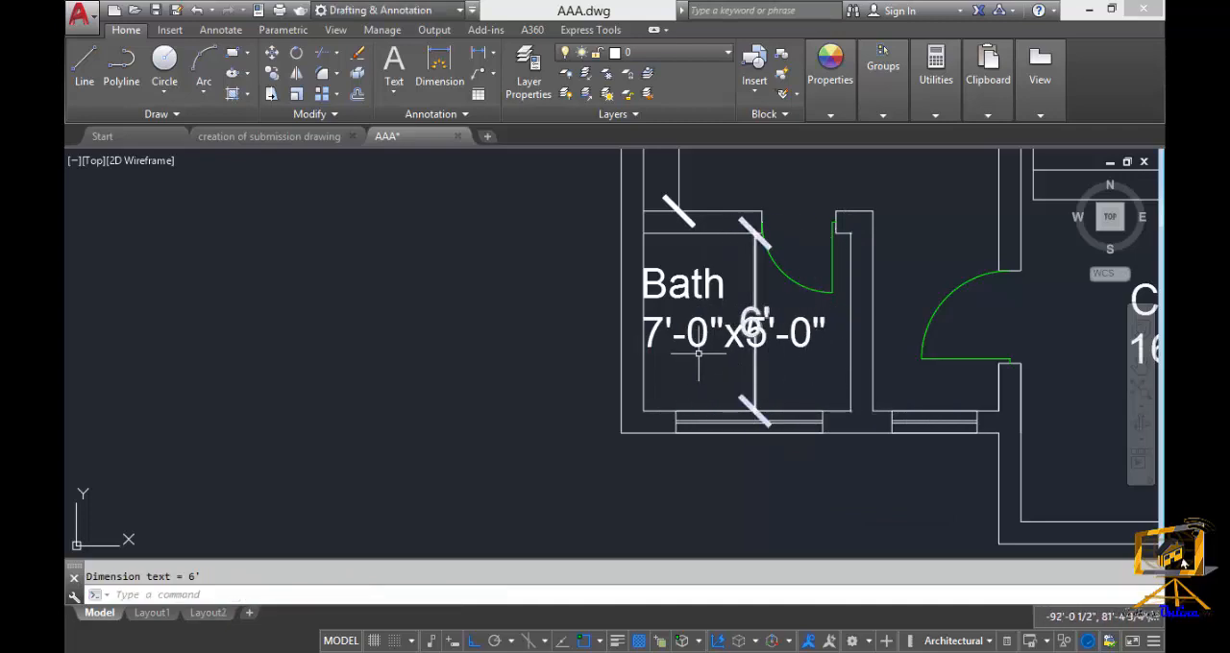
pyautogui.scroll(-3, 742, 447)
pyautogui.moveTo(743, 447); pyautogui.dragTo(688, 374, button='middle')
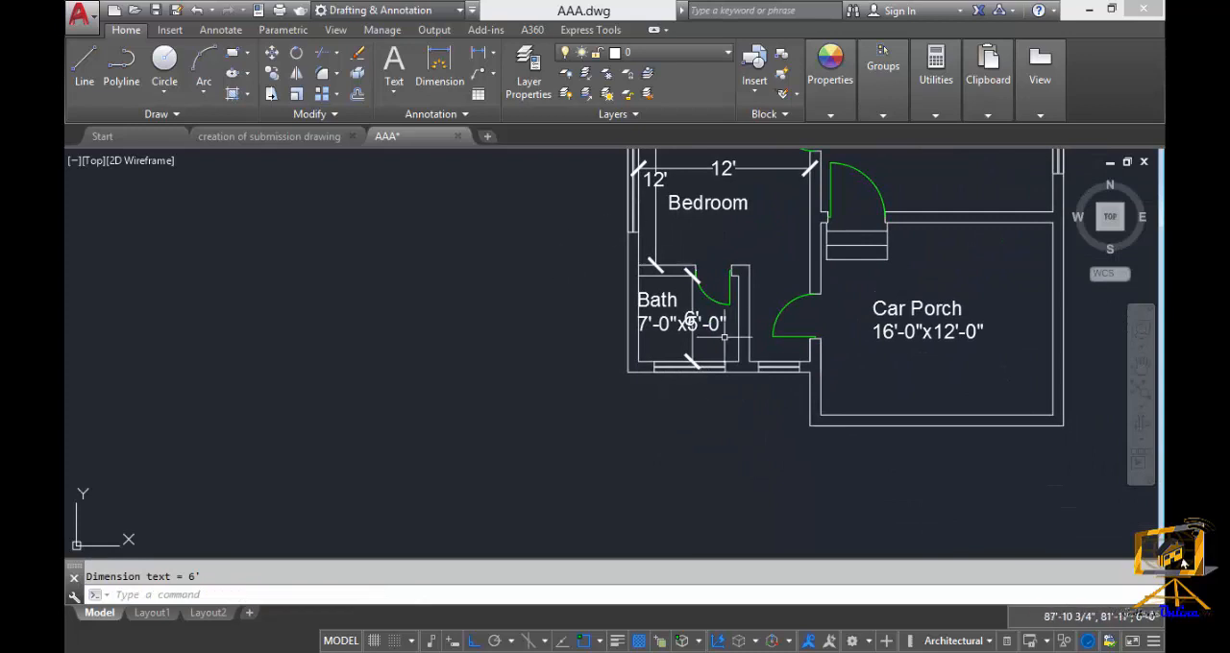